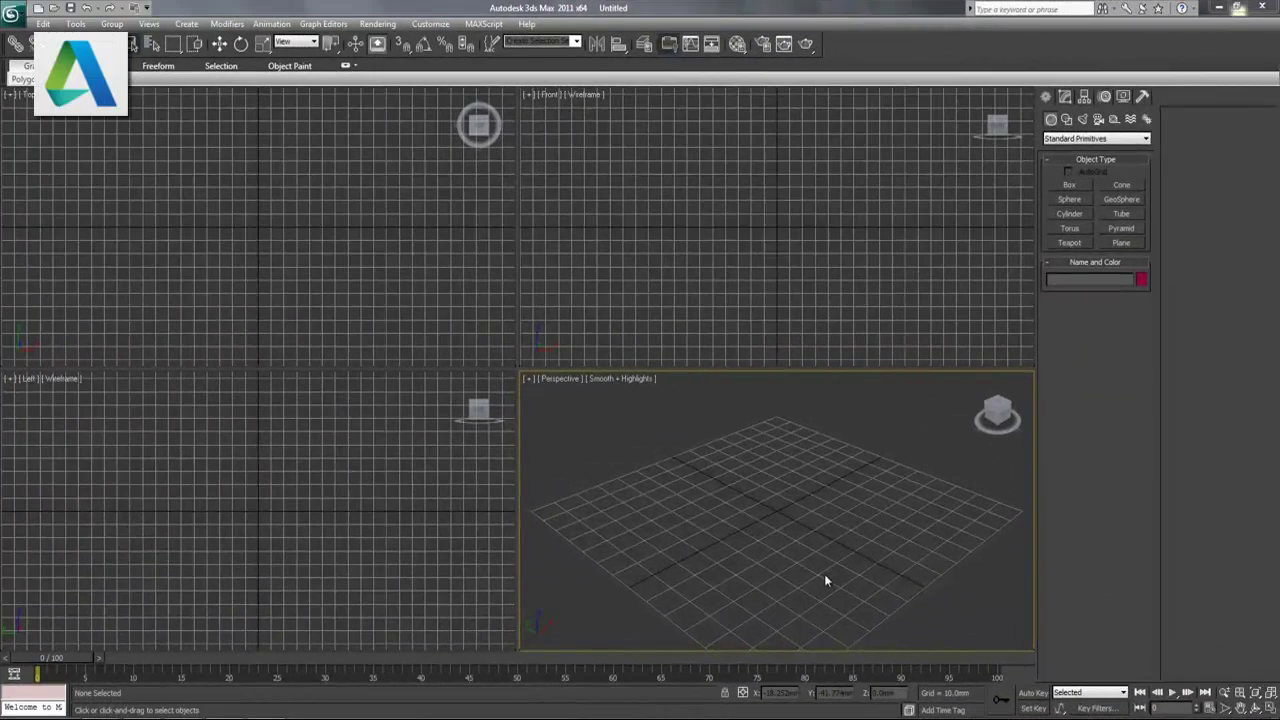
# - Create a cylinder about 33.9 mm in radius at the grid centre in the Top view
pyautogui.click(324, 271)
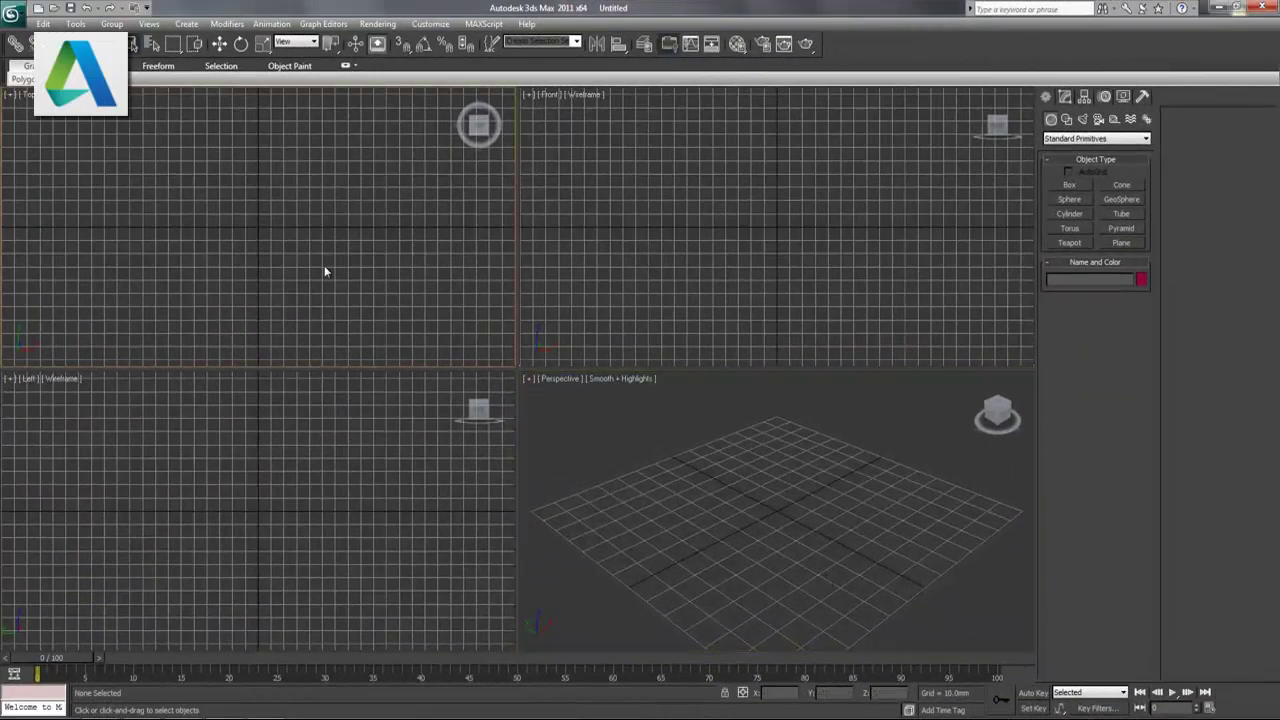
pyautogui.click(1079, 216)
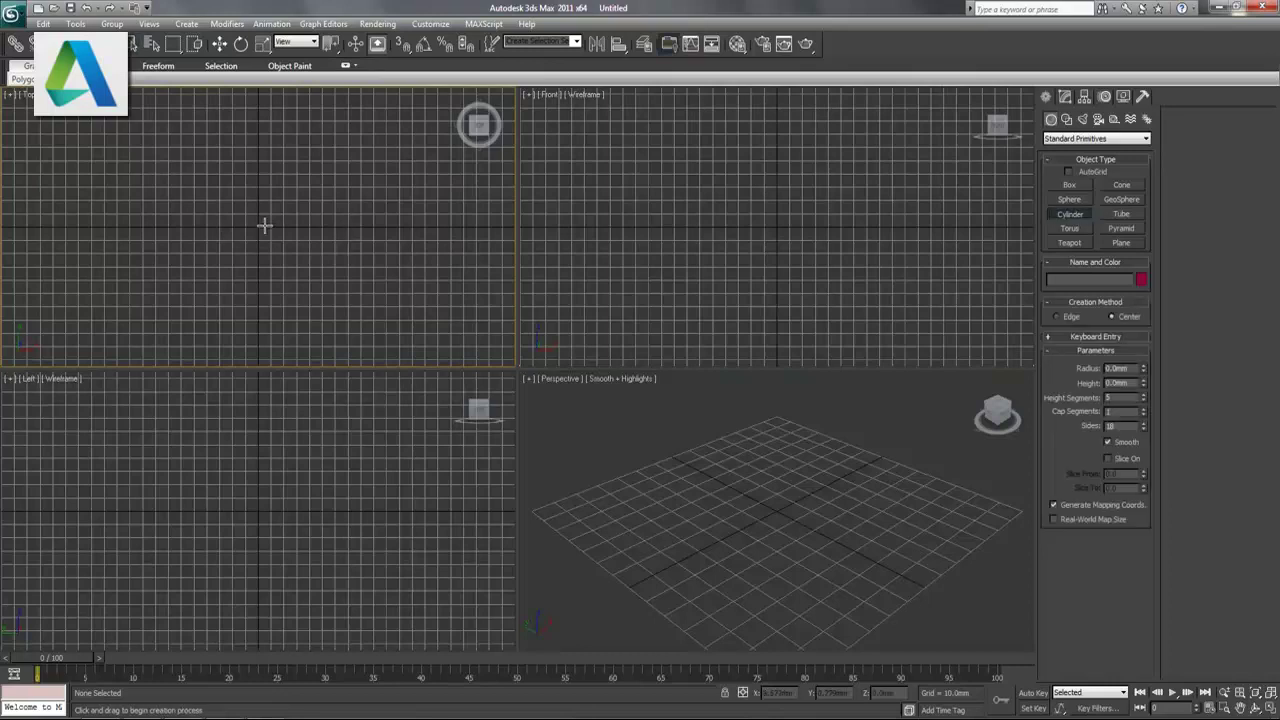
pyautogui.moveTo(257, 226); pyautogui.dragTo(296, 247)
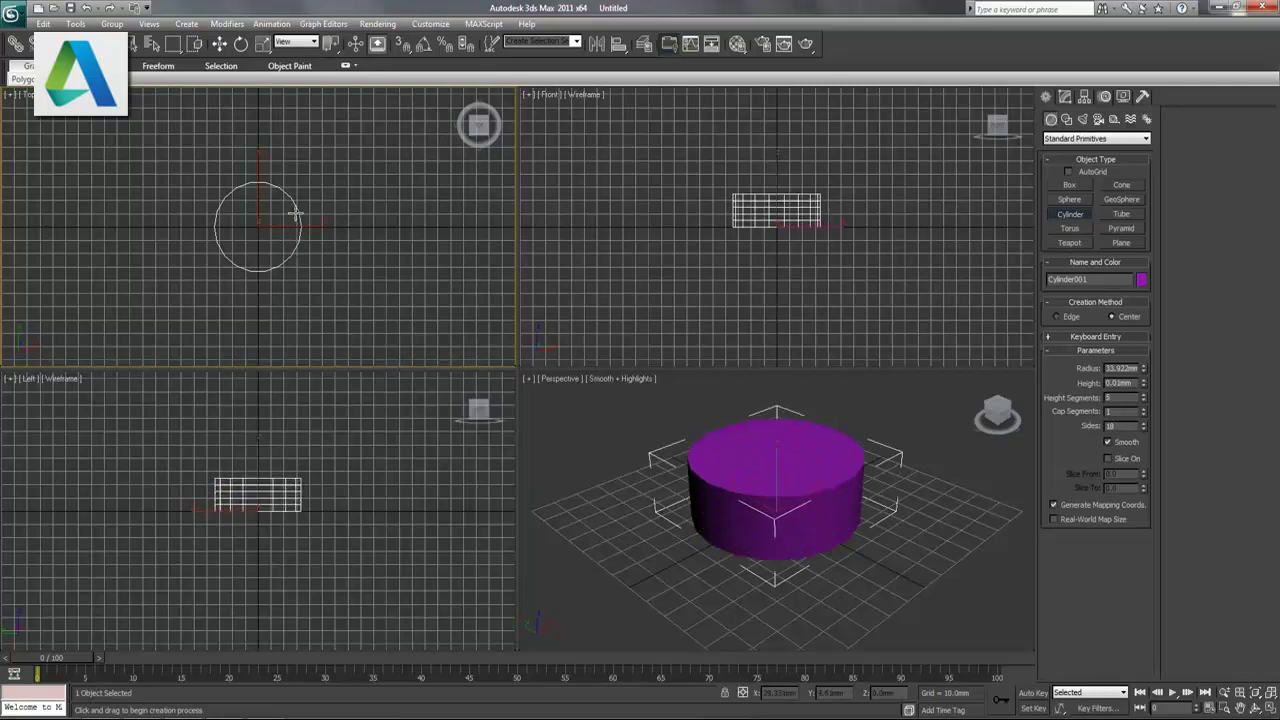
pyautogui.click(797, 474)
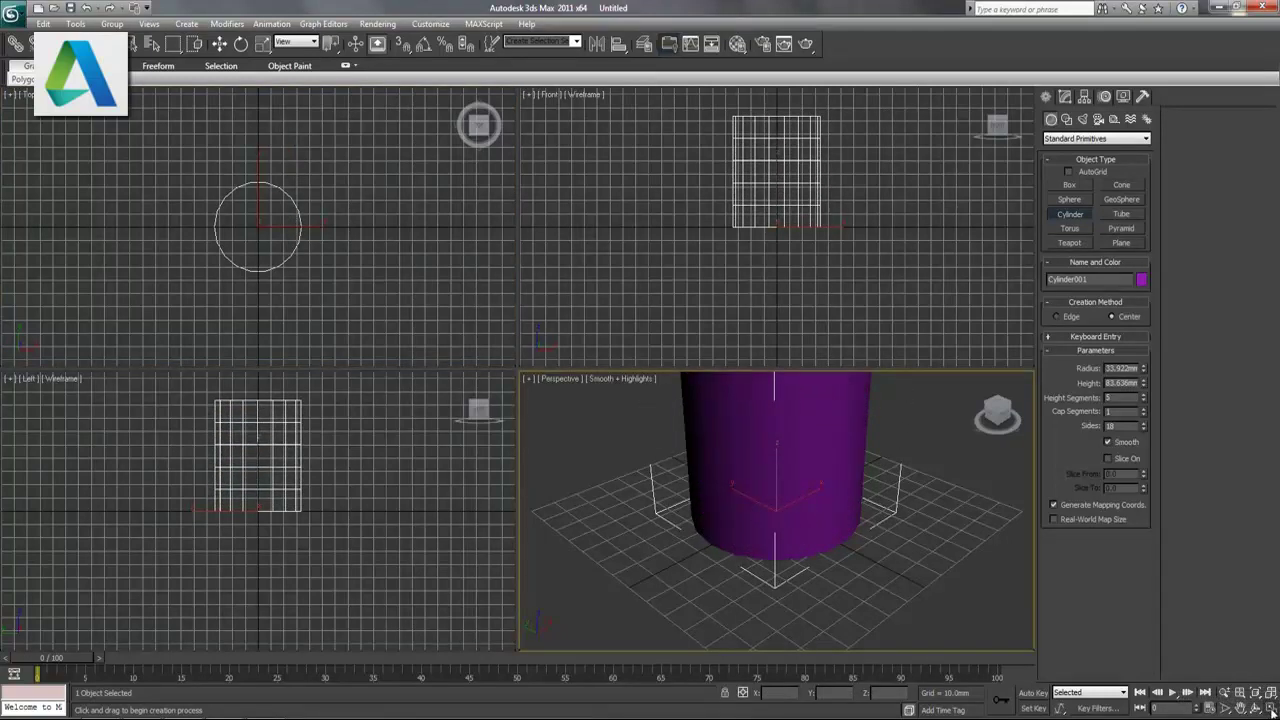
# - Maximize the Perspective view and turn on Edged Faces to show the polygon edges
pyautogui.hotkey('alt', 'w')
pyautogui.scroll(-5, 741, 455)
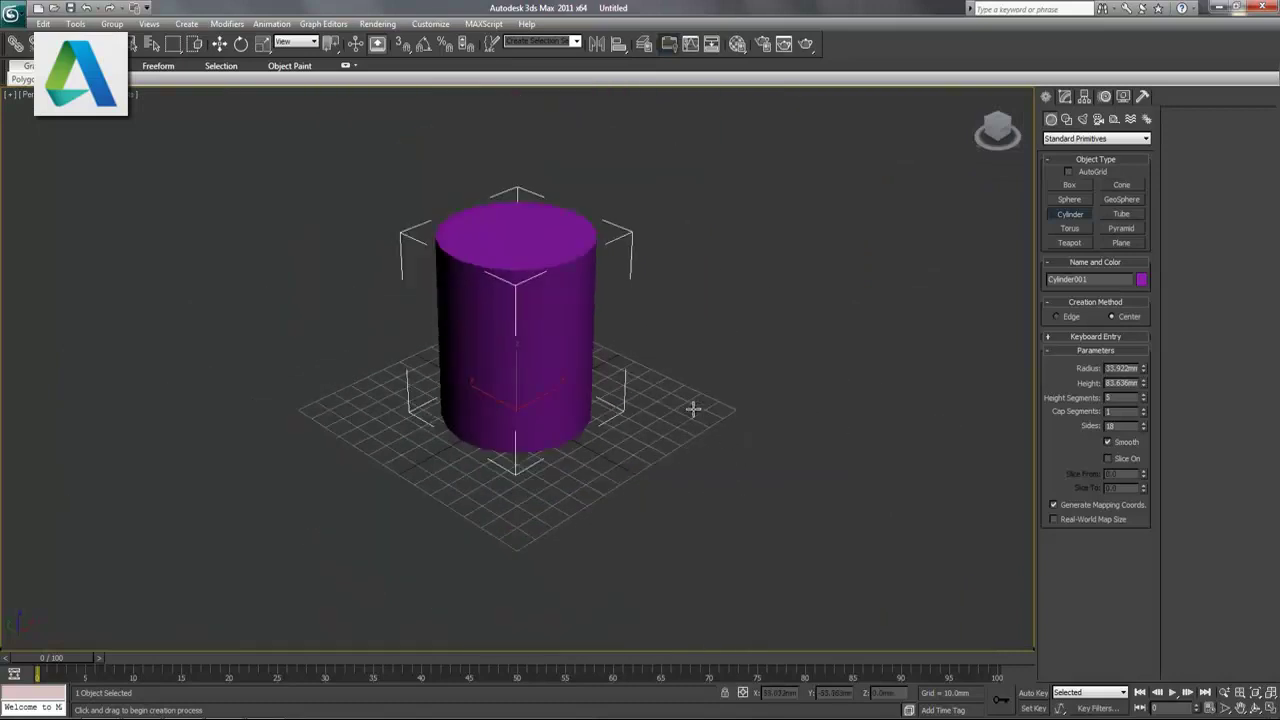
pyautogui.press('F4')
pyautogui.keyDown('alt'); pyautogui.moveTo(641, 411); pyautogui.dragTo(623, 463, button='middle'); pyautogui.keyUp('alt')
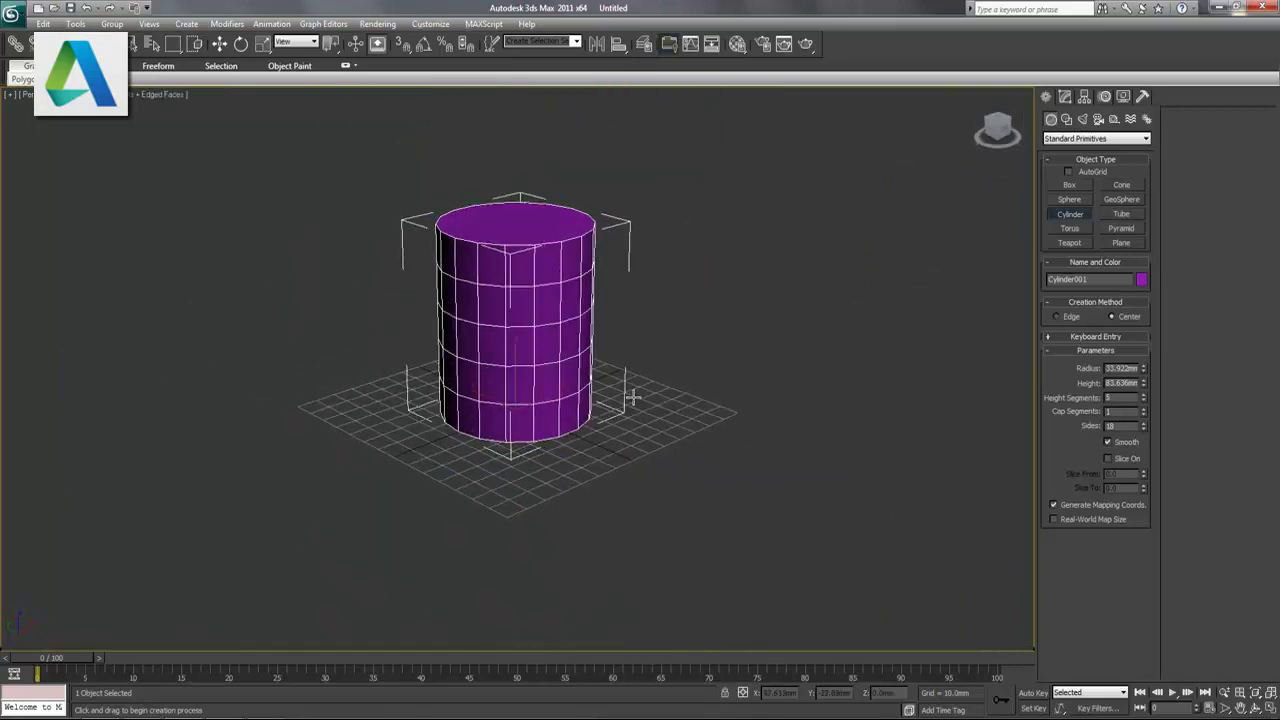
pyautogui.scroll(1, 623, 463)
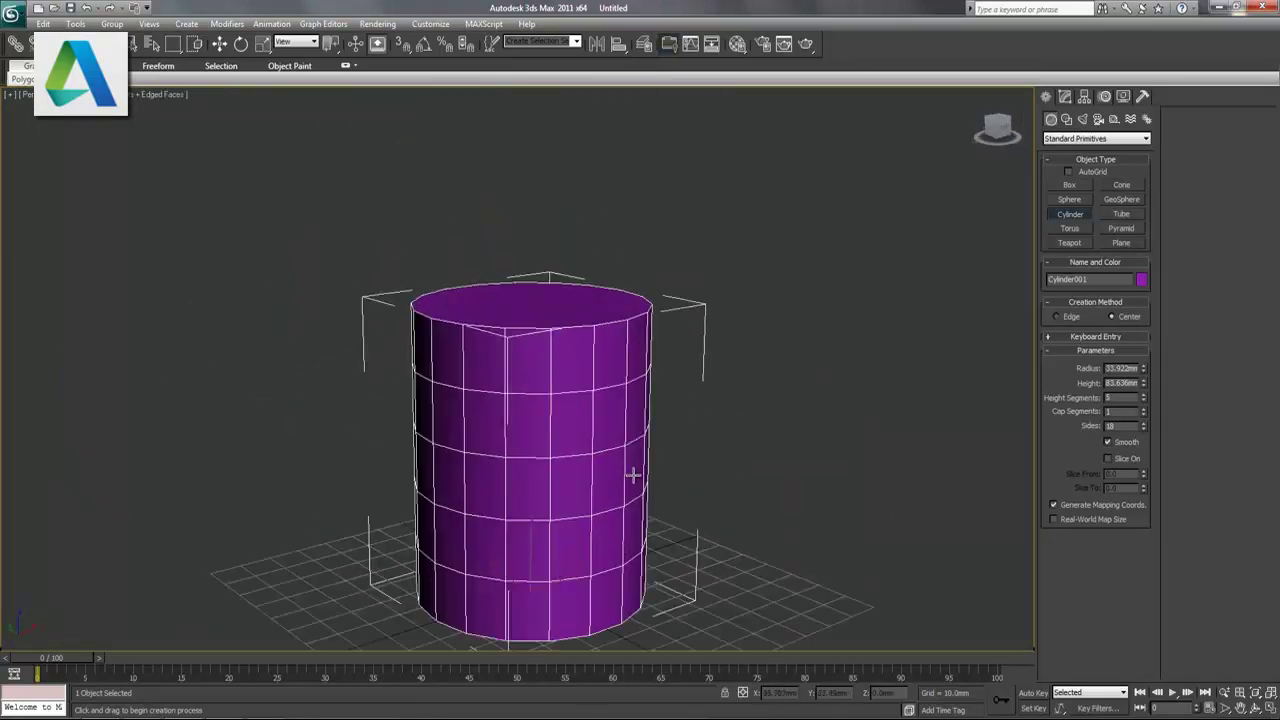
pyautogui.scroll(1, 631, 466)
pyautogui.scroll(1, 634, 443)
pyautogui.scroll(1, 674, 477)
pyautogui.keyDown('alt'); pyautogui.moveTo(661, 484); pyautogui.dragTo(652, 487, button='middle'); pyautogui.keyUp('alt')
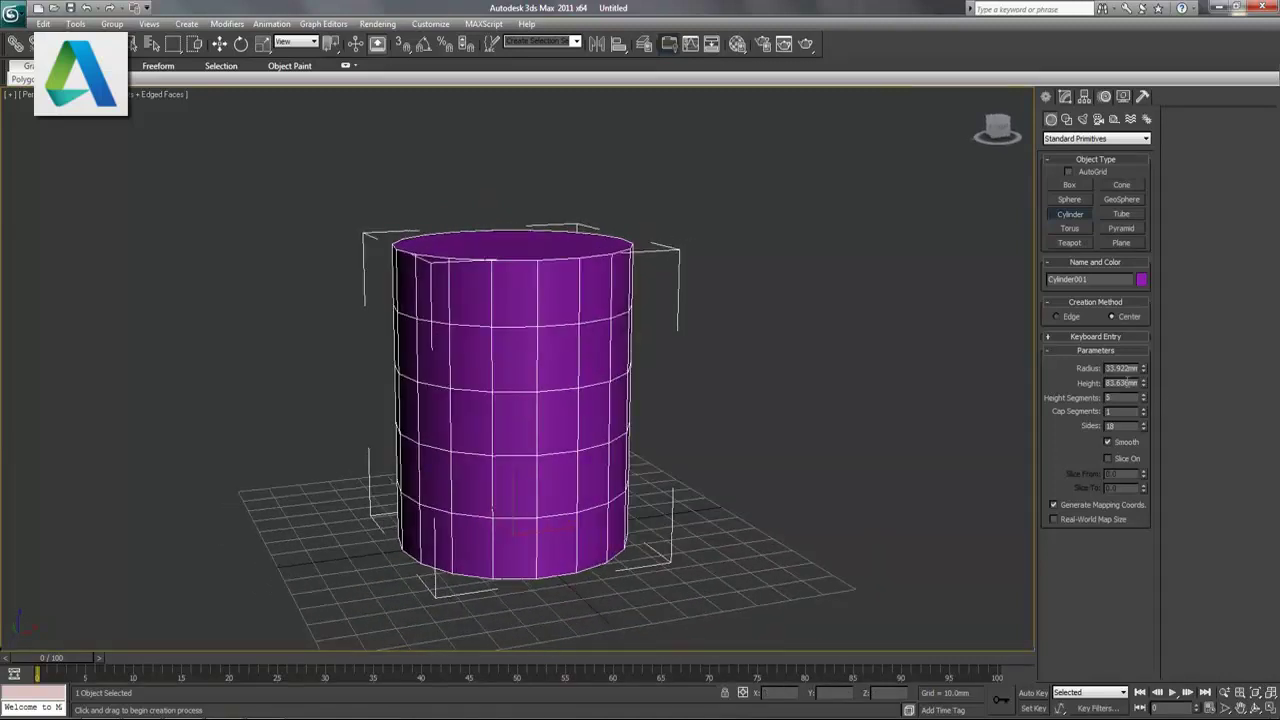
# - Set the cylinder's Height to 100 mm
pyautogui.doubleClick(1120, 385)
pyautogui.write('1')
pyautogui.press('Return')
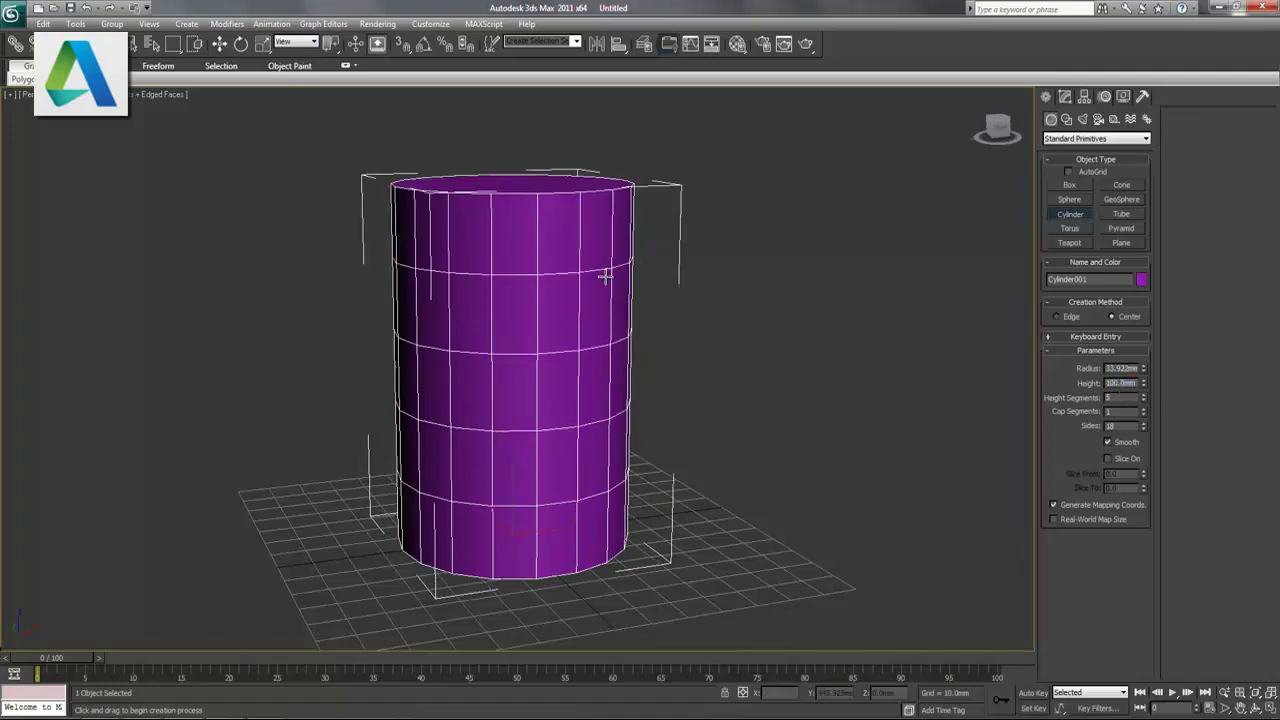
# - Convert Cylinder001 to an Editable Poly and expand its sub-object levels
pyautogui.rightClick(600, 278)
pyautogui.rightClick(558, 280)
pyautogui.moveTo(600, 399)
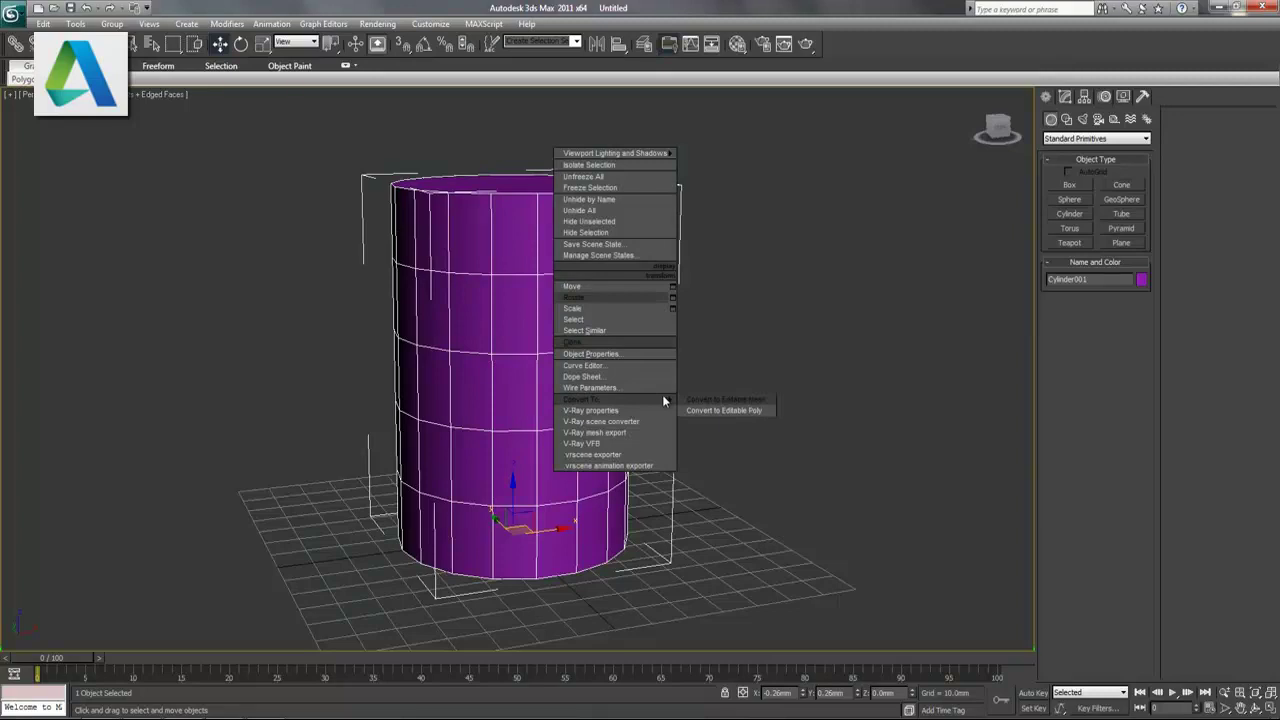
pyautogui.click(730, 410)
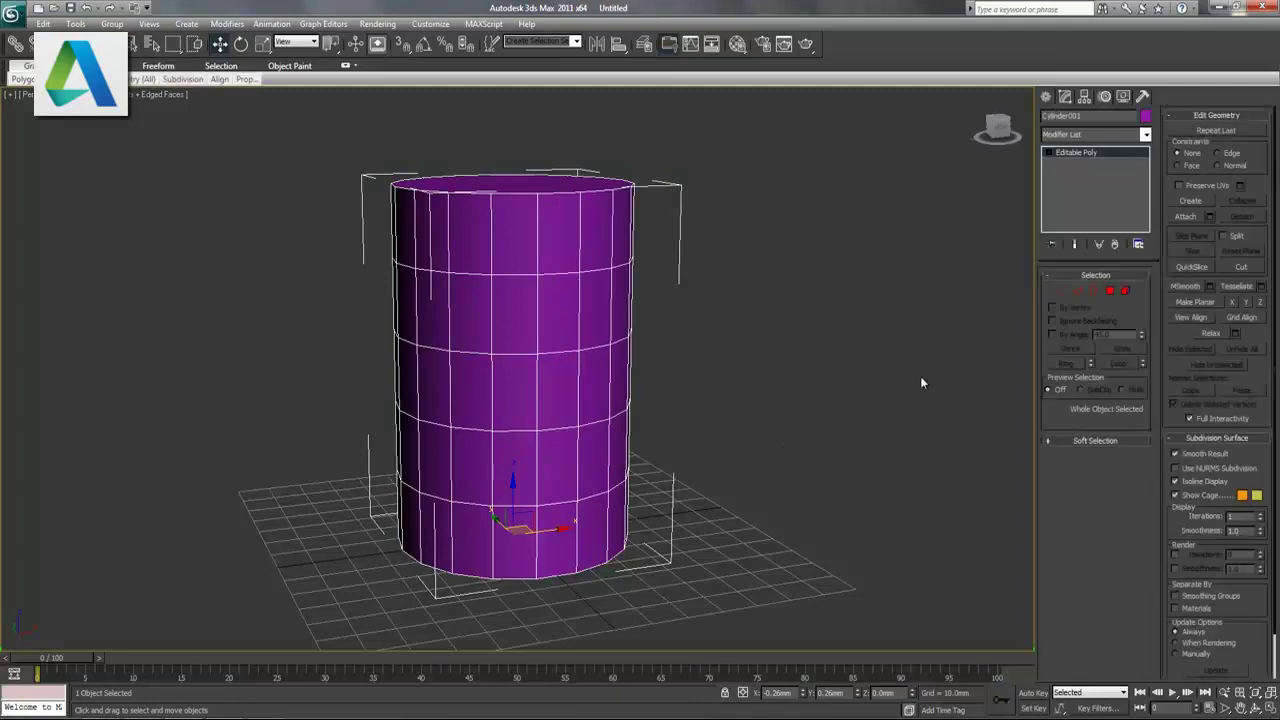
pyautogui.click(1049, 153)
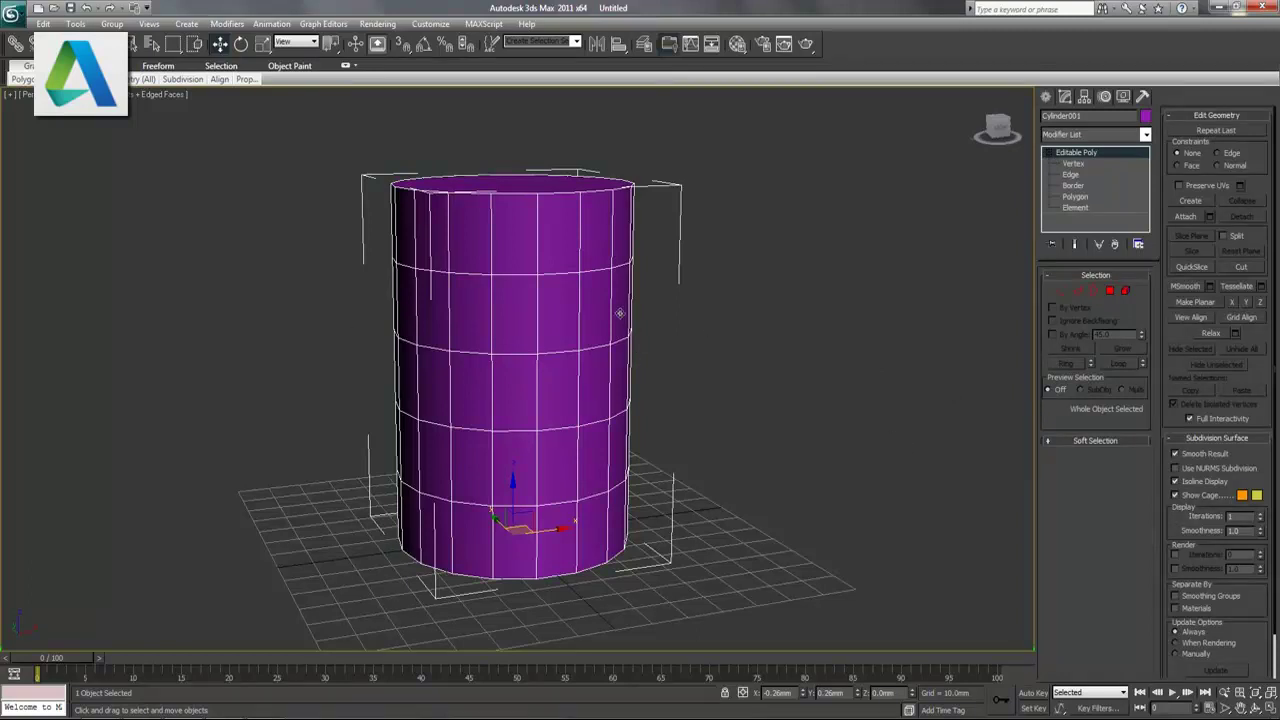
# - Select the middle edge loop and scale it up so the vase body bulges
pyautogui.click(1080, 295)
pyautogui.click(521, 507)
pyautogui.click(1121, 366)
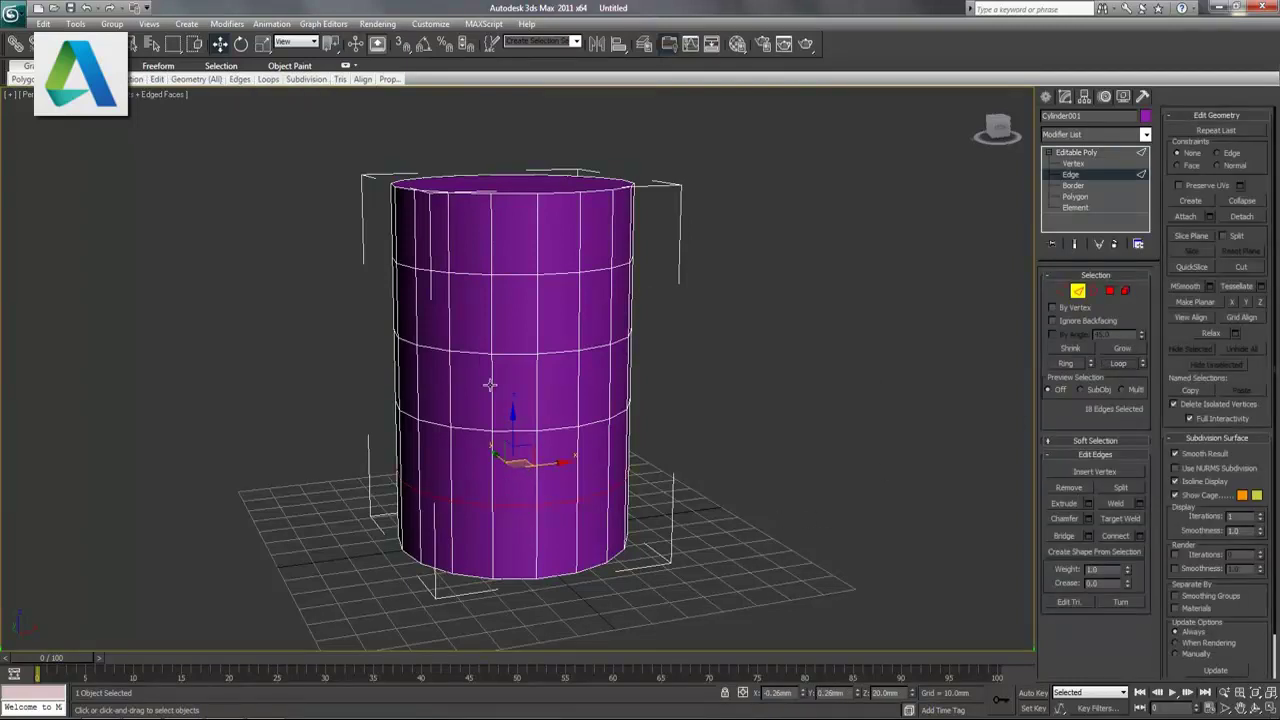
pyautogui.click(555, 428)
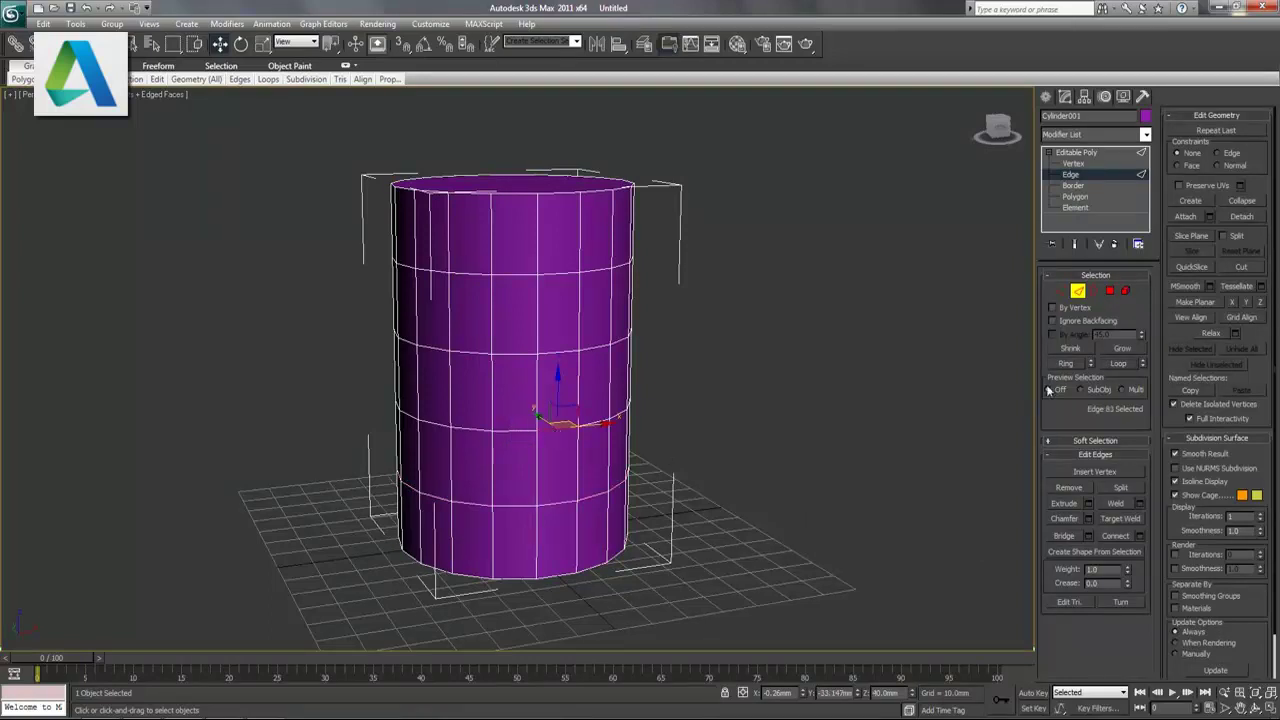
pyautogui.click(1126, 366)
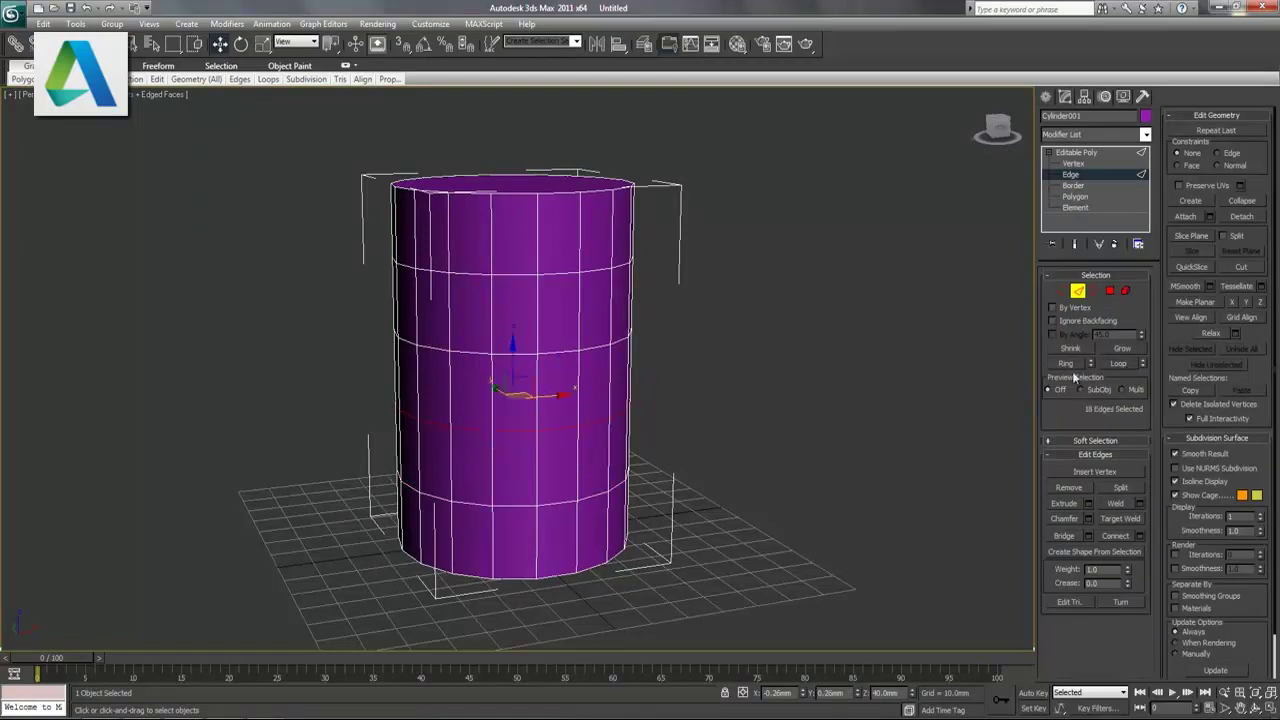
pyautogui.click(262, 43)
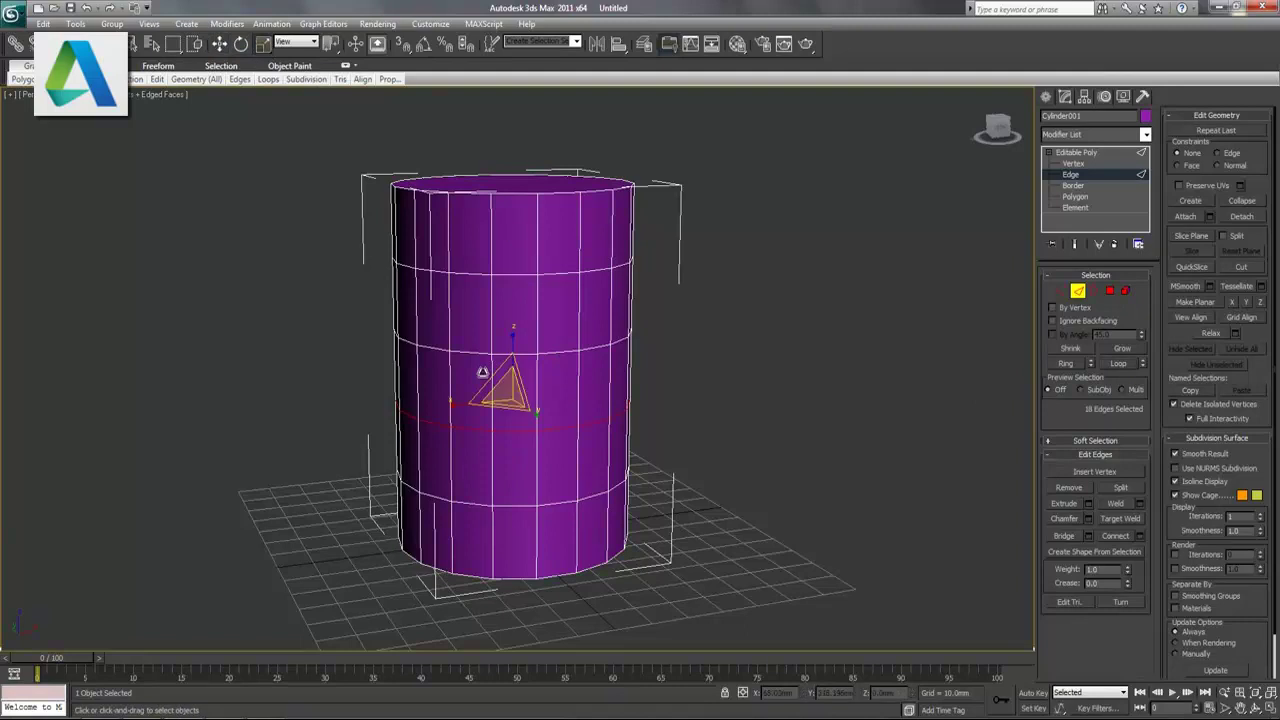
pyautogui.moveTo(509, 396); pyautogui.dragTo(568, 362)
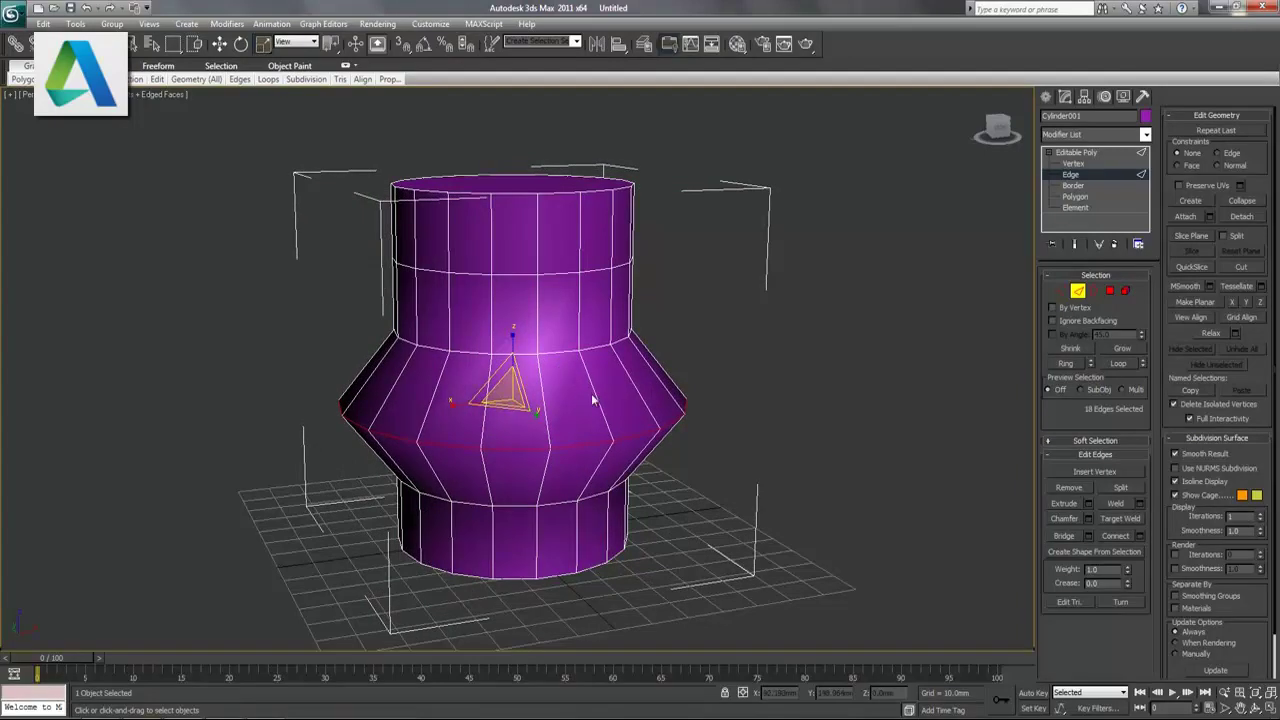
# - Scale down the two upper edge loops to pinch the waist into a narrow neck
pyautogui.click(476, 355)
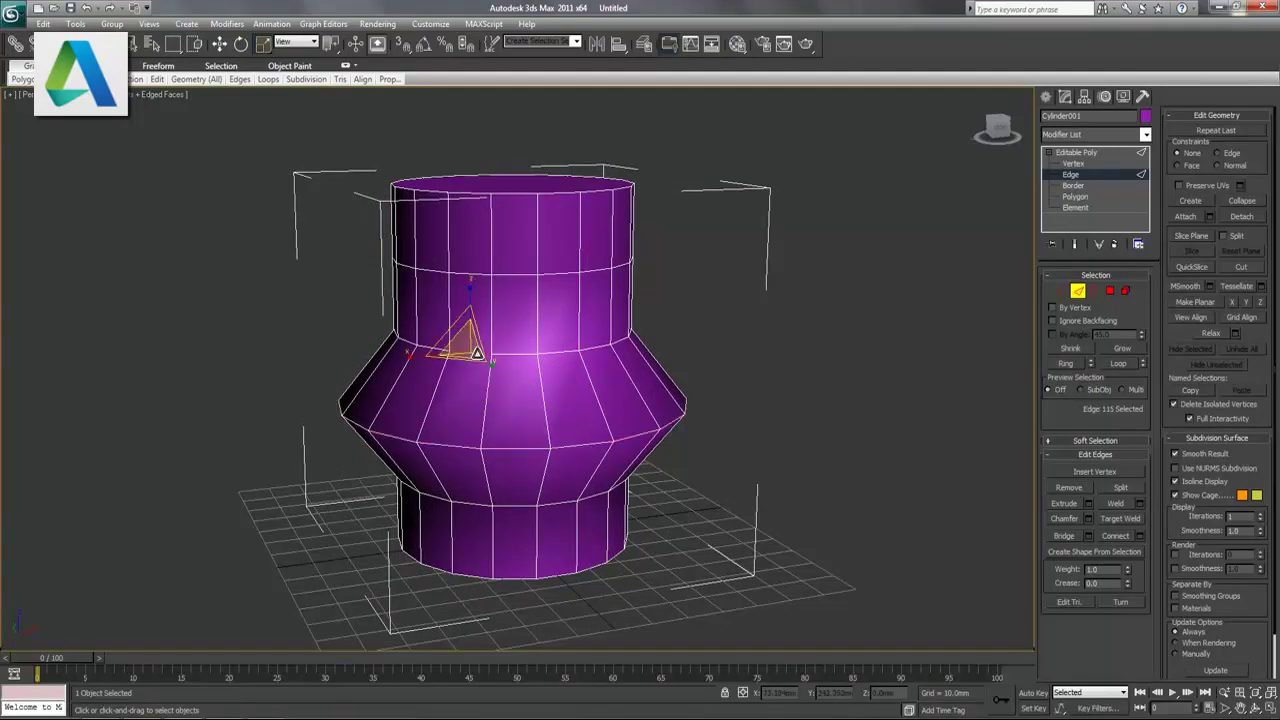
pyautogui.click(1118, 365)
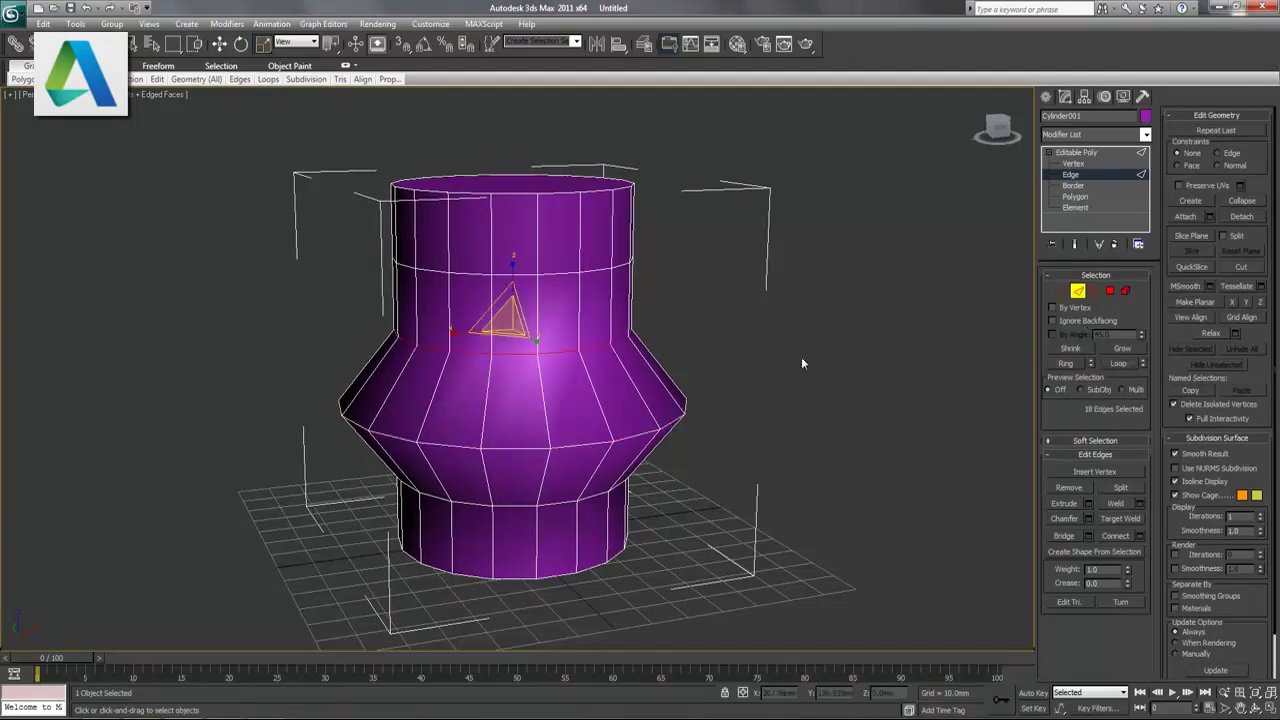
pyautogui.moveTo(507, 328); pyautogui.dragTo(505, 340)
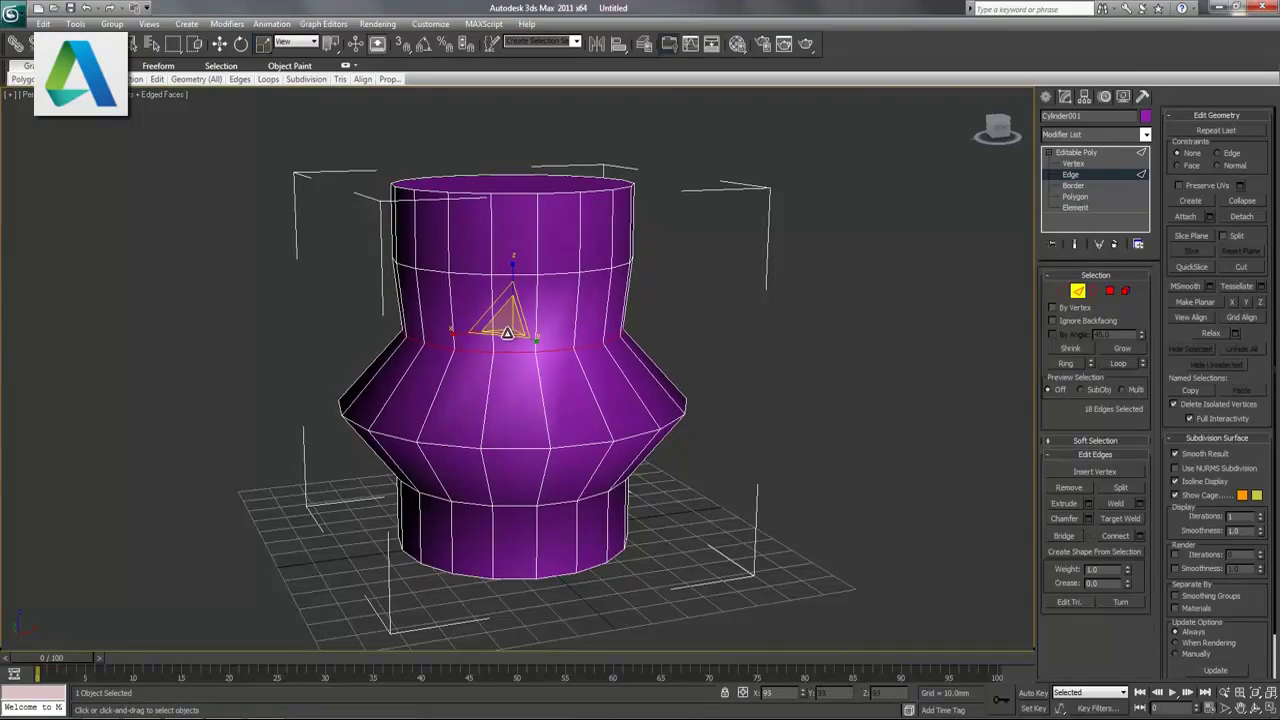
pyautogui.click(466, 272)
pyautogui.click(1118, 364)
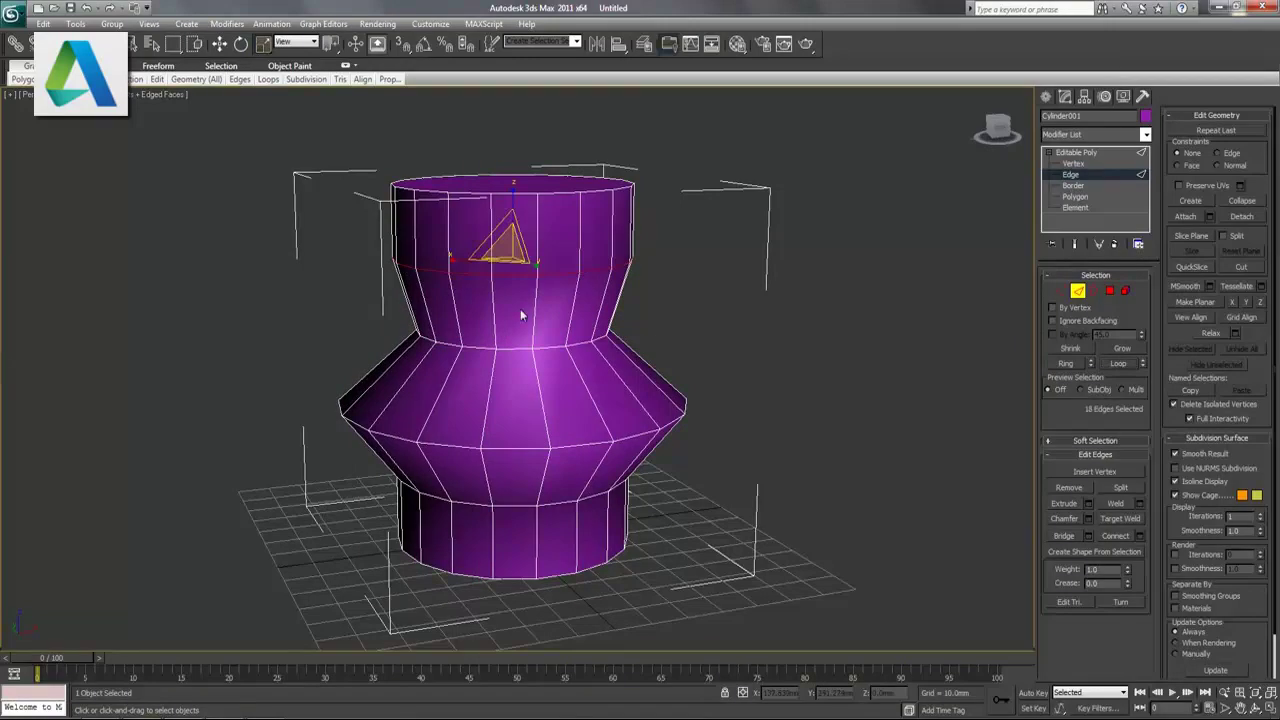
pyautogui.moveTo(509, 255); pyautogui.dragTo(498, 280)
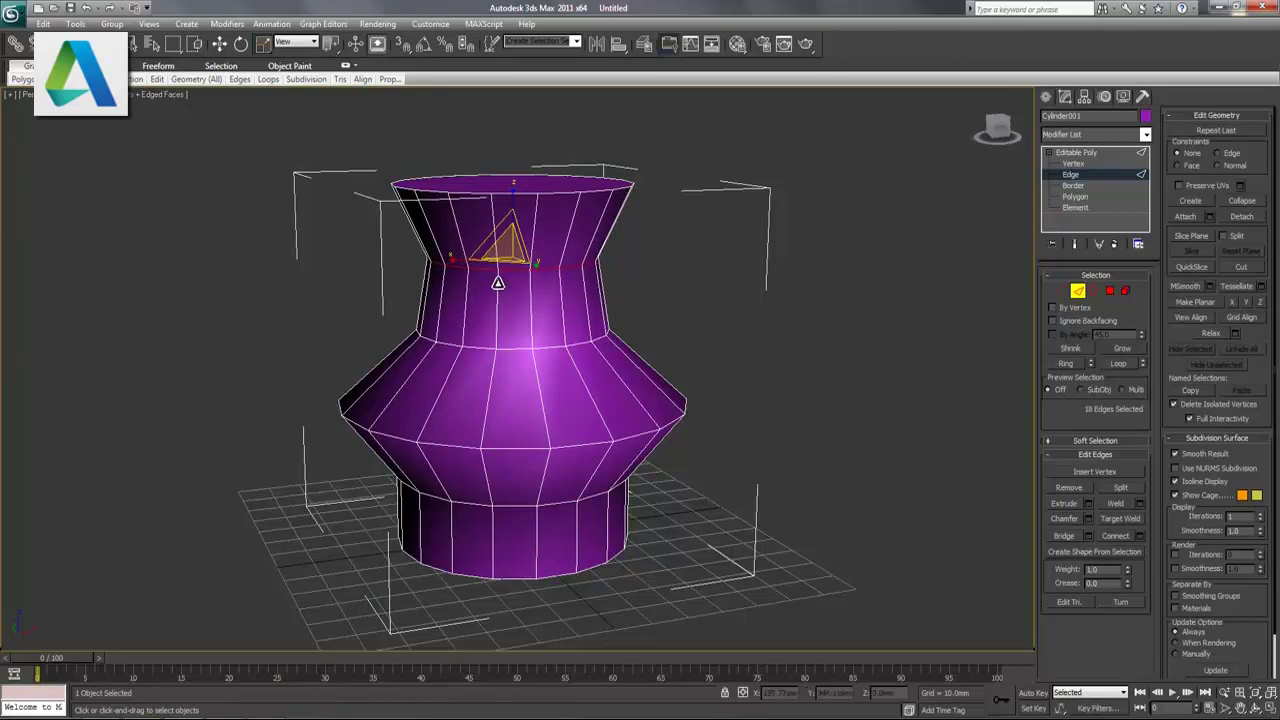
pyautogui.click(1077, 291)
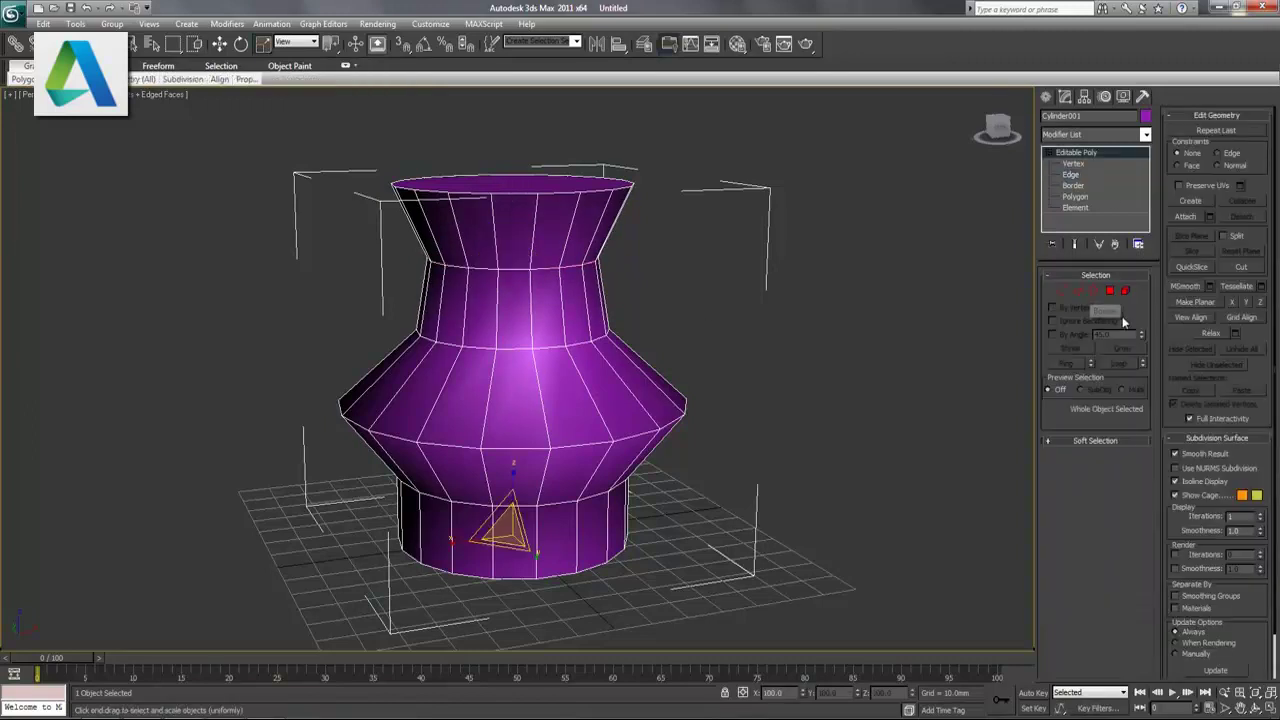
# - Add TurboSmooth with 2 iterations, then return to the Editable Poly level
pyautogui.click(1100, 136)
pyautogui.scroll(-10, 1096, 300)
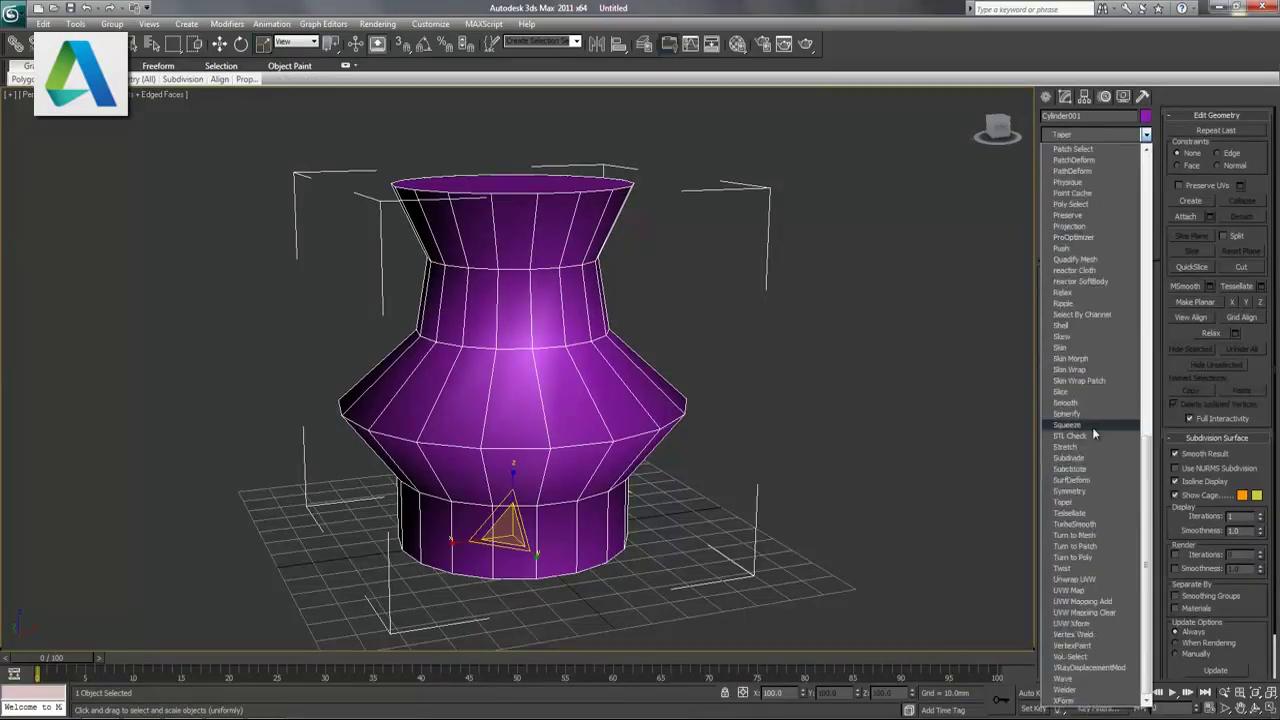
pyautogui.click(1086, 526)
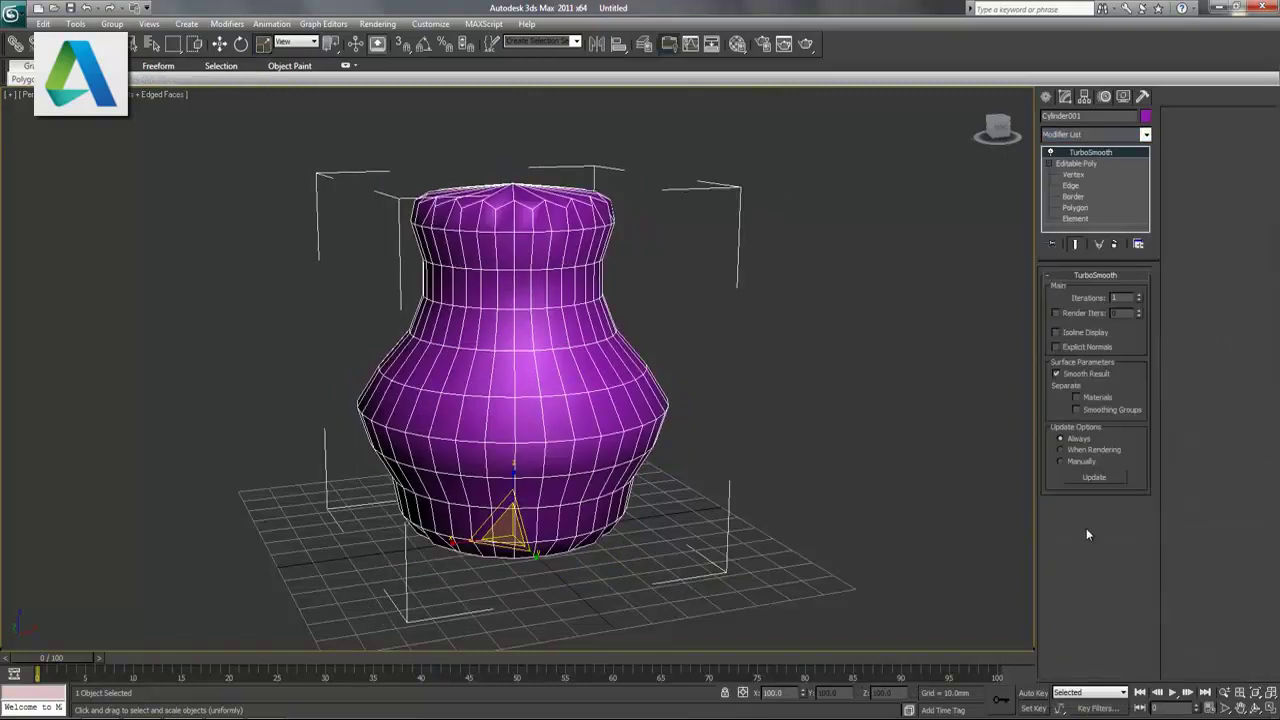
pyautogui.click(1139, 295)
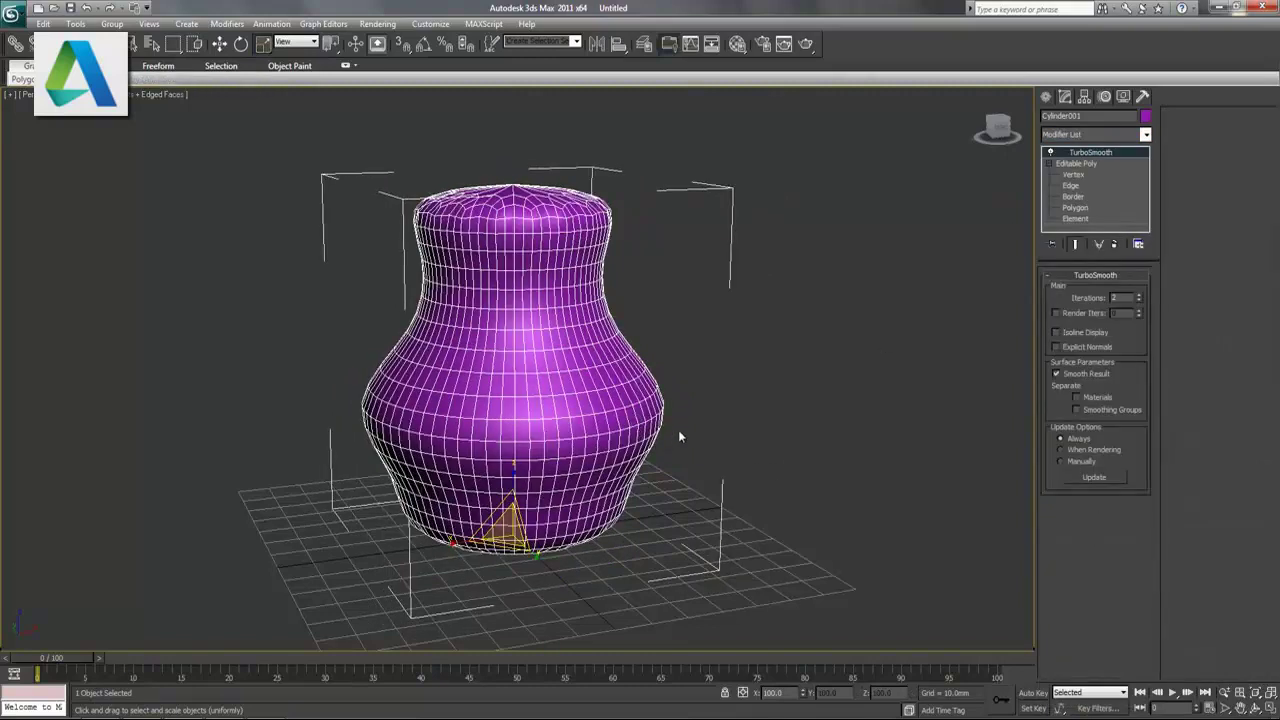
pyautogui.click(1085, 163)
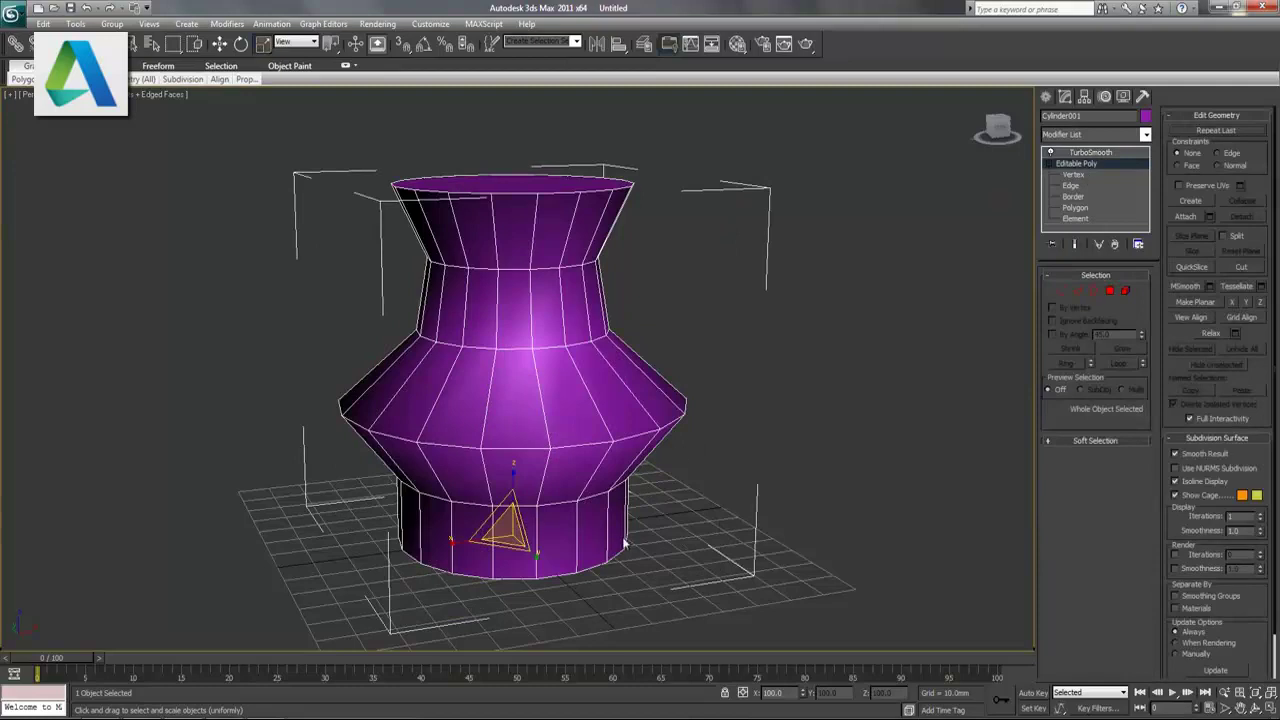
# - Connect the base edge ring with a new loop at slide -40
pyautogui.click(1078, 291)
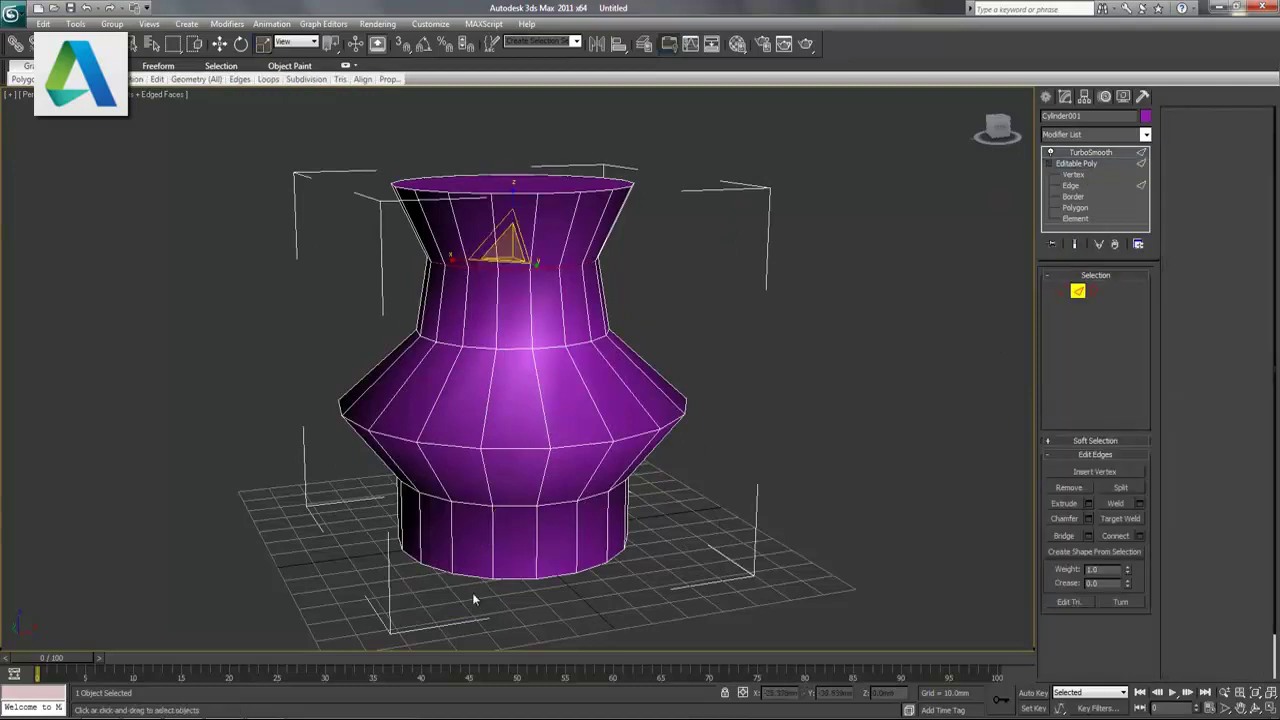
pyautogui.click(537, 566)
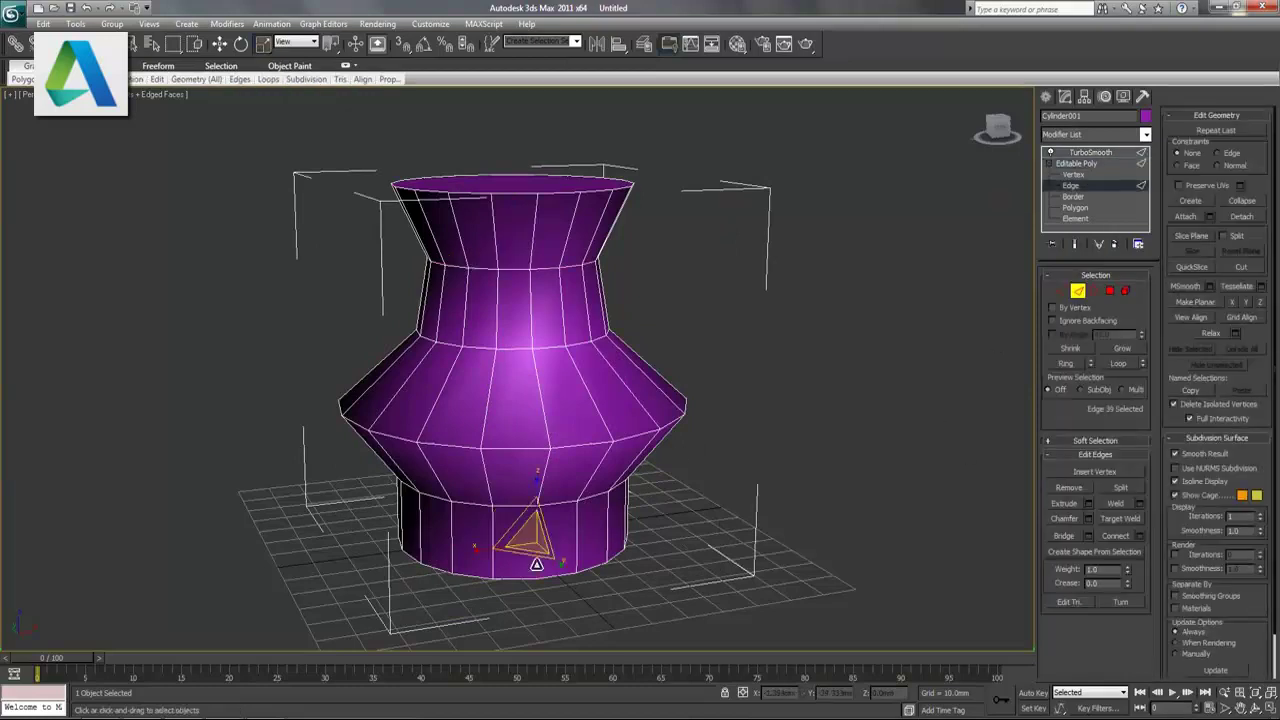
pyautogui.click(1070, 365)
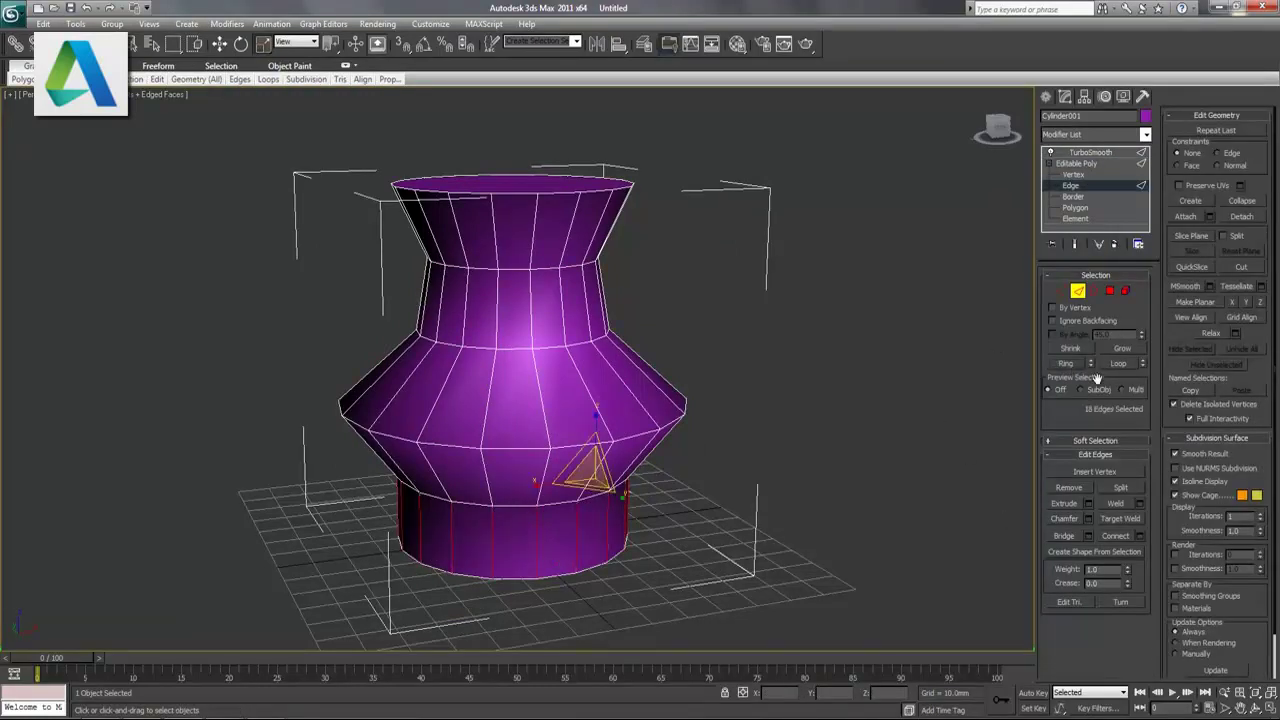
pyautogui.click(1140, 537)
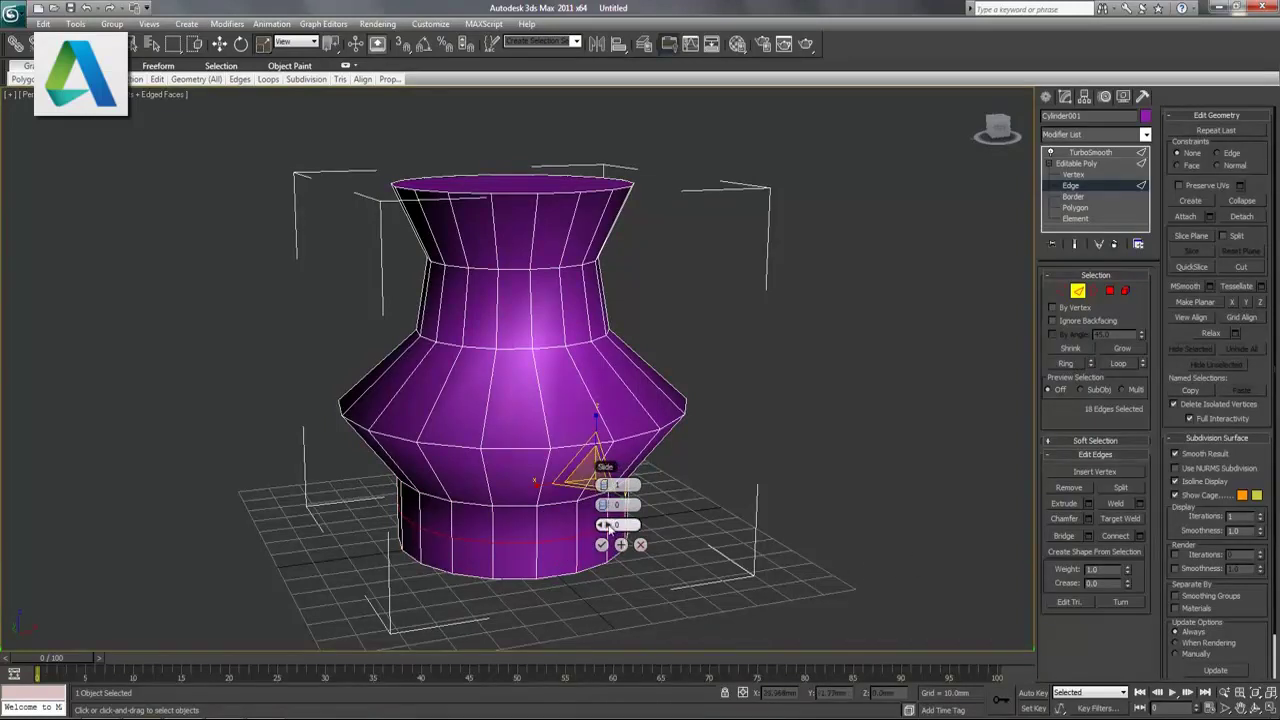
pyautogui.moveTo(607, 530); pyautogui.dragTo(374, 529)
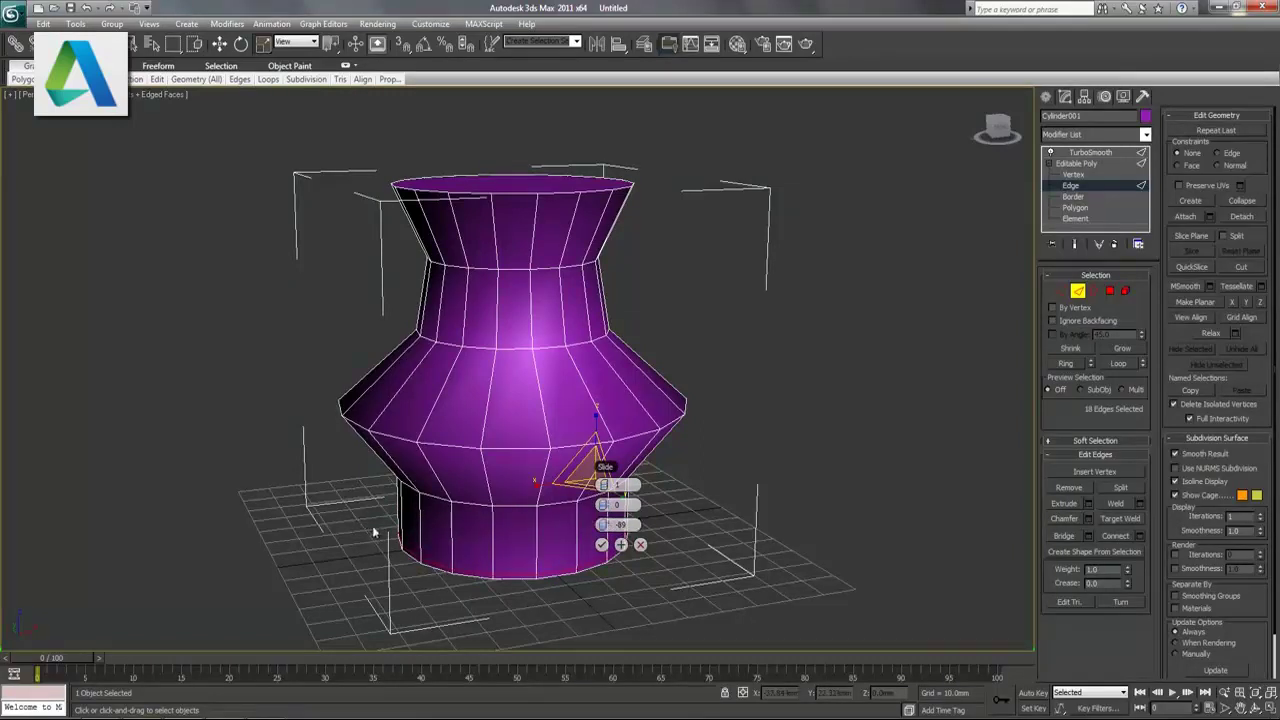
pyautogui.click(601, 545)
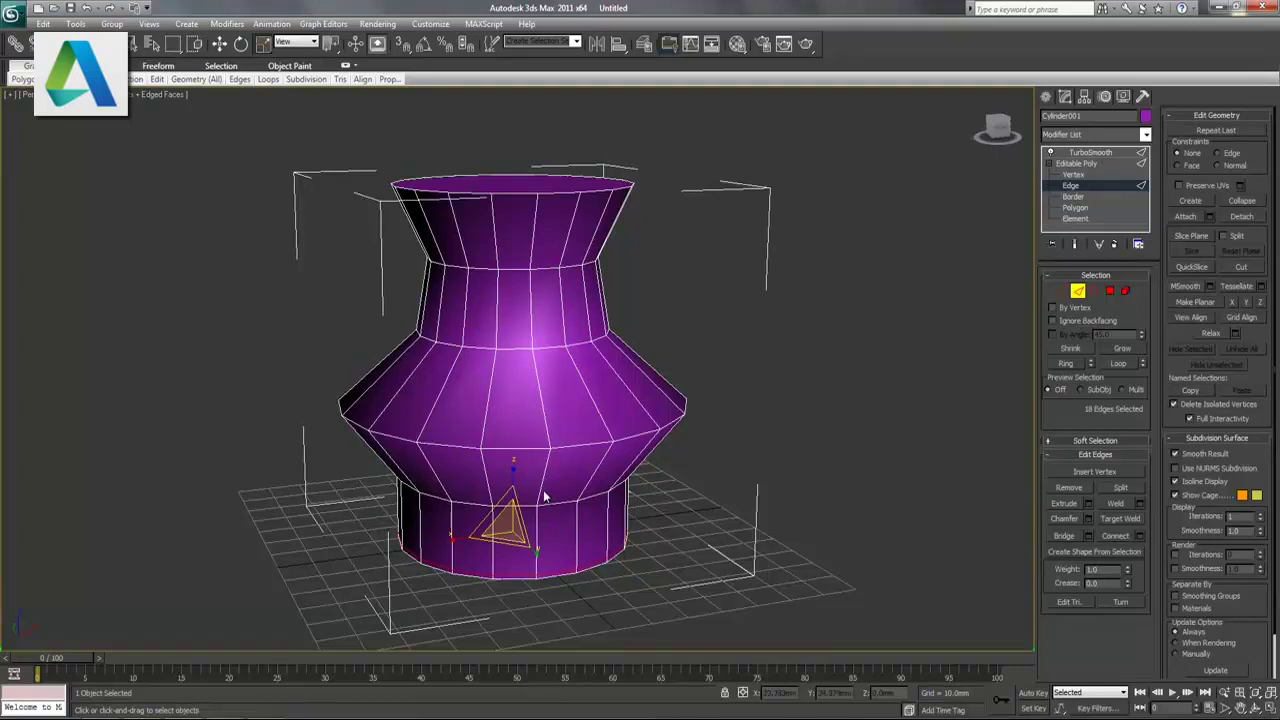
# - Connect a second base loop at slide -89 and view the TurboSmoothed result
pyautogui.click(545, 525)
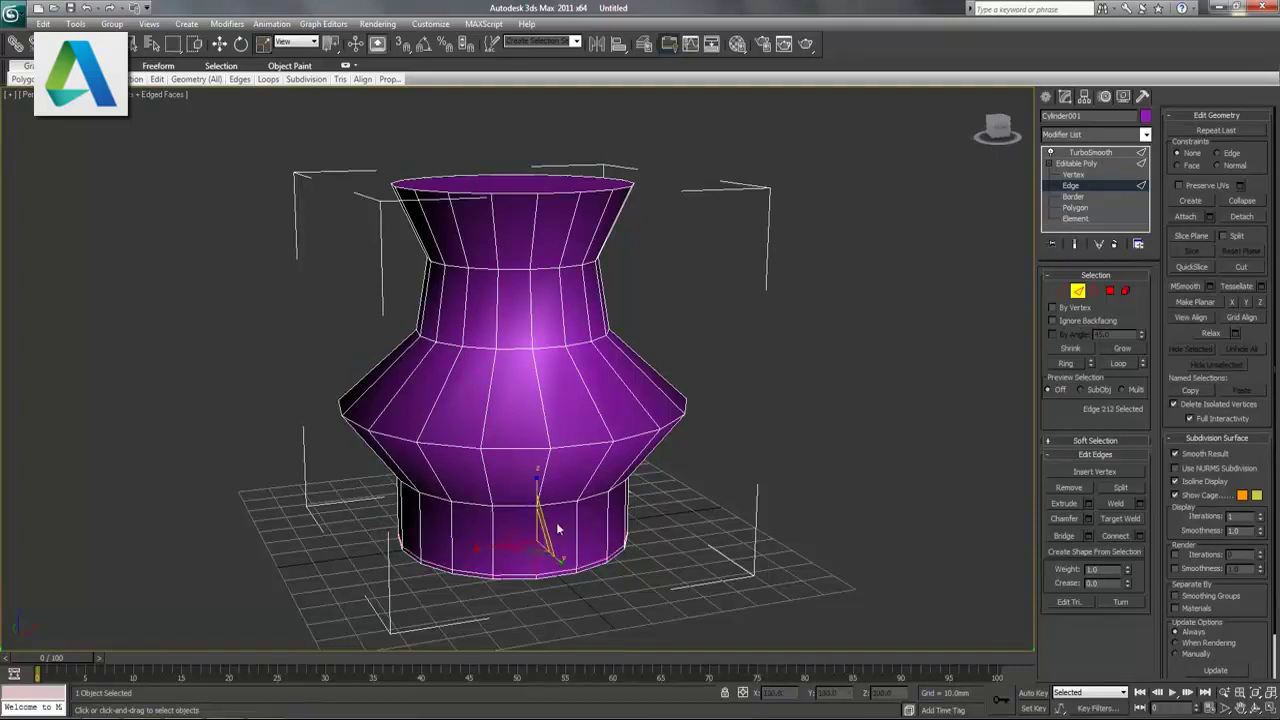
pyautogui.click(1067, 364)
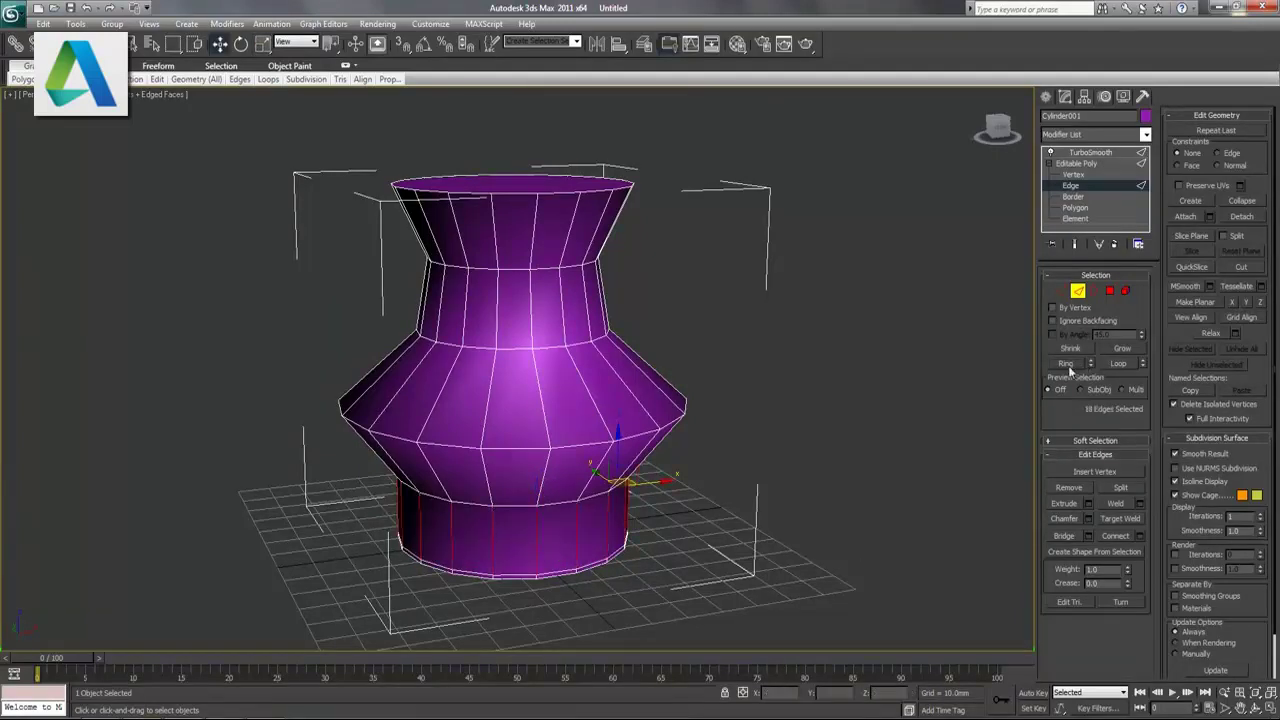
pyautogui.click(1139, 536)
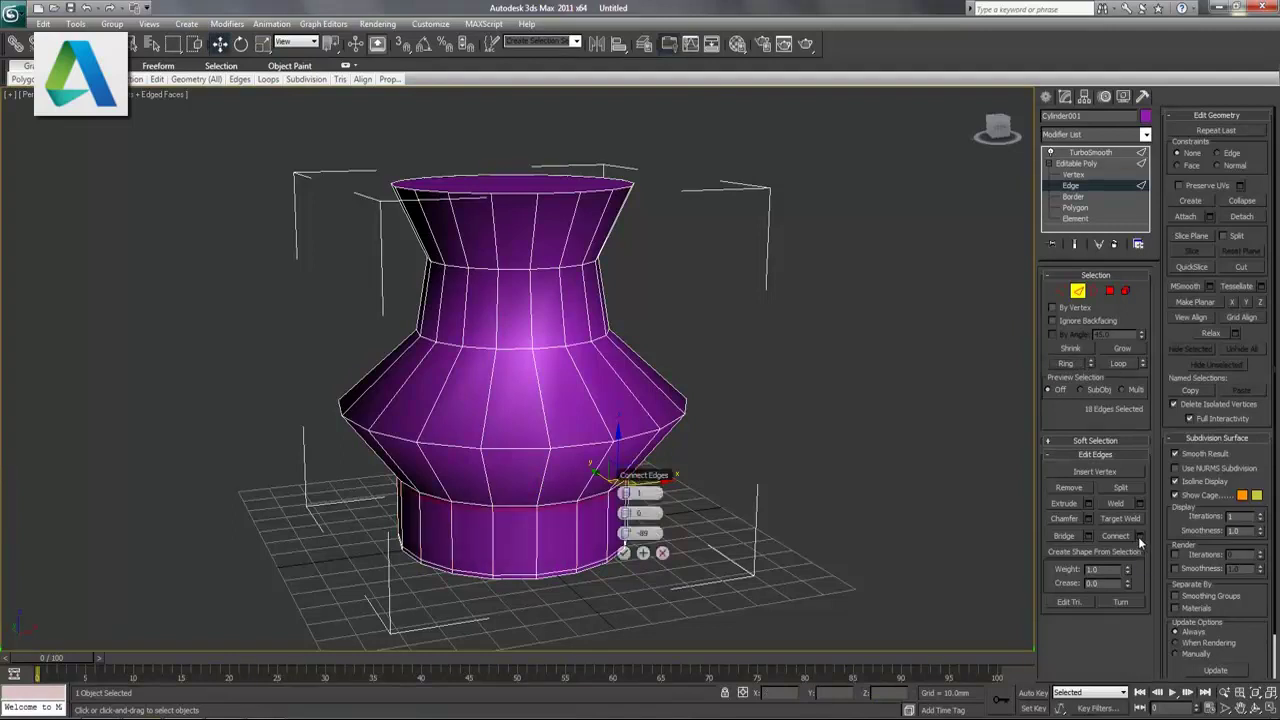
pyautogui.click(624, 553)
pyautogui.click(1092, 152)
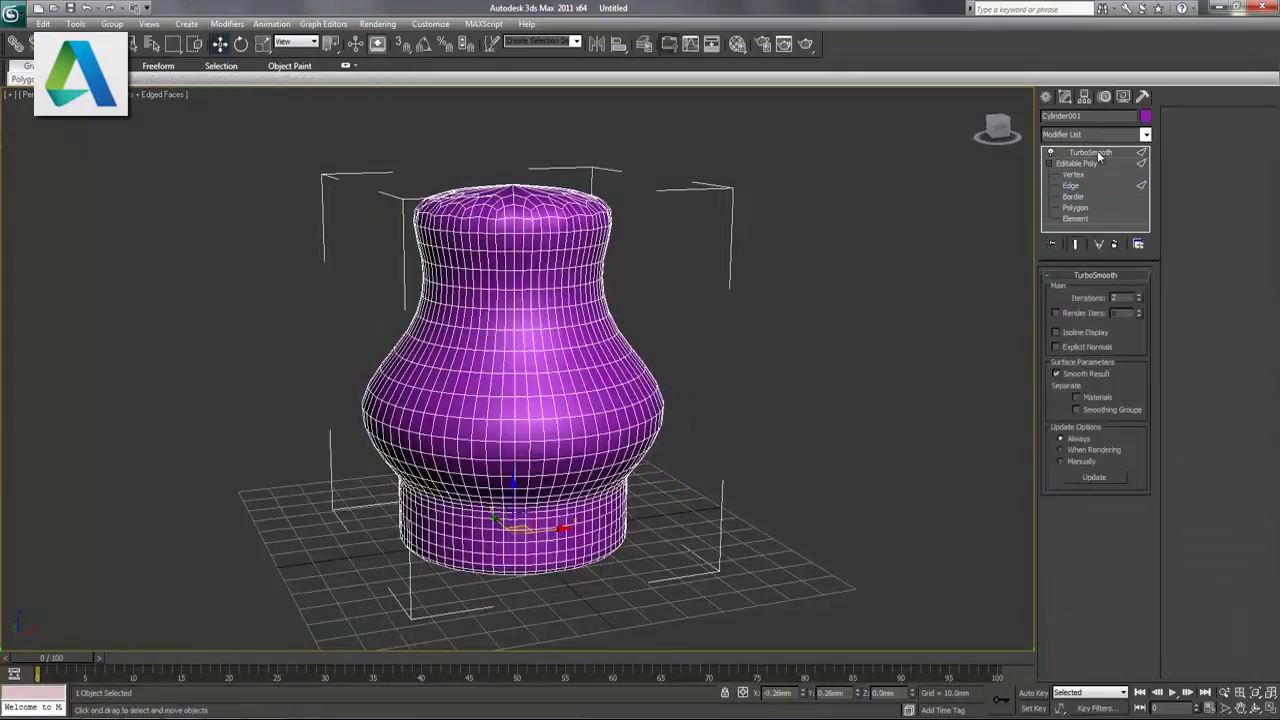
pyautogui.press('F4')
pyautogui.moveTo(731, 503)
pyautogui.keyDown('alt'); pyautogui.mouseDown(button='middle')
pyautogui.moveTo(654, 494)
pyautogui.moveTo(662, 474)
pyautogui.moveTo(737, 517)
pyautogui.moveTo(662, 519)
pyautogui.mouseUp(button='middle'); pyautogui.keyUp('alt')
# - Connect the neck edge ring with a new loop at slide 89, then show TurboSmooth
pyautogui.scroll(1, 608, 420)
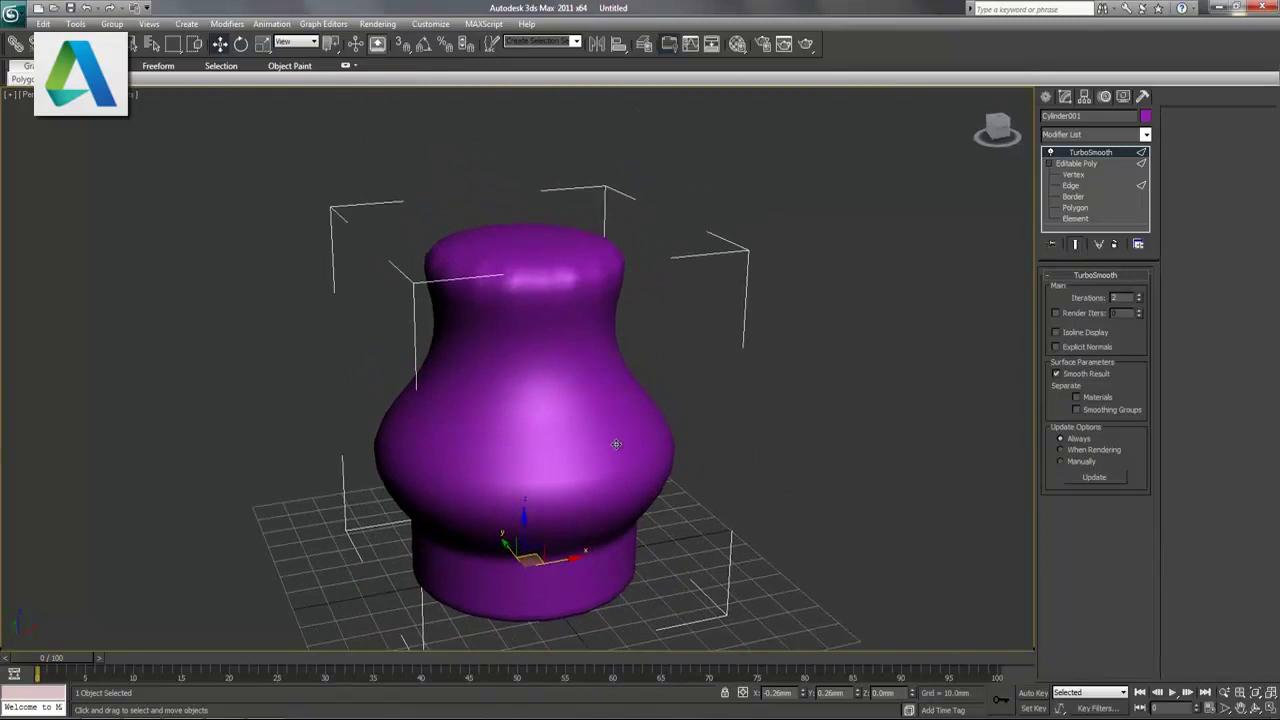
pyautogui.scroll(2, 616, 440)
pyautogui.press('F4')
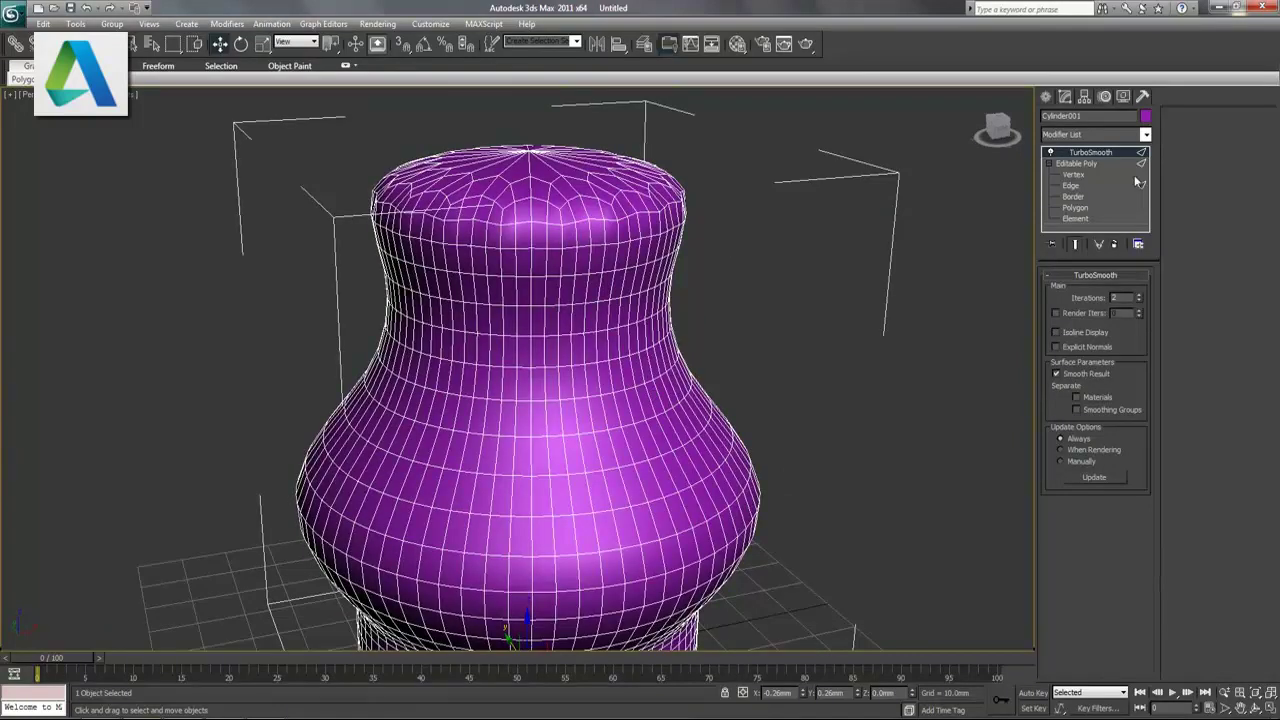
pyautogui.click(1070, 185)
pyautogui.click(567, 236)
pyautogui.click(1080, 366)
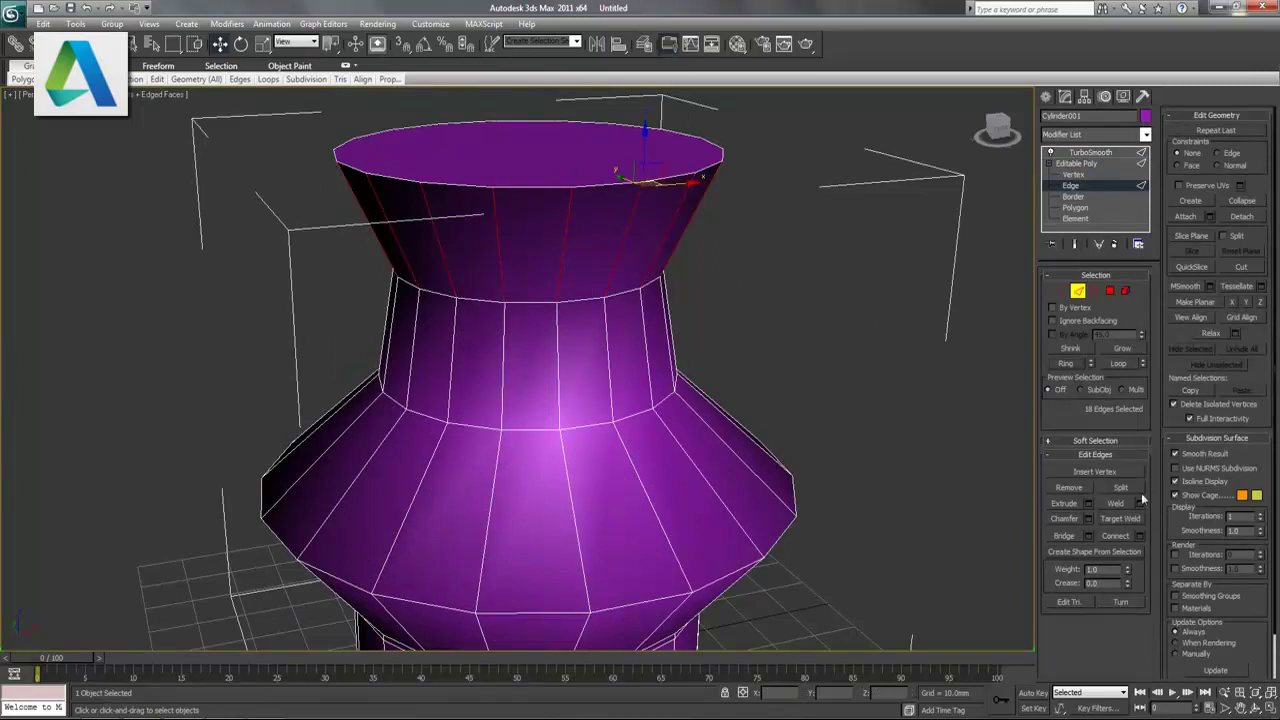
pyautogui.click(1140, 535)
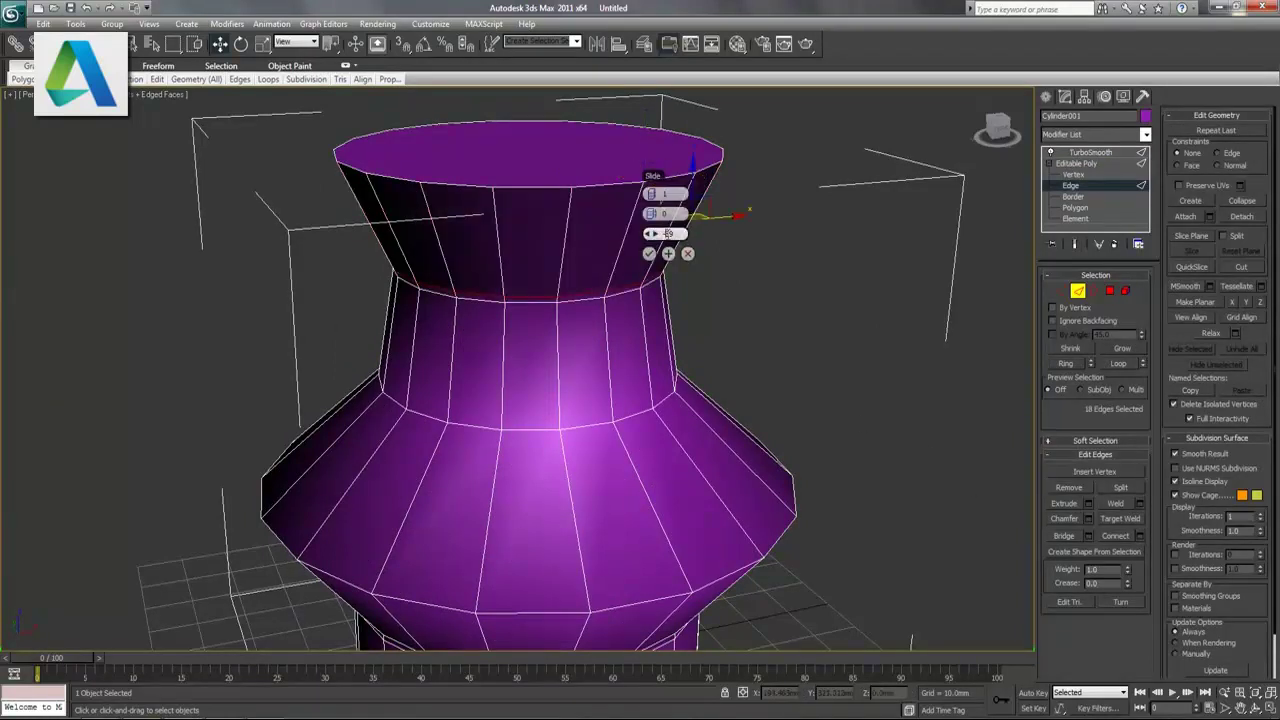
pyautogui.write('89')
pyautogui.press('Return')
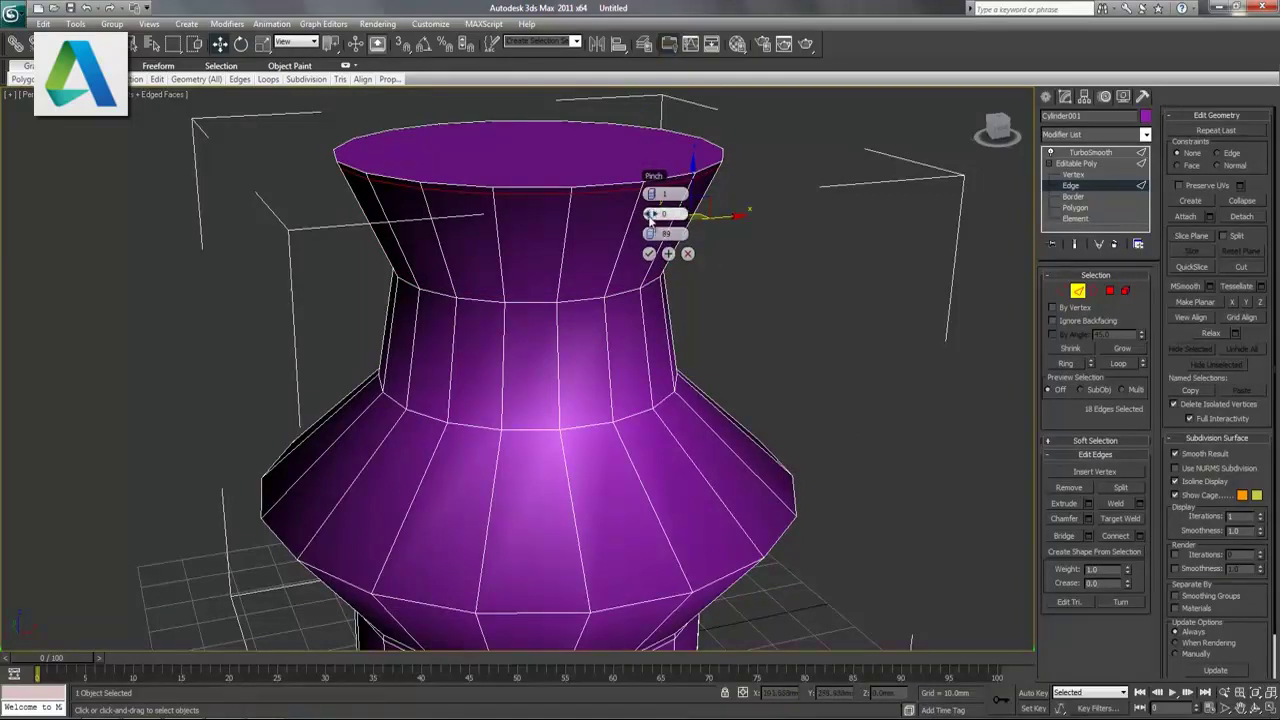
pyautogui.click(648, 254)
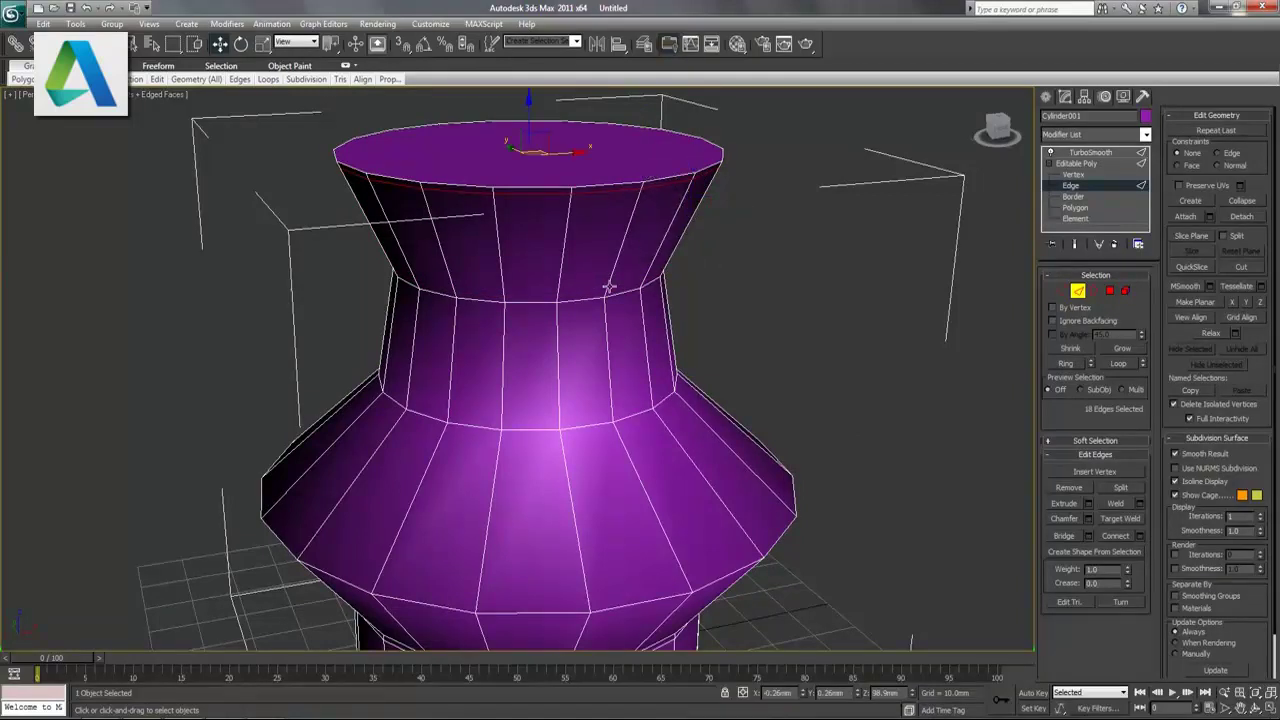
pyautogui.click(1080, 153)
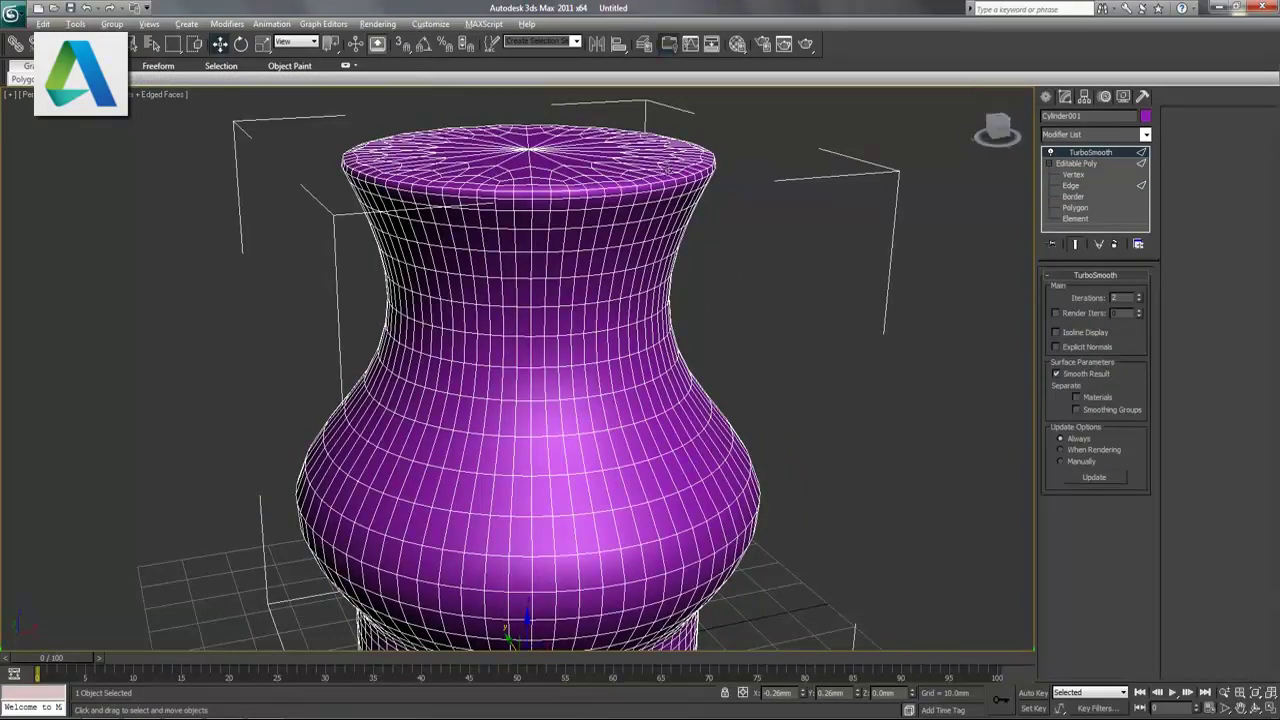
# - Select the vase's top cap polygon and inset it by 1.0 mm
pyautogui.keyDown('alt'); pyautogui.moveTo(668, 170); pyautogui.dragTo(670, 209, button='middle'); pyautogui.keyUp('alt')
pyautogui.click(1095, 164)
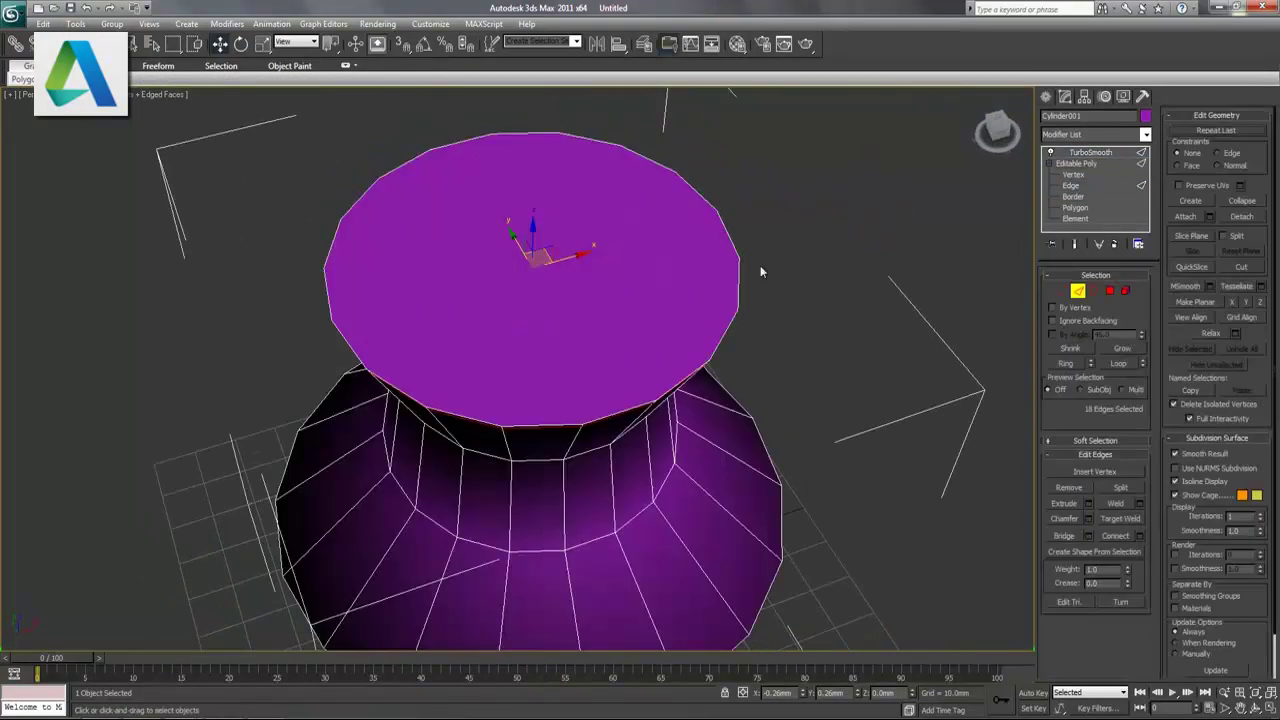
pyautogui.click(1110, 291)
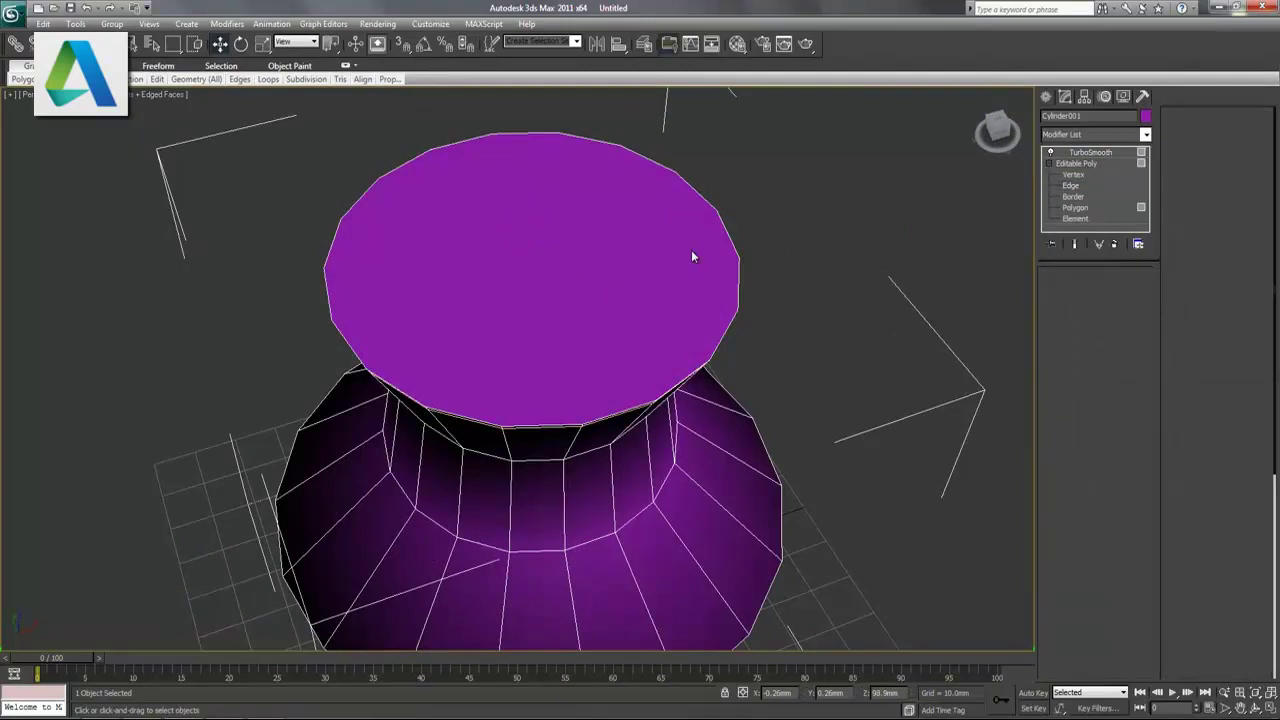
pyautogui.click(691, 252)
pyautogui.click(1139, 502)
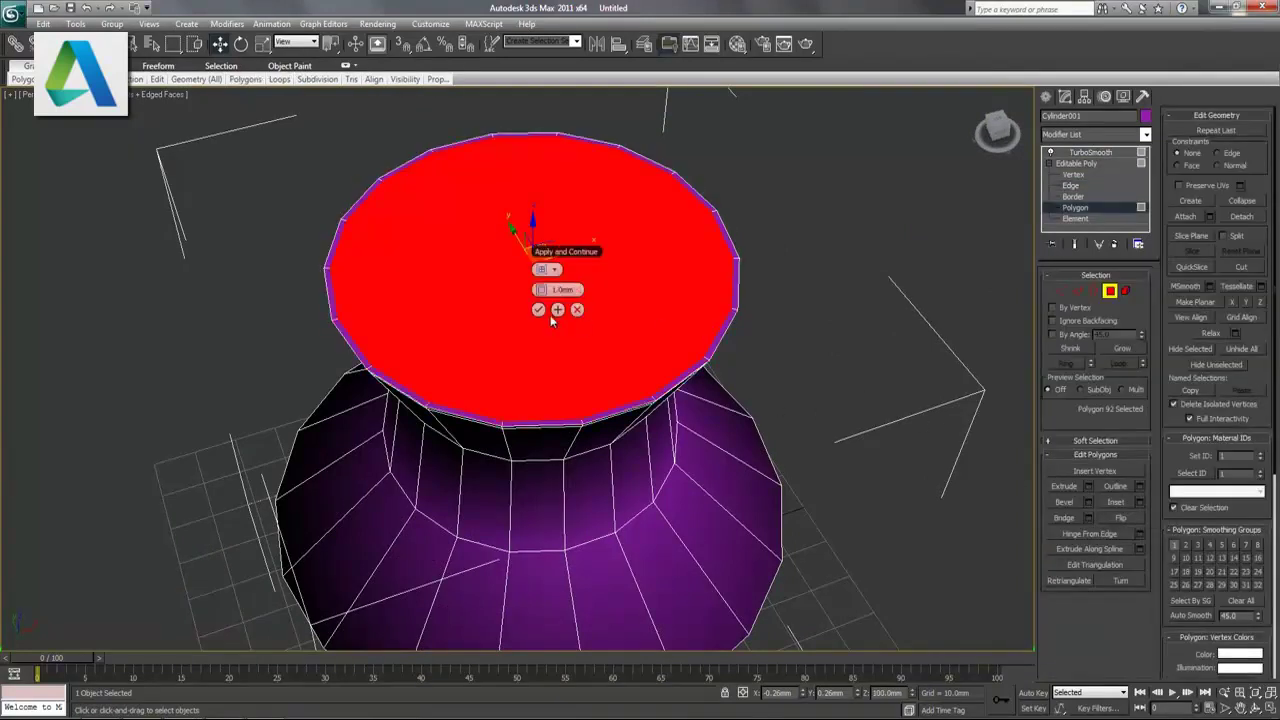
pyautogui.click(538, 309)
pyautogui.hotkey('alt', 'x')
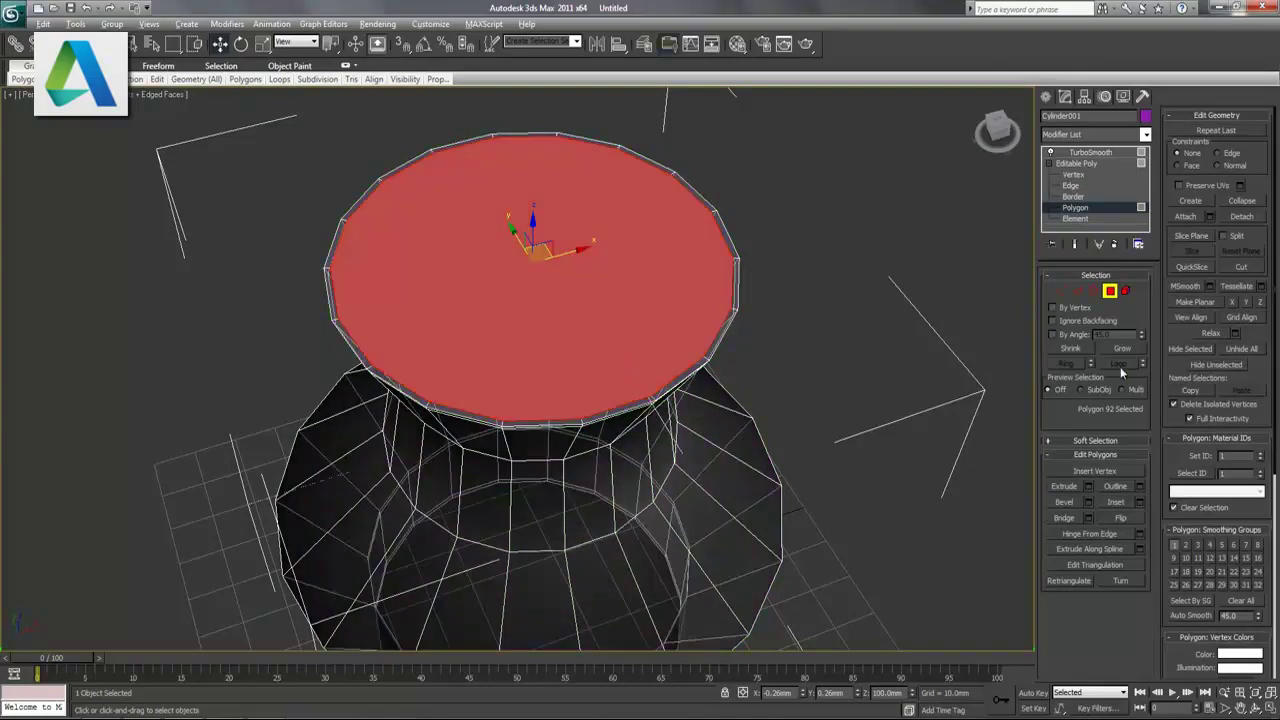
# - Extrude the top cap -43.195 mm into the vase and slightly shrink the inner ring
pyautogui.click(1087, 486)
pyautogui.moveTo(540, 289); pyautogui.dragTo(223, 314)
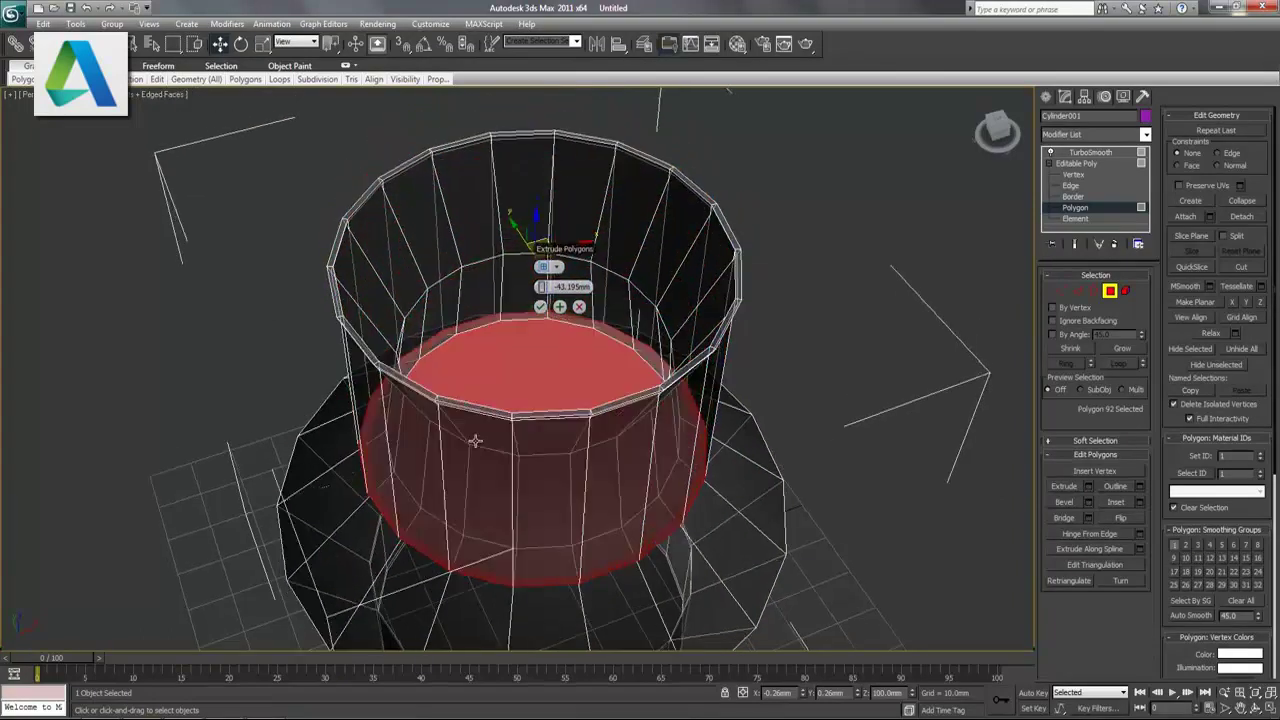
pyautogui.keyDown('alt'); pyautogui.moveTo(475, 441); pyautogui.dragTo(486, 397, button='middle'); pyautogui.keyUp('alt')
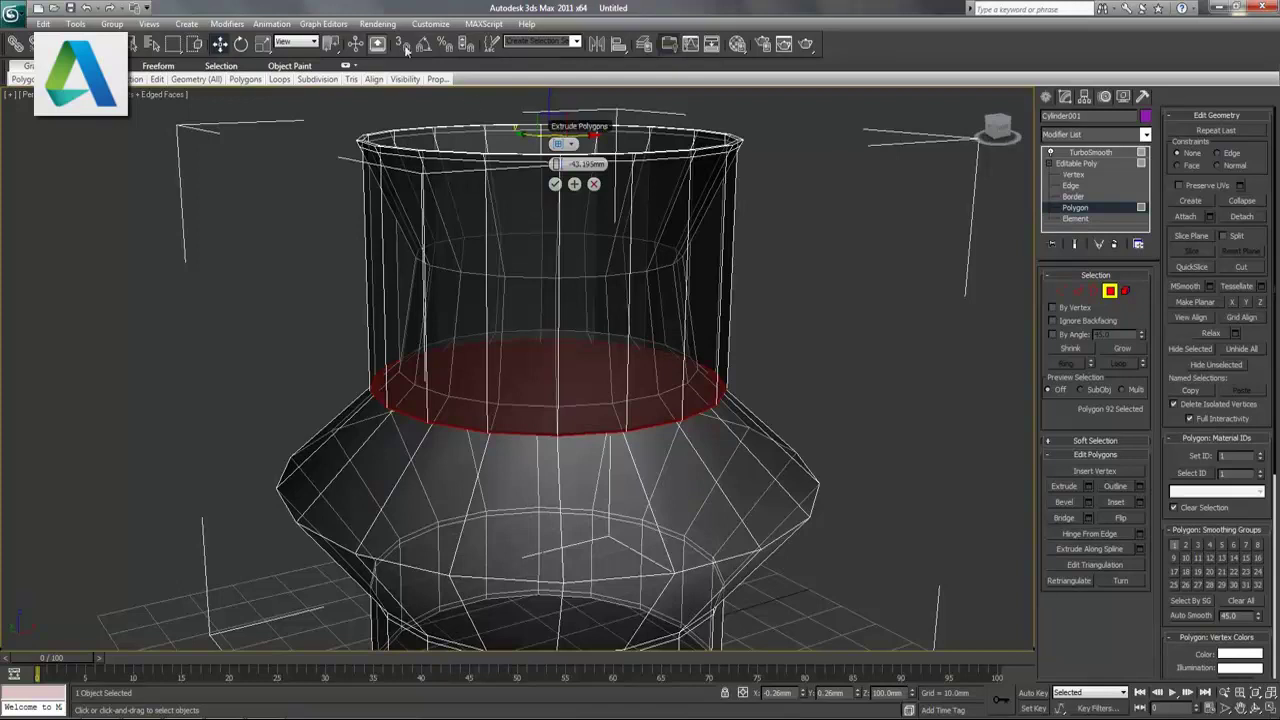
pyautogui.click(264, 44)
pyautogui.moveTo(542, 133); pyautogui.dragTo(476, 184)
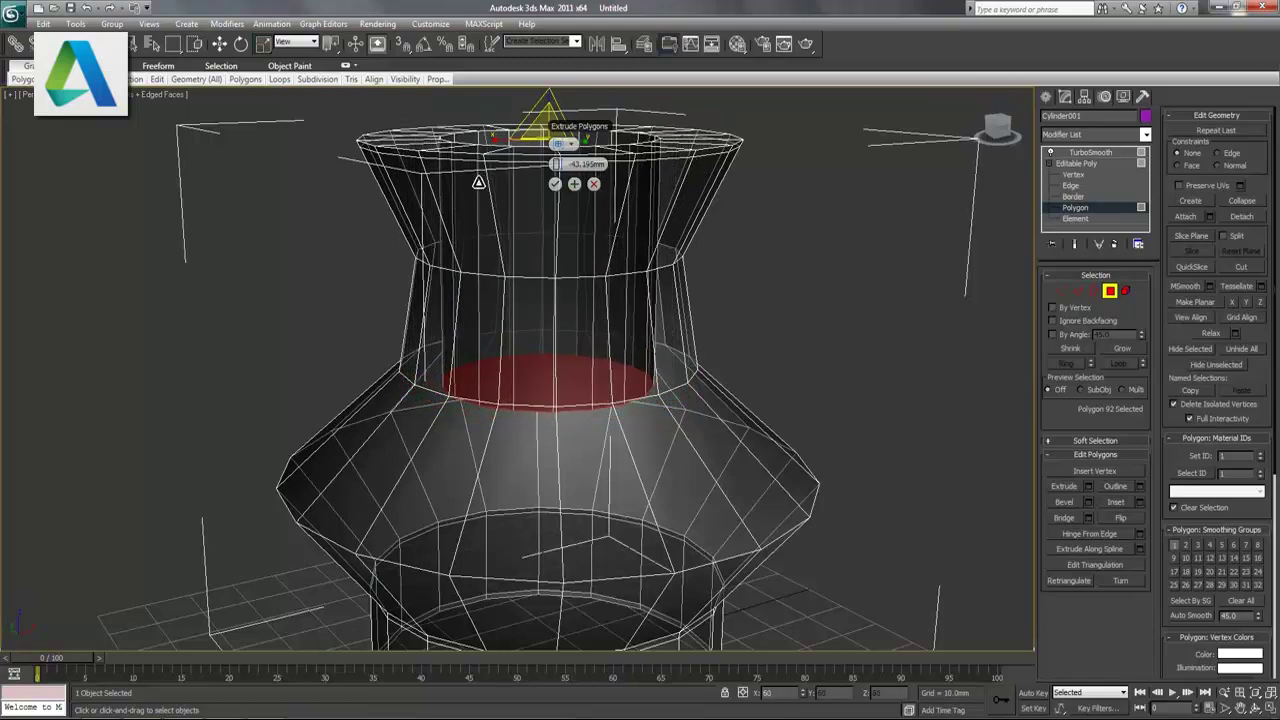
pyautogui.keyDown('alt'); pyautogui.moveTo(560, 232); pyautogui.dragTo(575, 330, button='middle'); pyautogui.keyUp('alt')
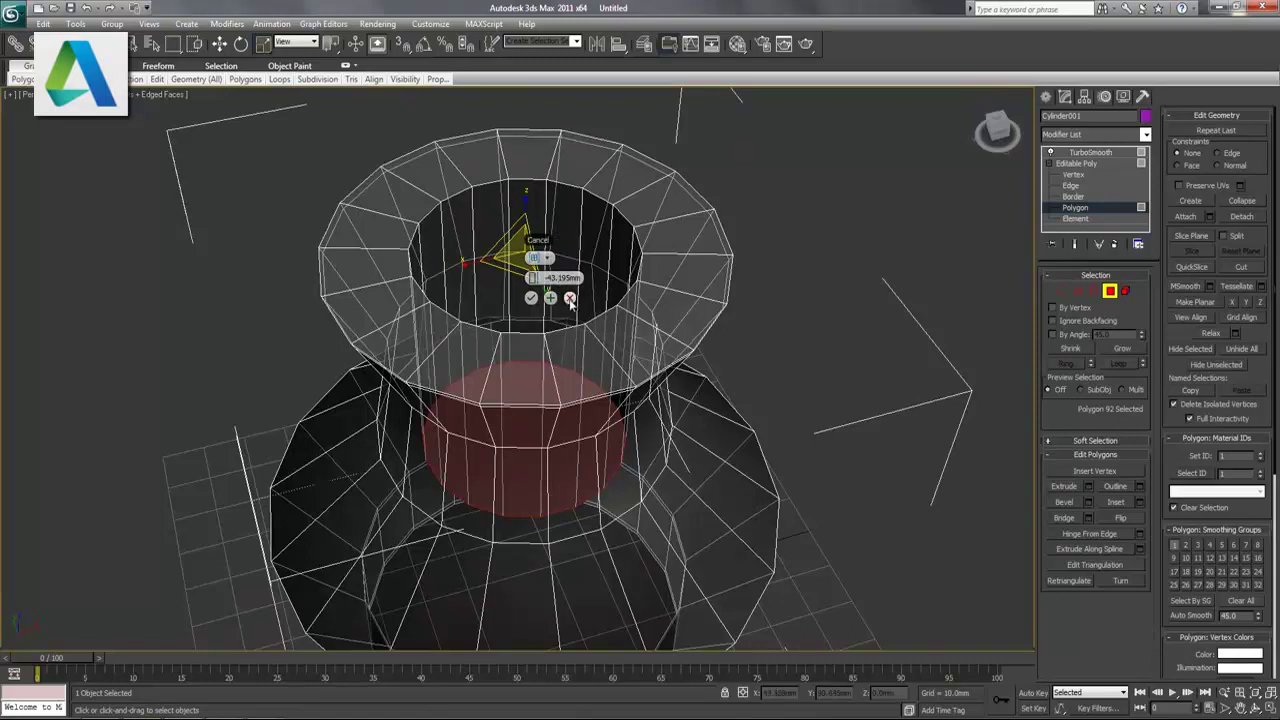
pyautogui.click(531, 298)
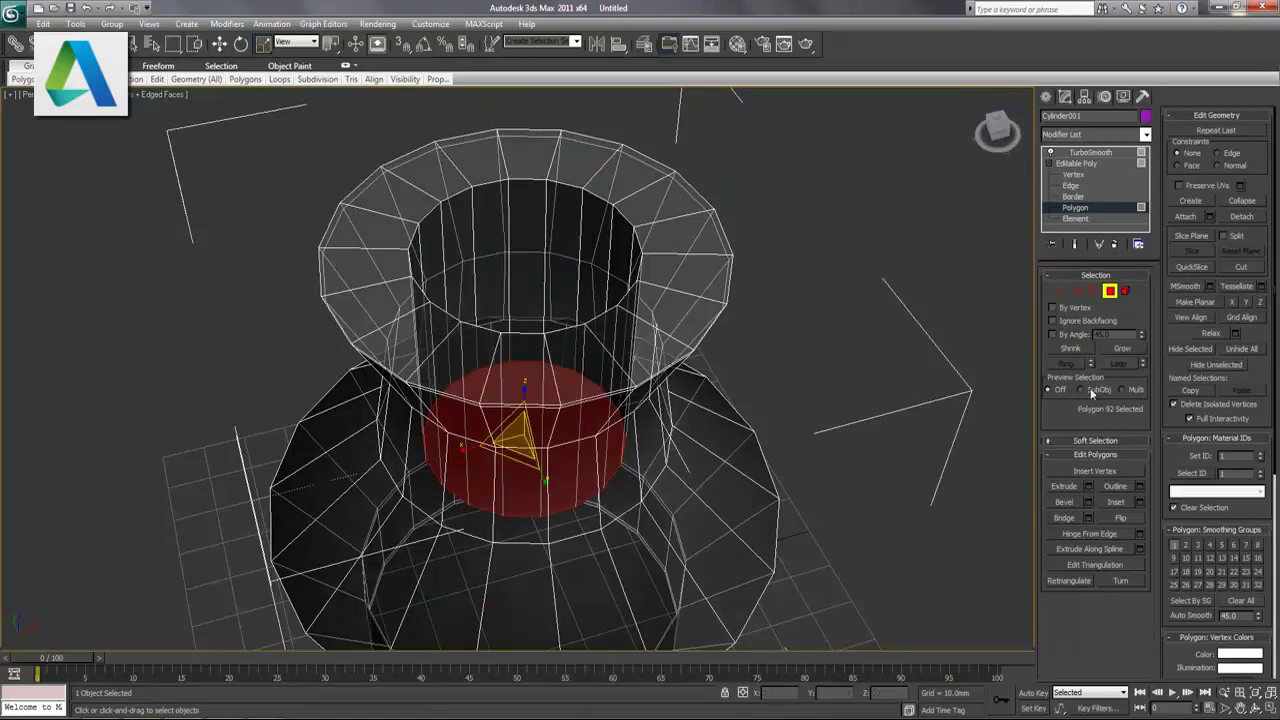
# - Cancel the accidental second extrusion and close its settings
pyautogui.click(1088, 486)
pyautogui.moveTo(862, 440)
pyautogui.keyDown('alt'); pyautogui.mouseDown(button='middle')
pyautogui.moveTo(881, 343)
pyautogui.moveTo(863, 374)
pyautogui.mouseUp(button='middle'); pyautogui.keyUp('alt')
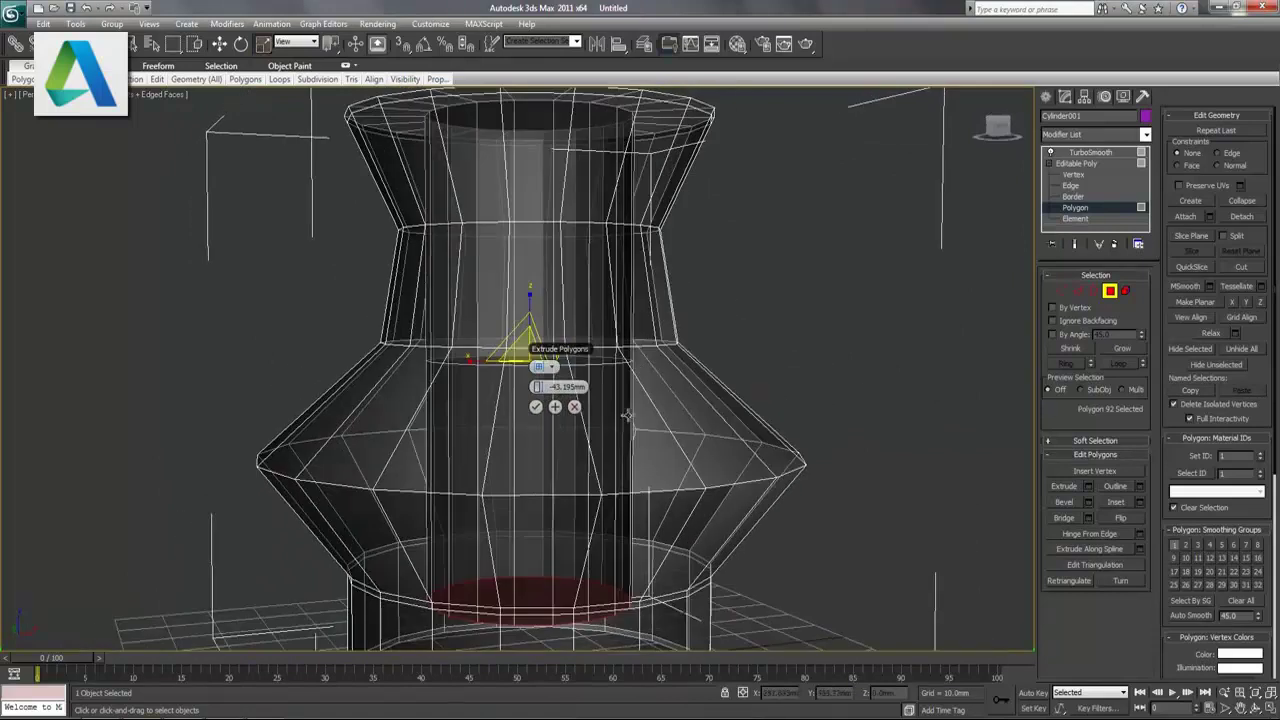
pyautogui.keyDown('alt'); pyautogui.moveTo(588, 408); pyautogui.dragTo(595, 411, button='middle'); pyautogui.keyUp('alt')
pyautogui.keyDown('alt'); pyautogui.moveTo(628, 228); pyautogui.dragTo(596, 284, button='middle'); pyautogui.keyUp('alt')
pyautogui.click(549, 226)
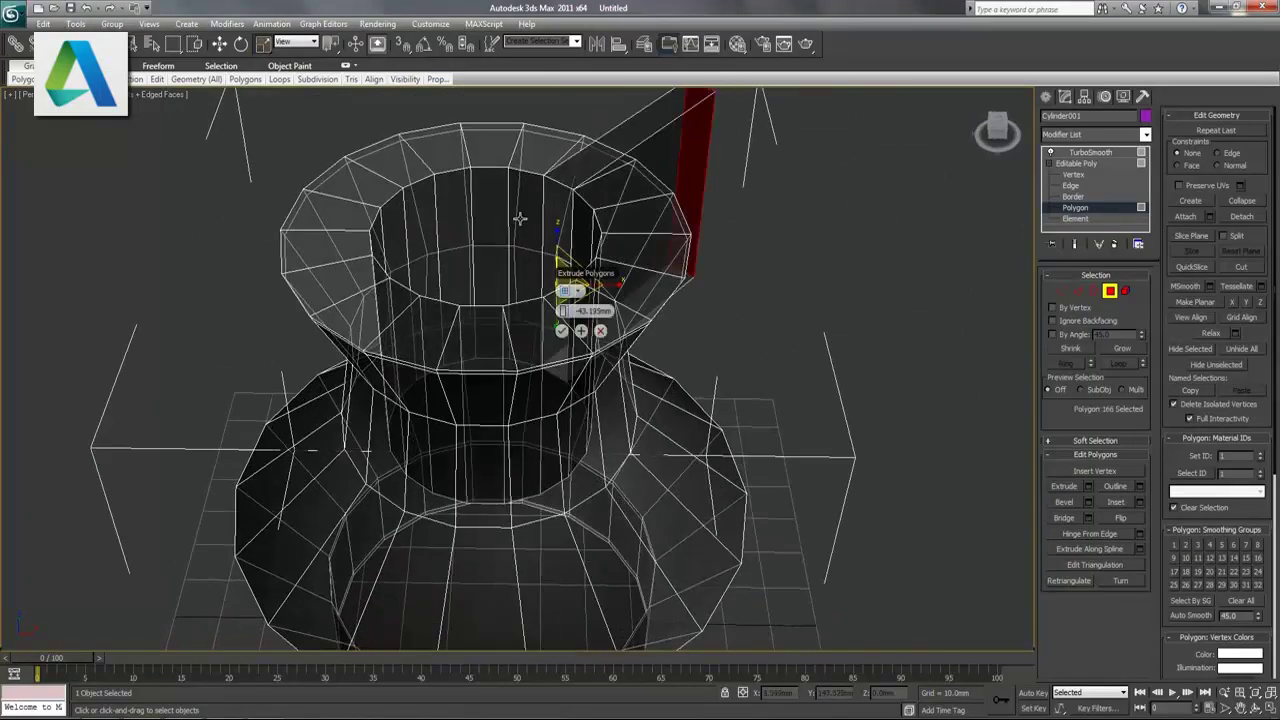
pyautogui.click(601, 333)
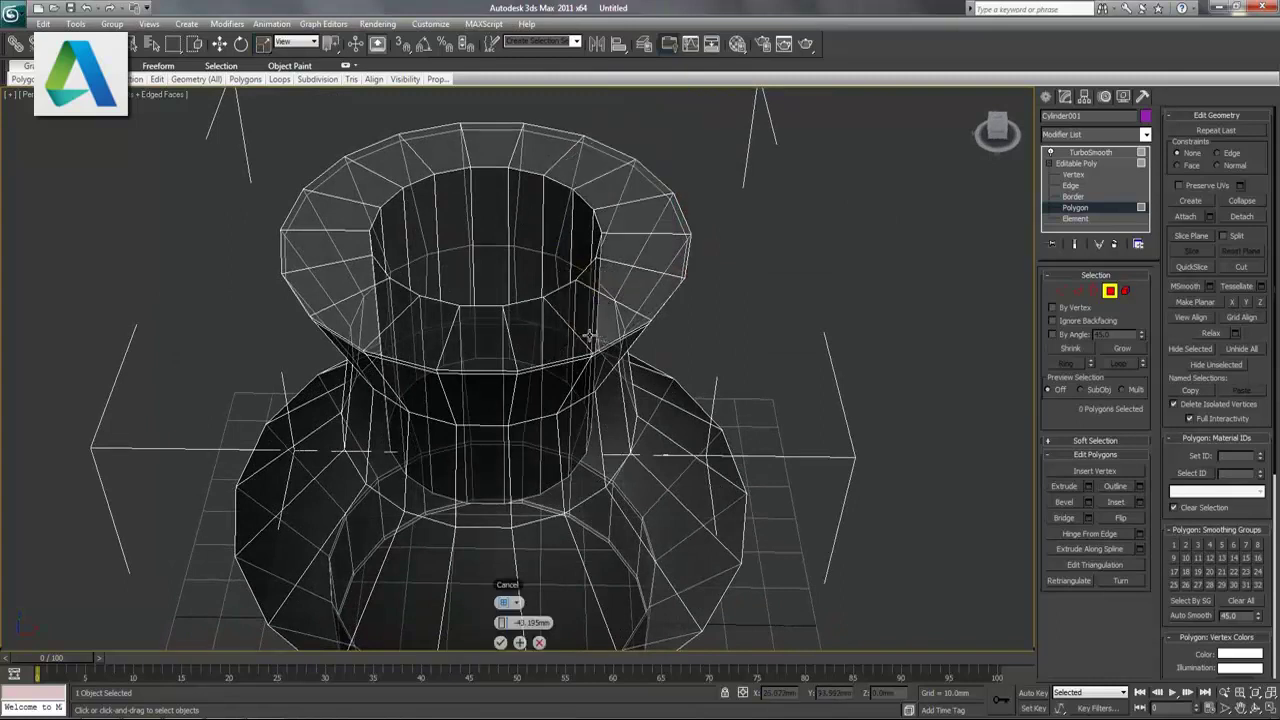
pyautogui.click(501, 643)
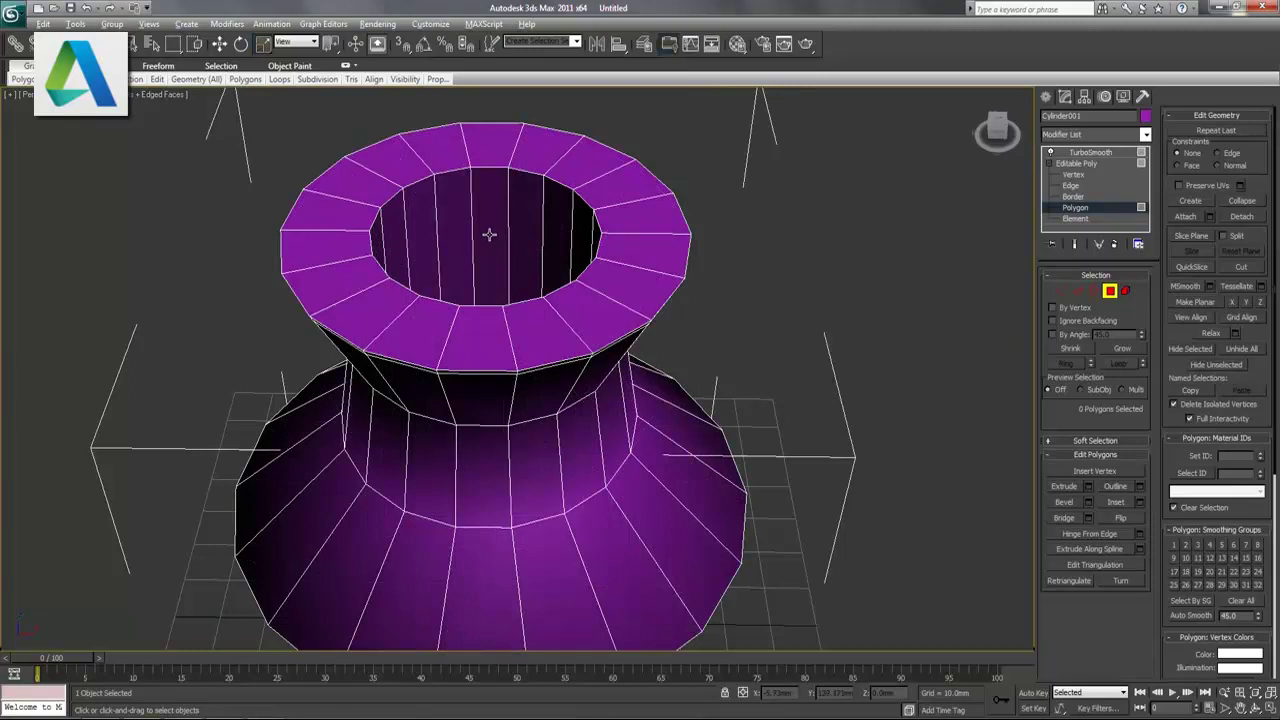
# - Select the first batch of inner-wall polygons inside the vase neck
pyautogui.click(489, 234)
pyautogui.press('w')
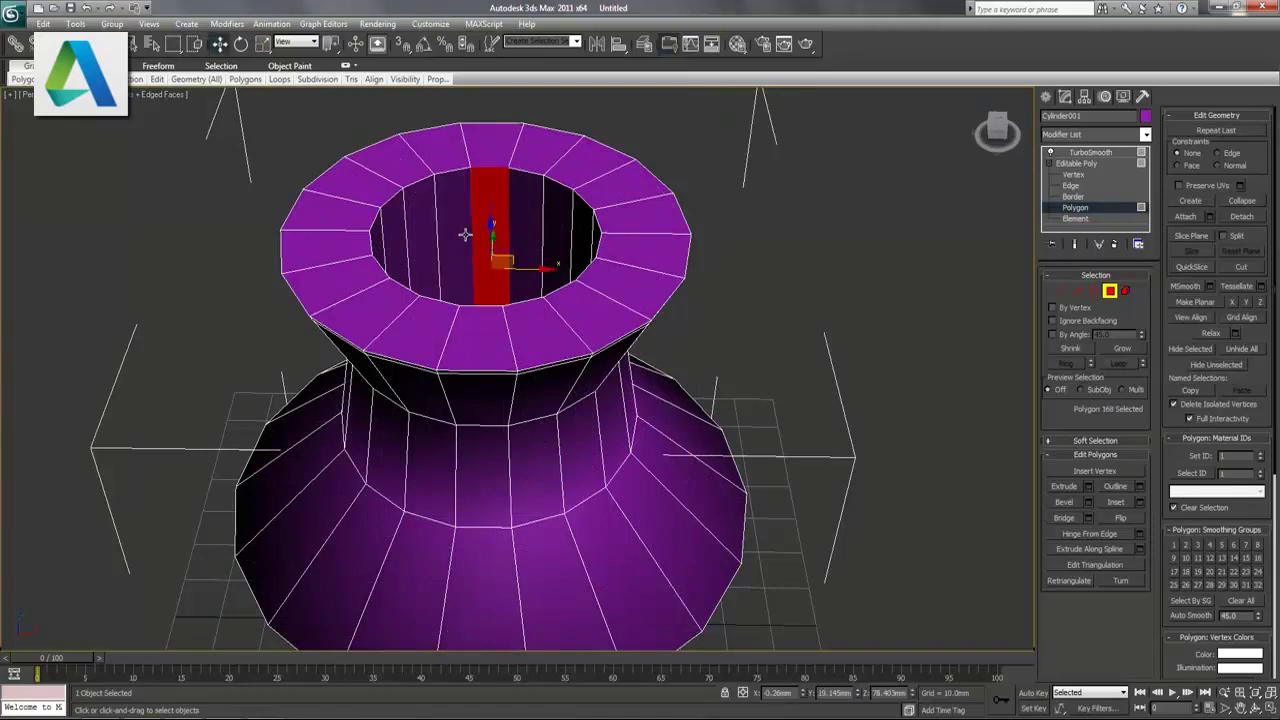
pyautogui.click(462, 235)
pyautogui.keyDown('ctrl'); pyautogui.click(432, 234); pyautogui.keyUp('ctrl')
pyautogui.keyDown('ctrl'); pyautogui.click(497, 231); pyautogui.keyUp('ctrl')
pyautogui.keyDown('ctrl'); pyautogui.click(522, 224); pyautogui.keyUp('ctrl')
pyautogui.keyDown('ctrl'); pyautogui.click(557, 229); pyautogui.keyUp('ctrl')
pyautogui.keyDown('ctrl'); pyautogui.click(575, 235); pyautogui.keyUp('ctrl')
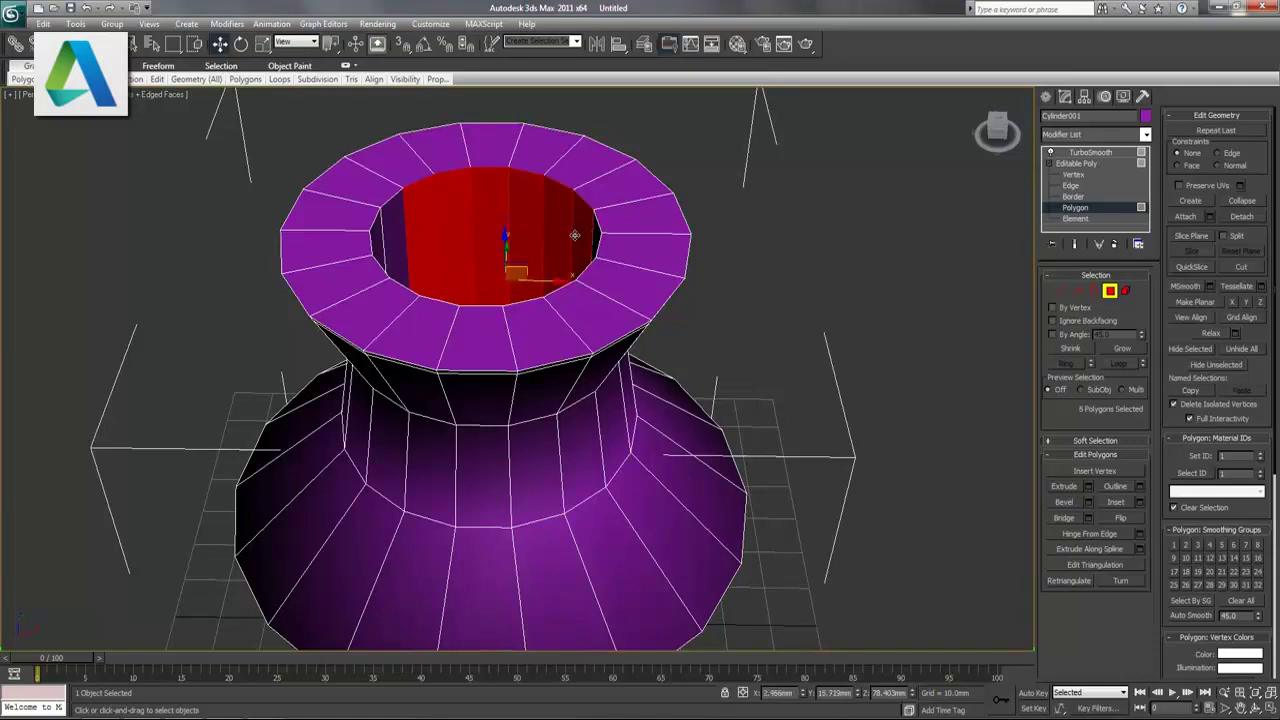
pyautogui.keyDown('ctrl'); pyautogui.click(396, 224); pyautogui.keyUp('ctrl')
pyautogui.keyDown('alt'); pyautogui.moveTo(597, 250); pyautogui.dragTo(494, 263, button='middle'); pyautogui.keyUp('alt')
pyautogui.keyDown('ctrl'); pyautogui.click(423, 160); pyautogui.keyUp('ctrl')
pyautogui.keyDown('ctrl'); pyautogui.click(380, 158); pyautogui.keyUp('ctrl')
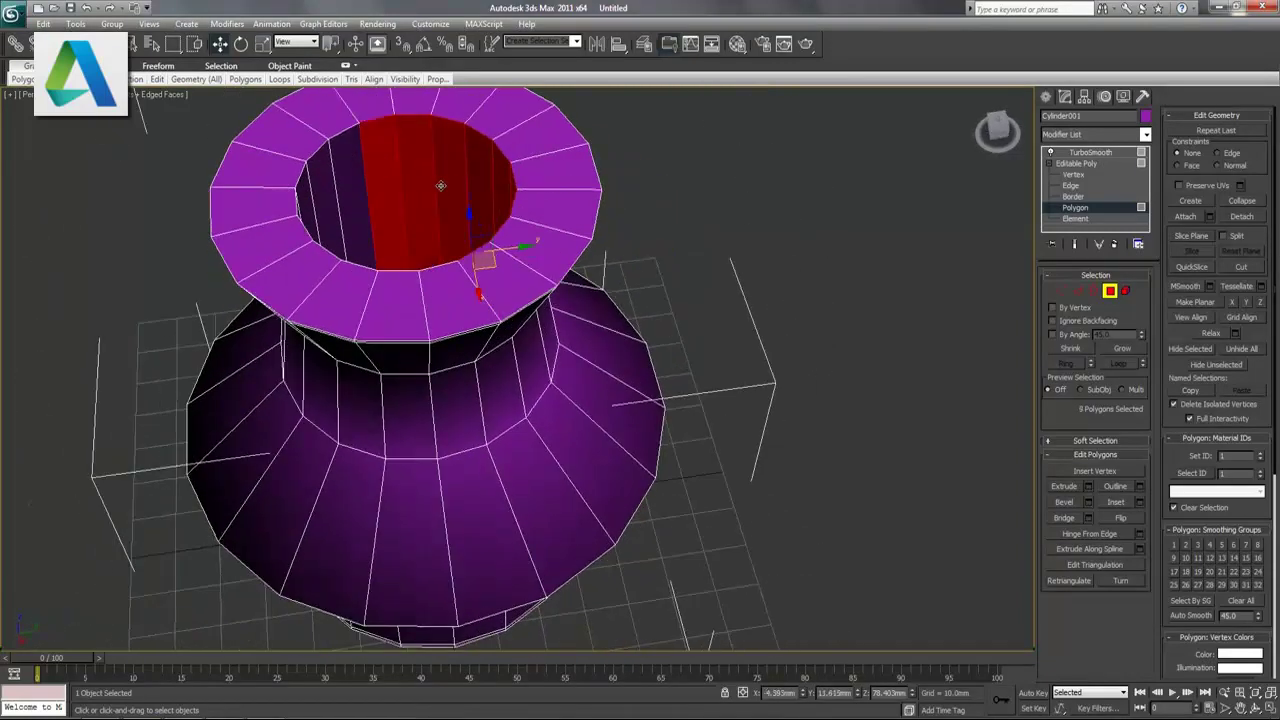
pyautogui.keyDown('ctrl'); pyautogui.click(352, 185); pyautogui.keyUp('ctrl')
pyautogui.keyDown('ctrl'); pyautogui.click(322, 184); pyautogui.keyUp('ctrl')
# - Select the remaining inner-wall polygons, 18 in total, and delete them
pyautogui.moveTo(488, 212)
pyautogui.keyDown('alt'); pyautogui.mouseDown(button='middle')
pyautogui.moveTo(471, 249)
pyautogui.moveTo(313, 227)
pyautogui.mouseUp(button='middle'); pyautogui.keyUp('alt')
pyautogui.keyDown('ctrl'); pyautogui.click(526, 144); pyautogui.keyUp('ctrl')
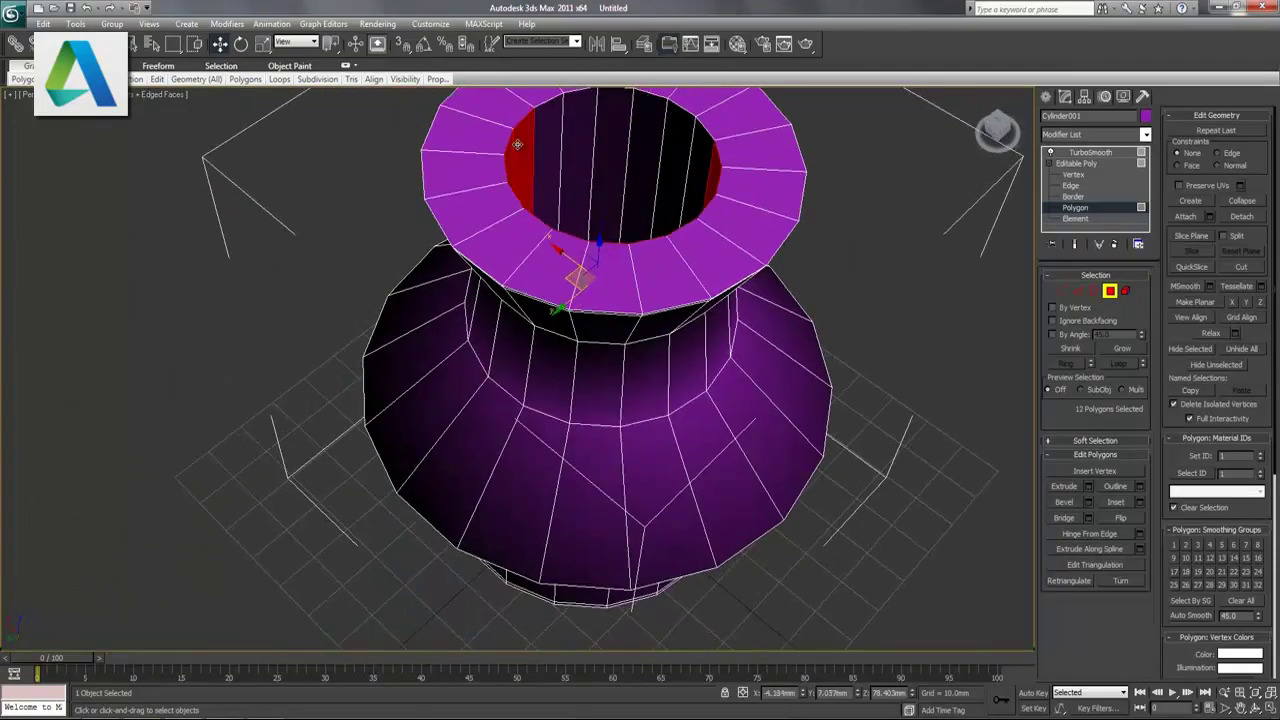
pyautogui.keyDown('ctrl'); pyautogui.click(542, 146); pyautogui.keyUp('ctrl')
pyautogui.keyDown('ctrl'); pyautogui.click(576, 145); pyautogui.keyUp('ctrl')
pyautogui.keyDown('ctrl'); pyautogui.click(606, 144); pyautogui.keyUp('ctrl')
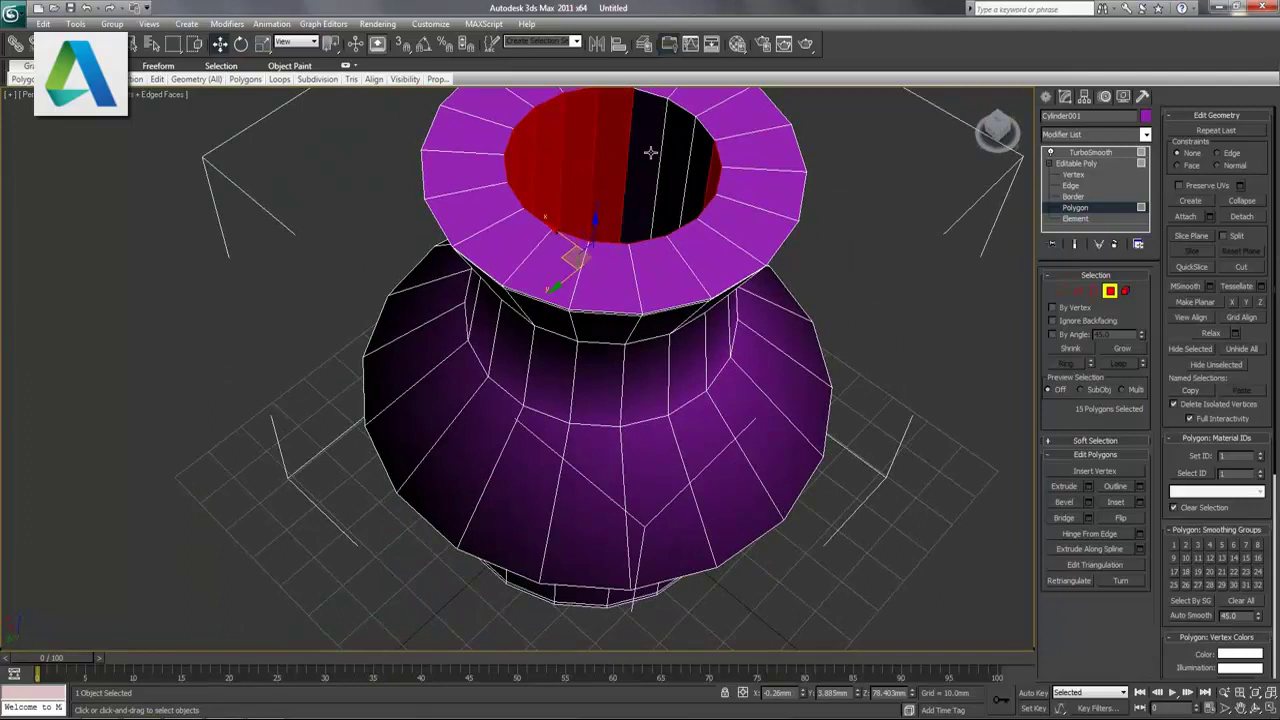
pyautogui.keyDown('ctrl'); pyautogui.click(650, 152); pyautogui.keyUp('ctrl')
pyautogui.keyDown('ctrl'); pyautogui.click(678, 158); pyautogui.keyUp('ctrl')
pyautogui.keyDown('ctrl'); pyautogui.click(702, 162); pyautogui.keyUp('ctrl')
pyautogui.moveTo(724, 202)
pyautogui.keyDown('alt'); pyautogui.mouseDown(button='middle')
pyautogui.moveTo(640, 214)
pyautogui.moveTo(570, 203)
pyautogui.mouseUp(button='middle'); pyautogui.keyUp('alt')
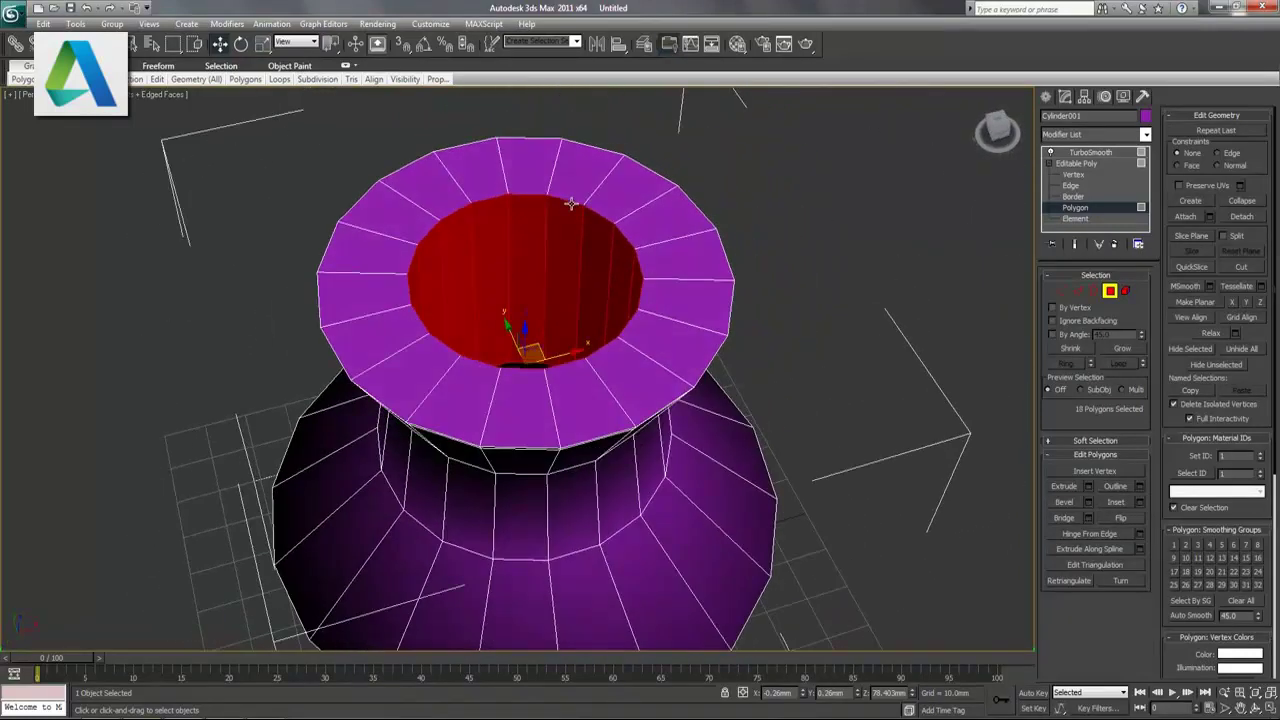
pyautogui.hotkey('ctrl', 'd')
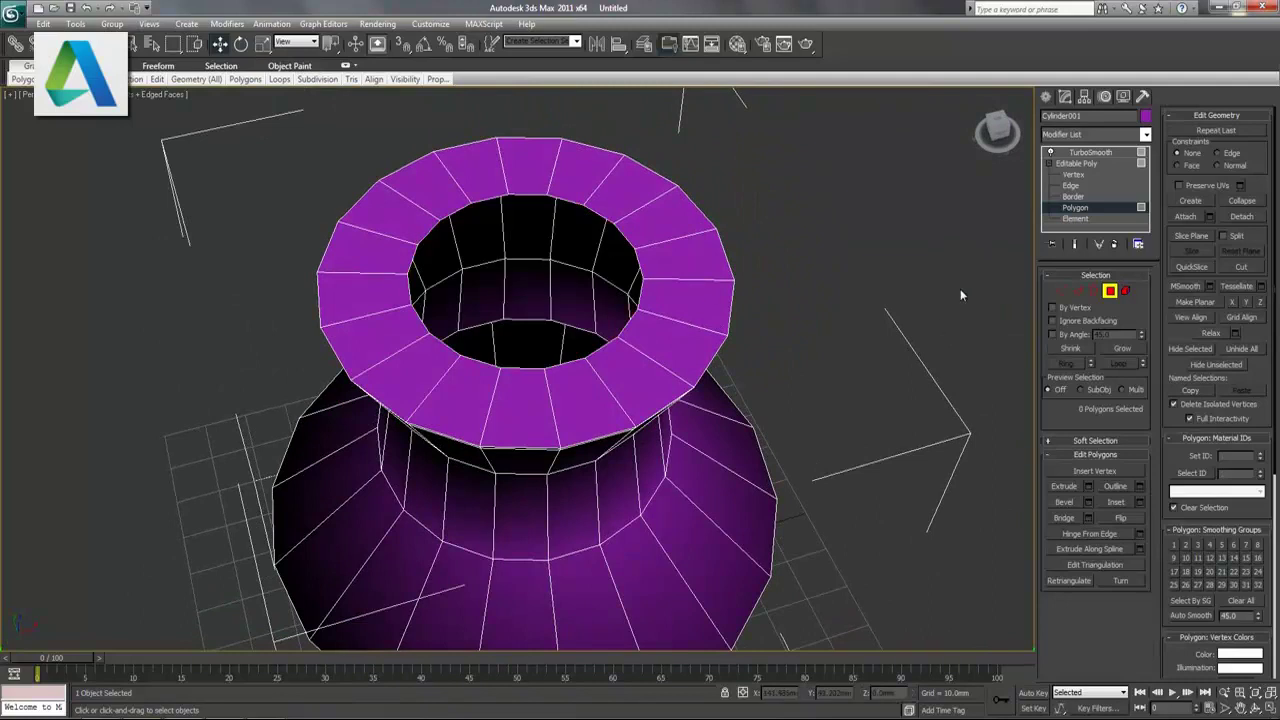
# - Add a Shell modifier with 1.0 mm outer amount above the Editable Poly to thicken the walls
pyautogui.click(1127, 153)
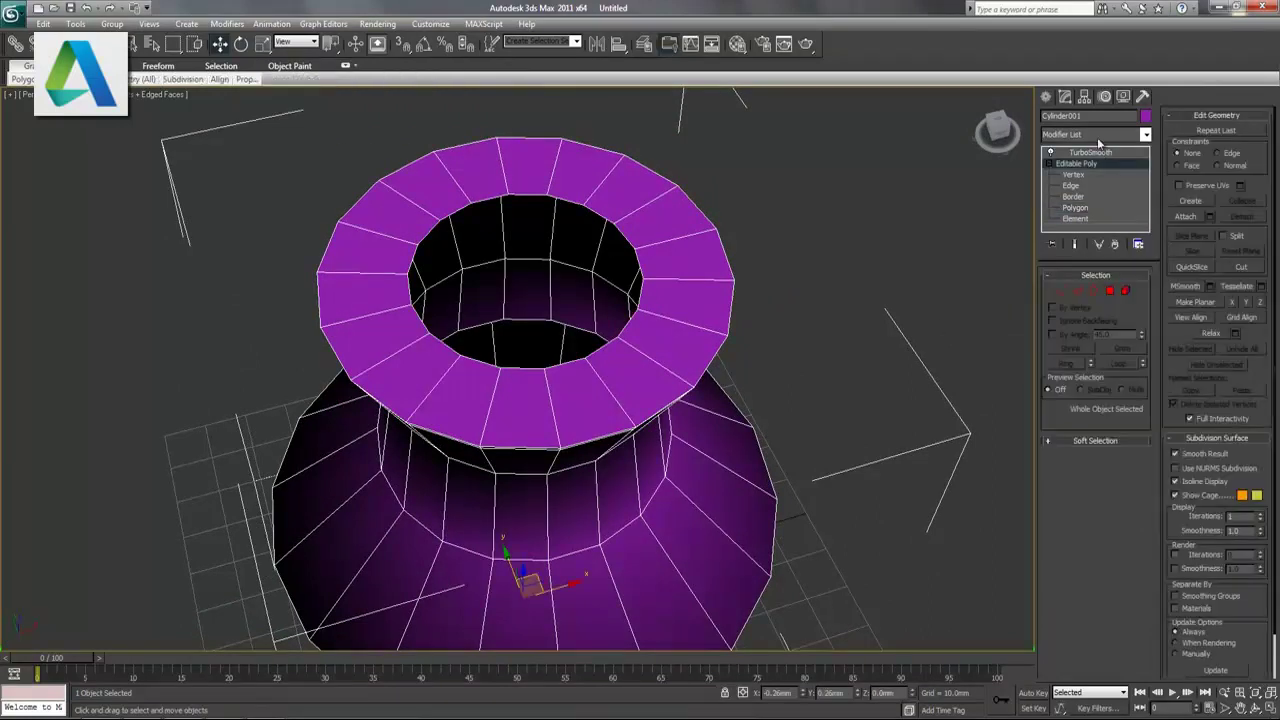
pyautogui.click(1097, 136)
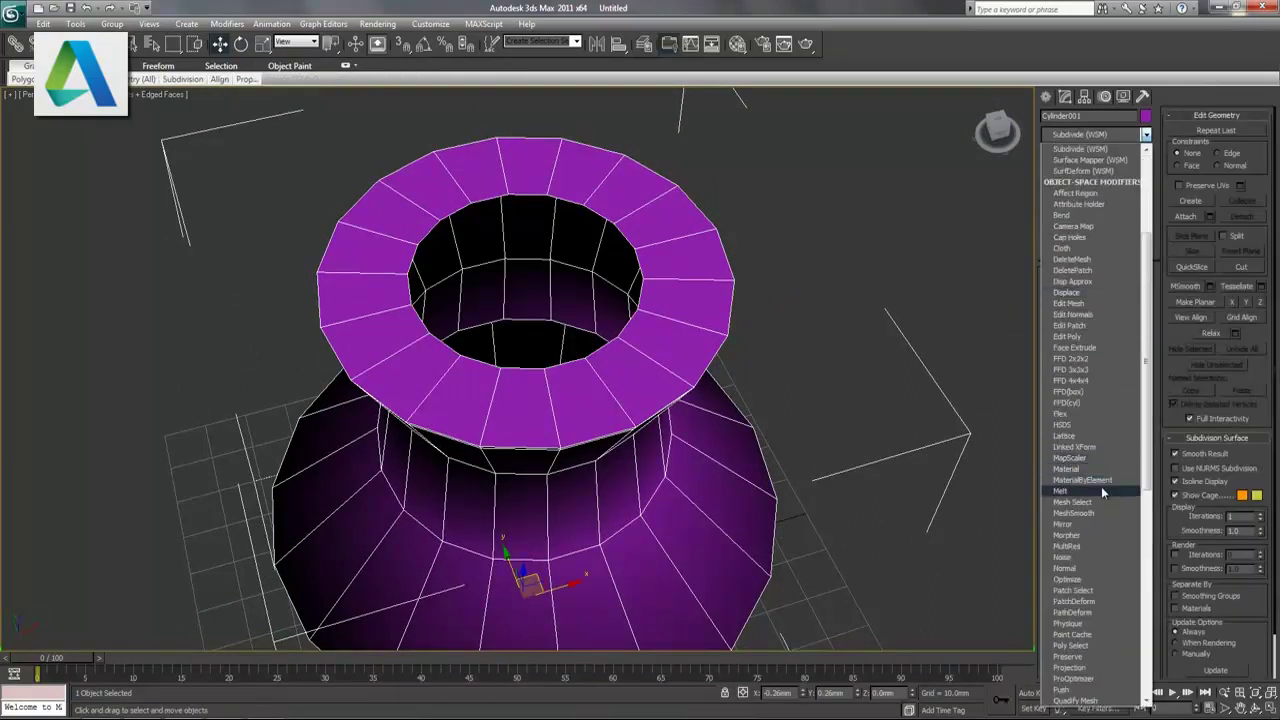
pyautogui.scroll(-13, 1098, 488)
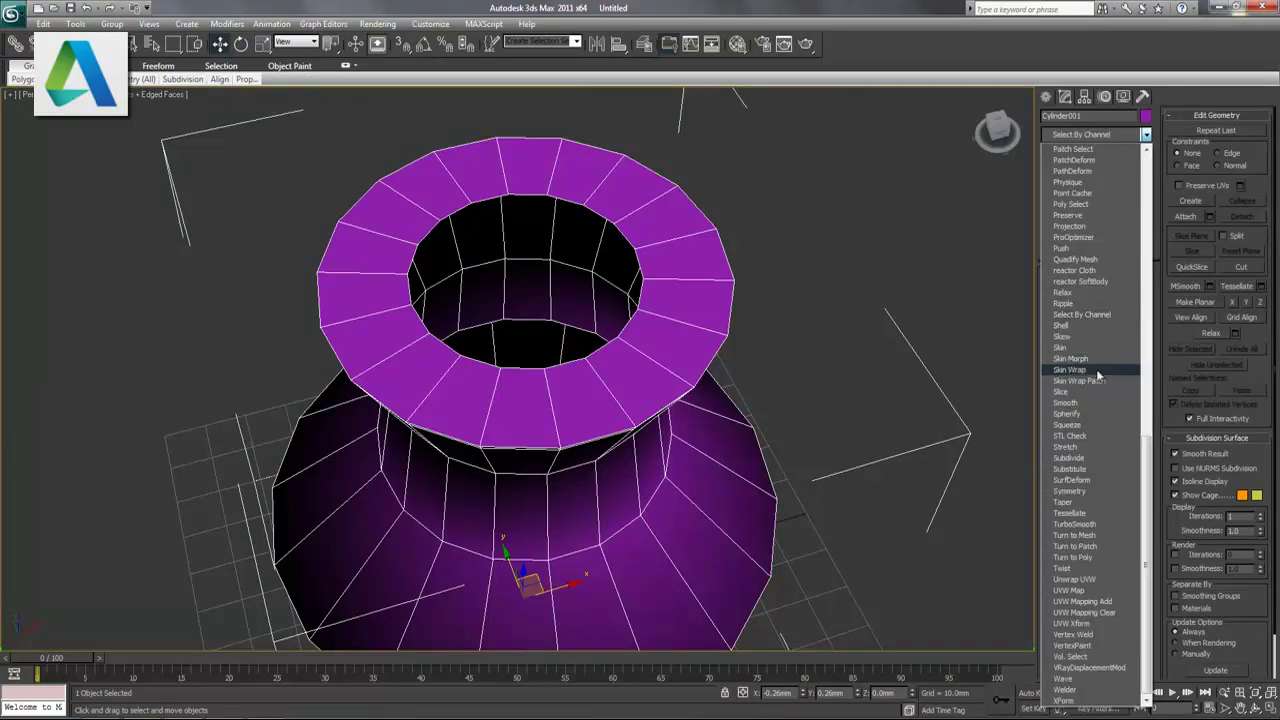
pyautogui.click(1070, 326)
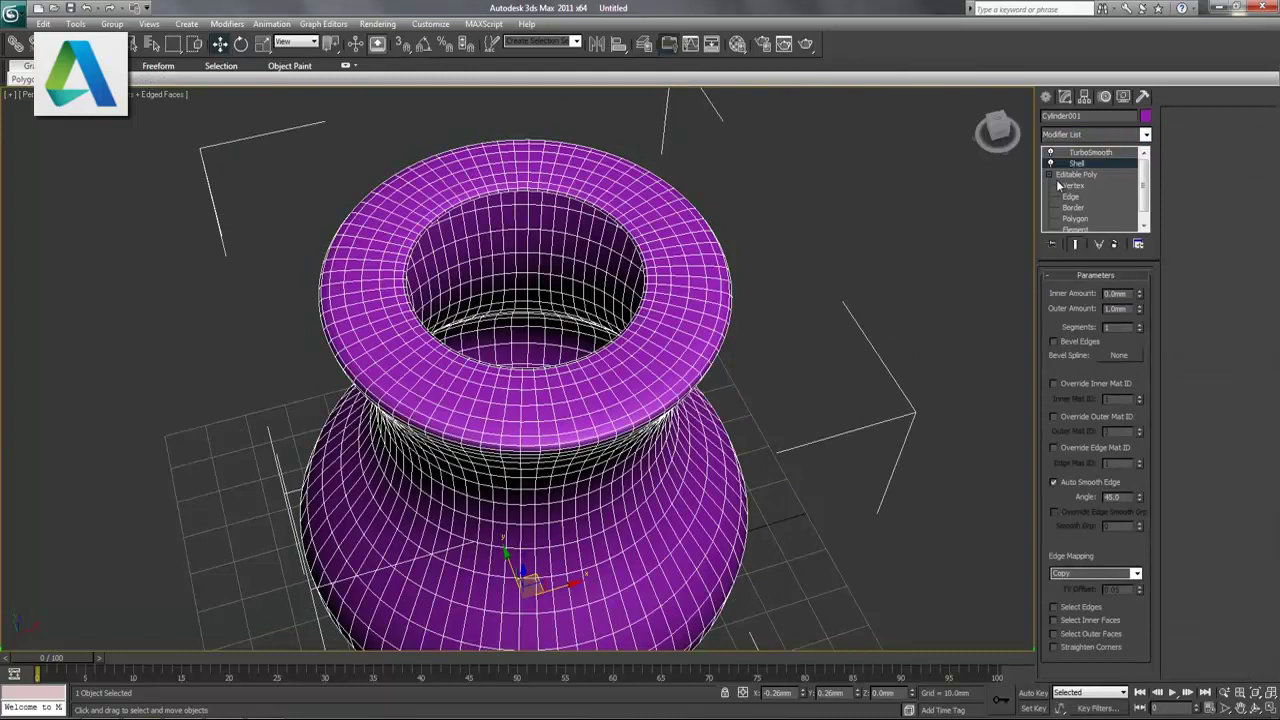
pyautogui.press('F4')
pyautogui.moveTo(611, 371)
pyautogui.keyDown('alt'); pyautogui.mouseDown(button='middle')
pyautogui.moveTo(711, 301)
pyautogui.moveTo(743, 480)
pyautogui.moveTo(760, 386)
pyautogui.moveTo(741, 414)
pyautogui.mouseUp(button='middle'); pyautogui.keyUp('alt')
pyautogui.press('F4')
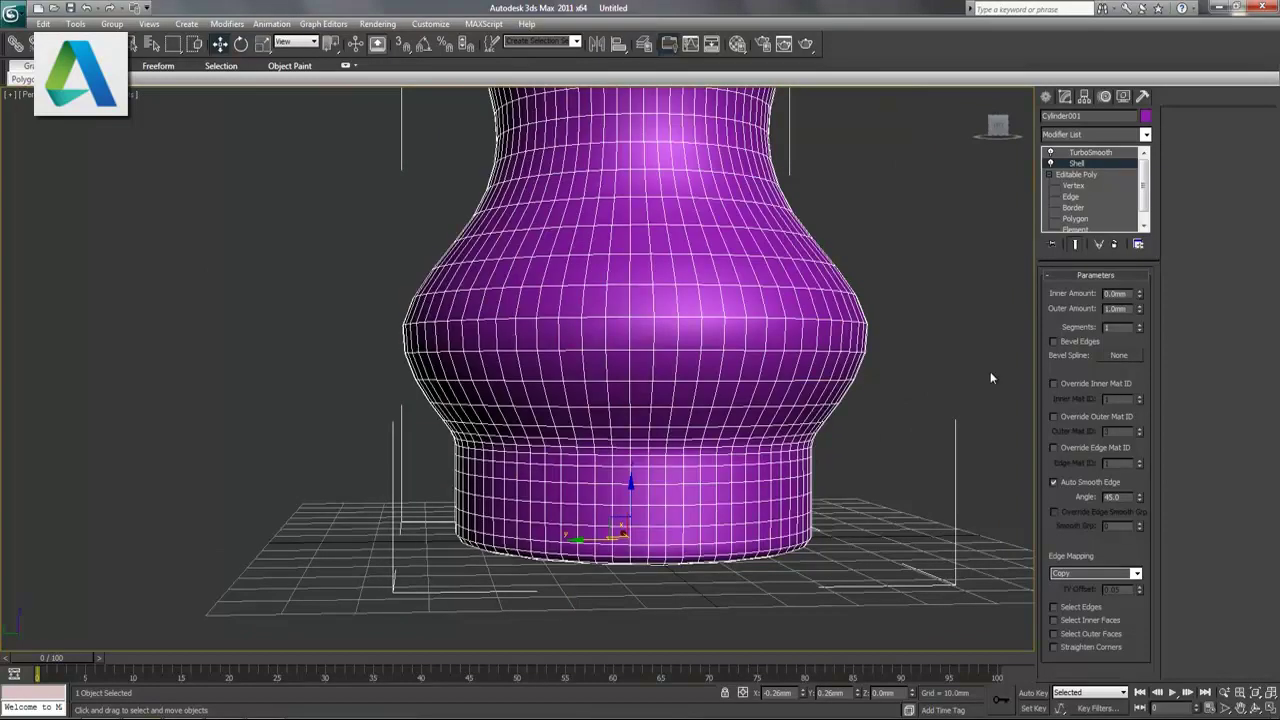
# - Select the 18-edge loop where the base meets the body and raise it about 0.4 mm
pyautogui.click(1088, 175)
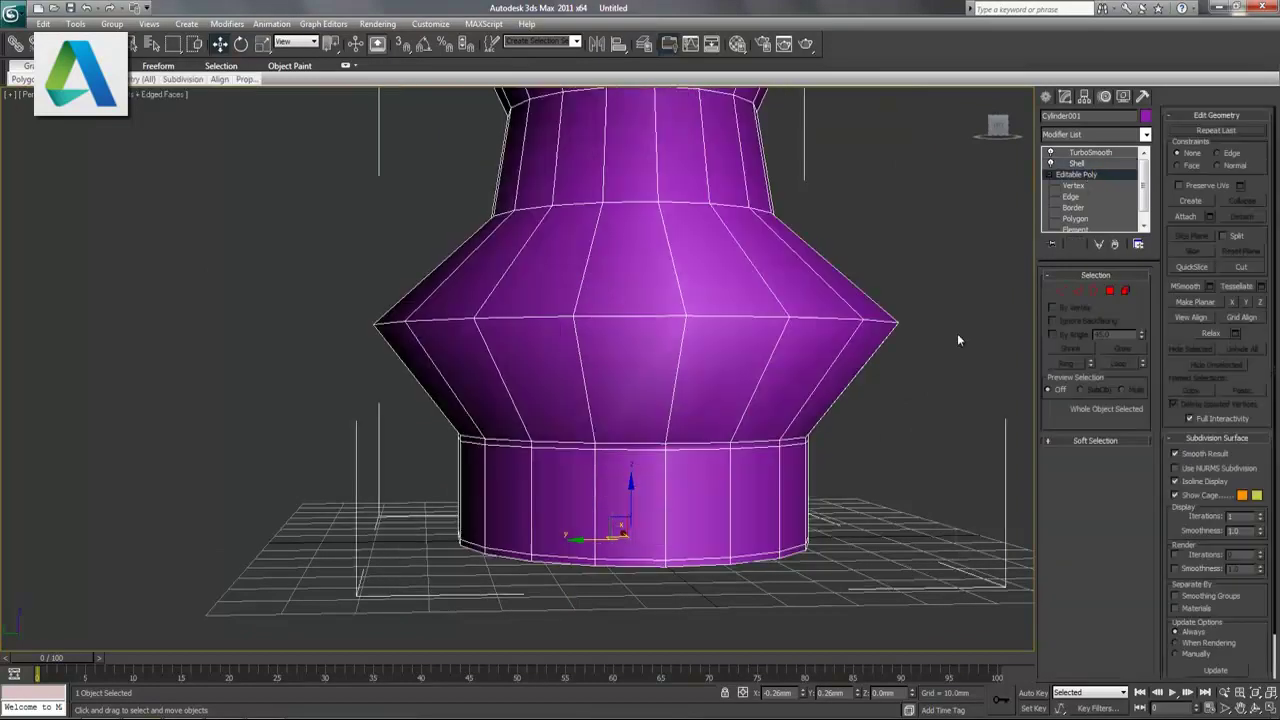
pyautogui.click(1077, 291)
pyautogui.click(703, 446)
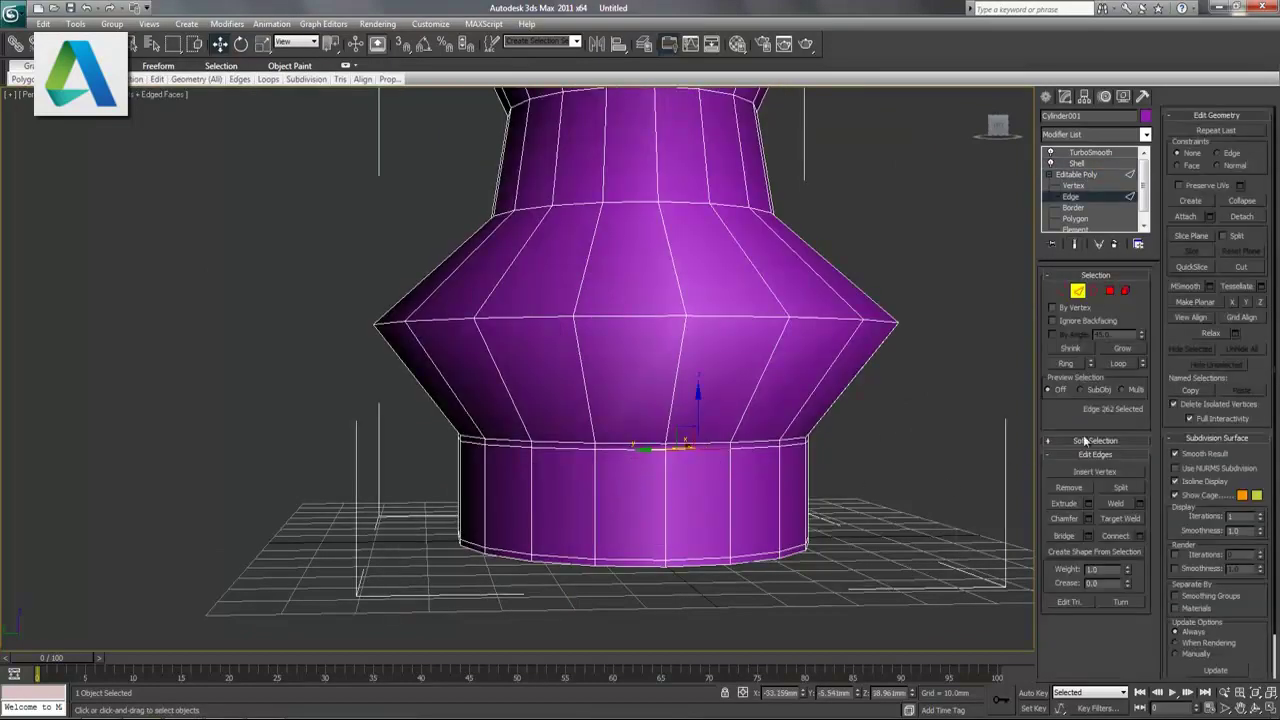
pyautogui.click(1126, 363)
pyautogui.moveTo(631, 395); pyautogui.dragTo(630, 393)
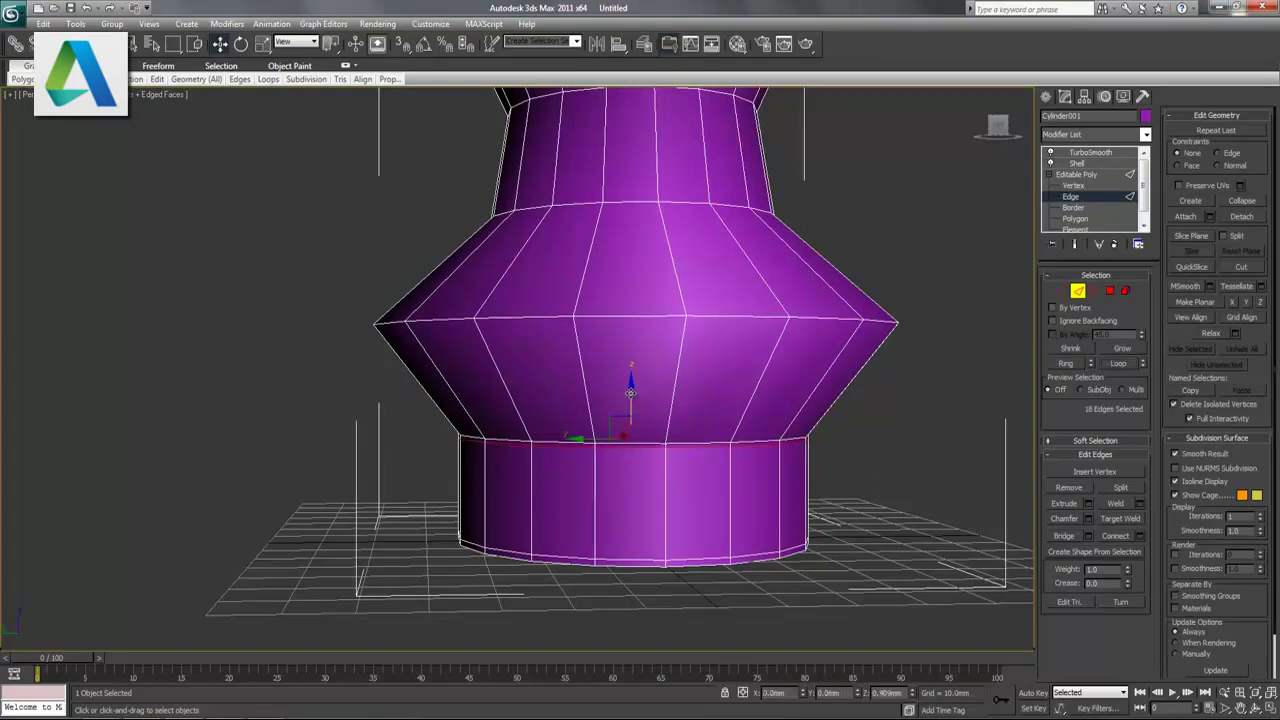
pyautogui.click(1077, 291)
# - Inspect the smoothed underside, then return to the editable poly with edges shown and grid hidden
pyautogui.click(1090, 152)
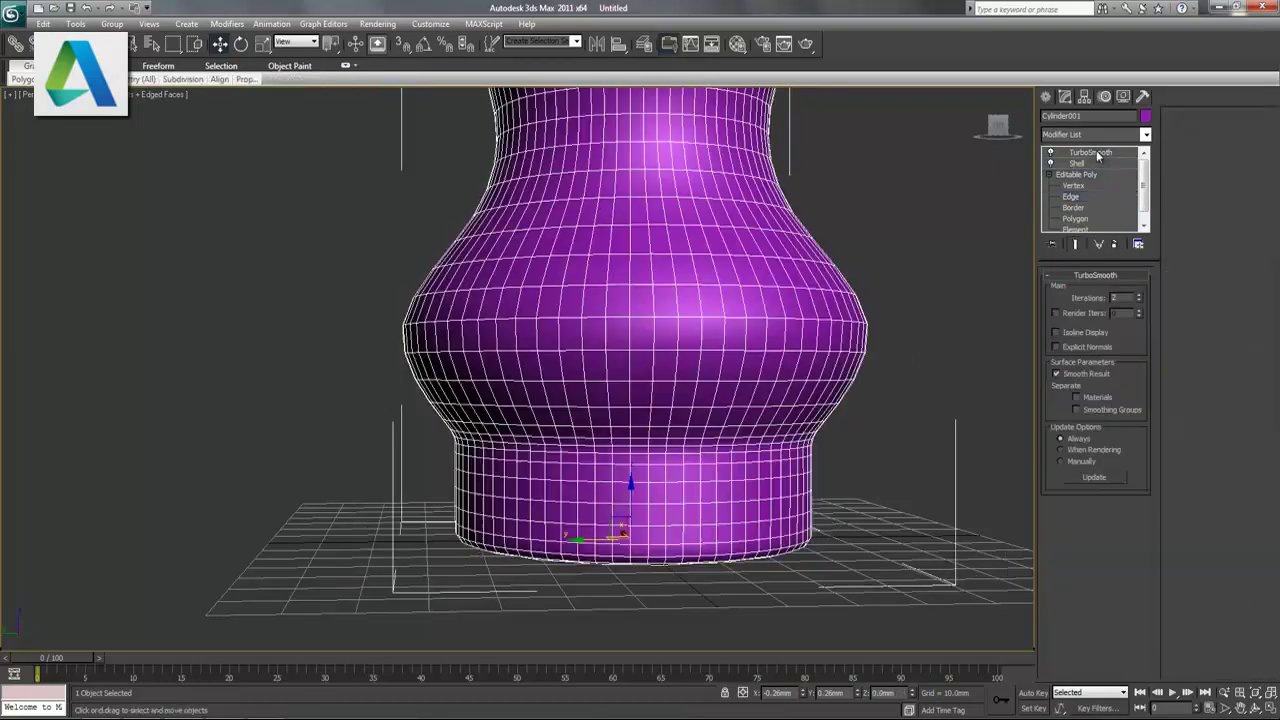
pyautogui.press('F4')
pyautogui.moveTo(786, 382)
pyautogui.keyDown('alt'); pyautogui.mouseDown(button='middle')
pyautogui.moveTo(620, 420)
pyautogui.moveTo(634, 354)
pyautogui.moveTo(788, 415)
pyautogui.moveTo(691, 466)
pyautogui.moveTo(700, 483)
pyautogui.moveTo(752, 262)
pyautogui.mouseUp(button='middle'); pyautogui.keyUp('alt')
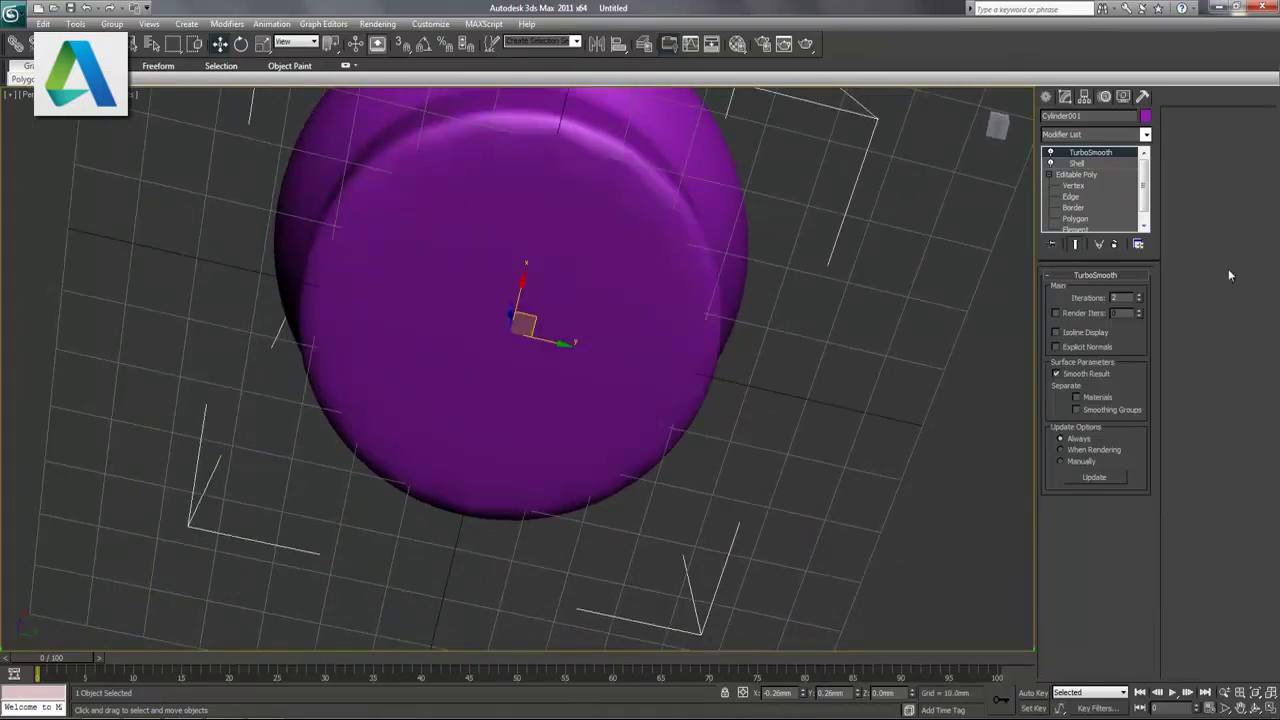
pyautogui.click(1090, 175)
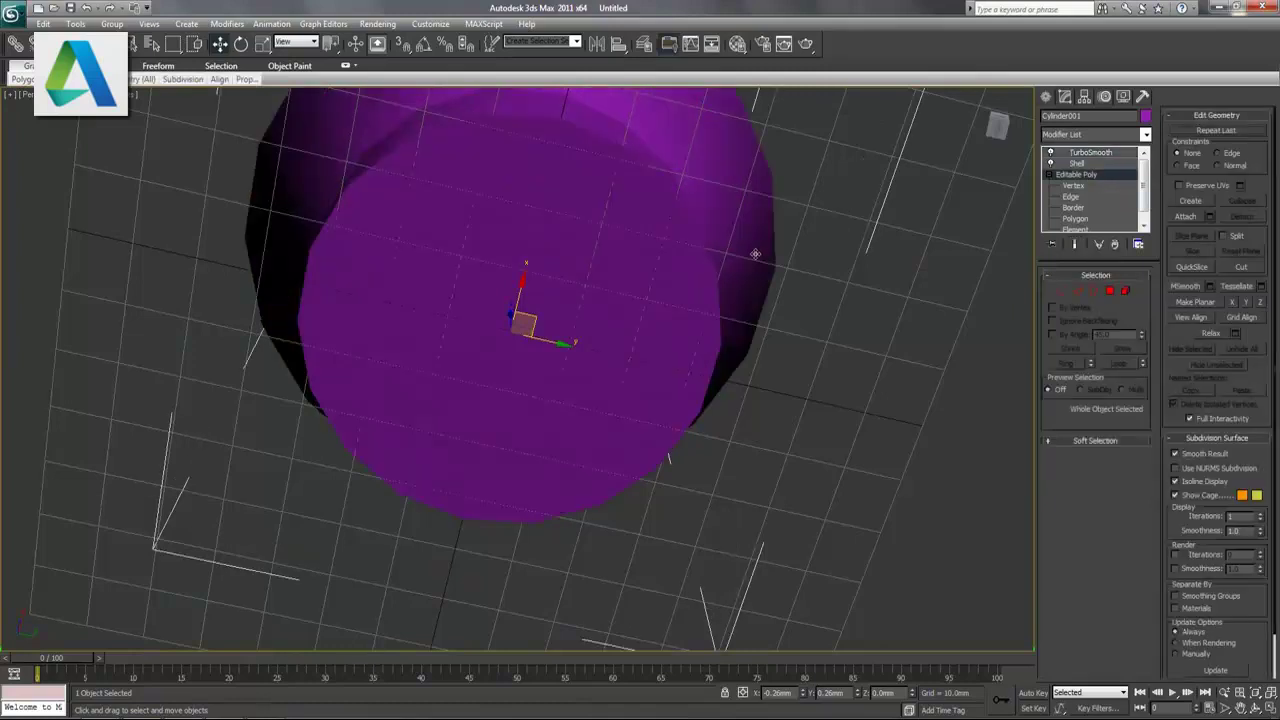
pyautogui.press('g')
pyautogui.press('F4')
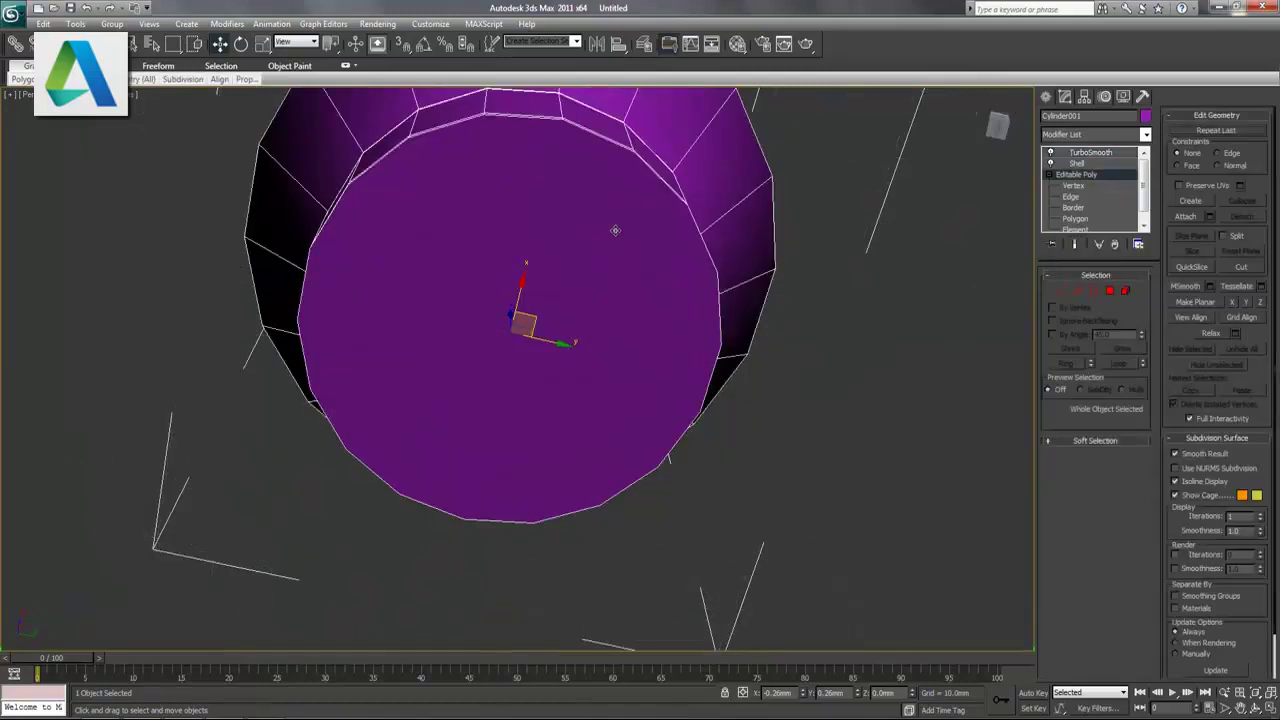
# - Inset the bottom cap repeatedly at 4.532 mm into concentric rings, then preview TurboSmooth
pyautogui.click(1109, 291)
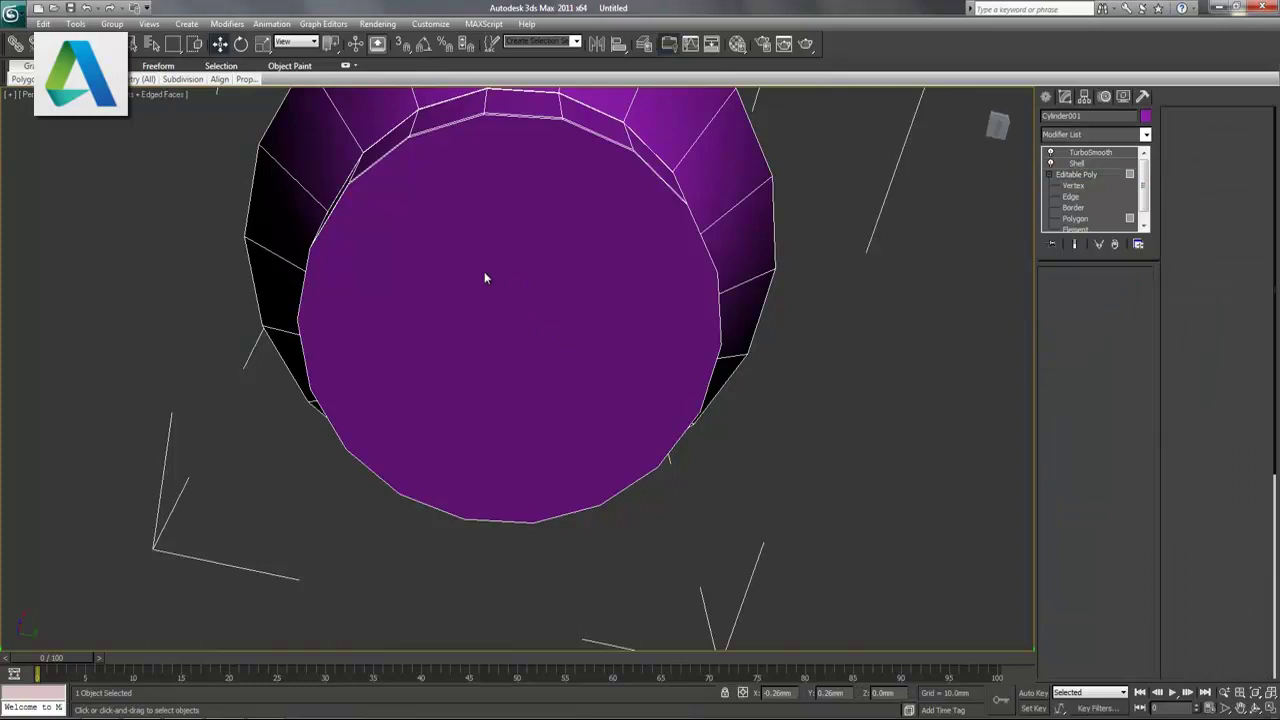
pyautogui.click(484, 271)
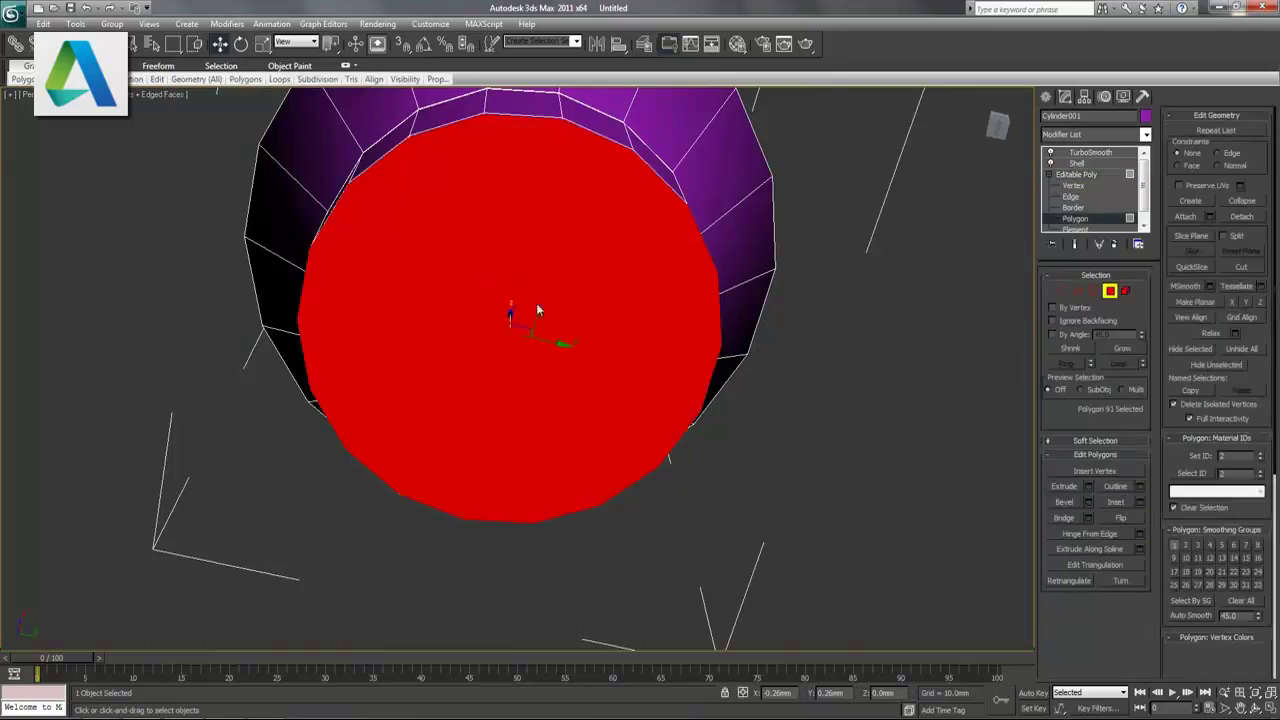
pyautogui.click(1140, 502)
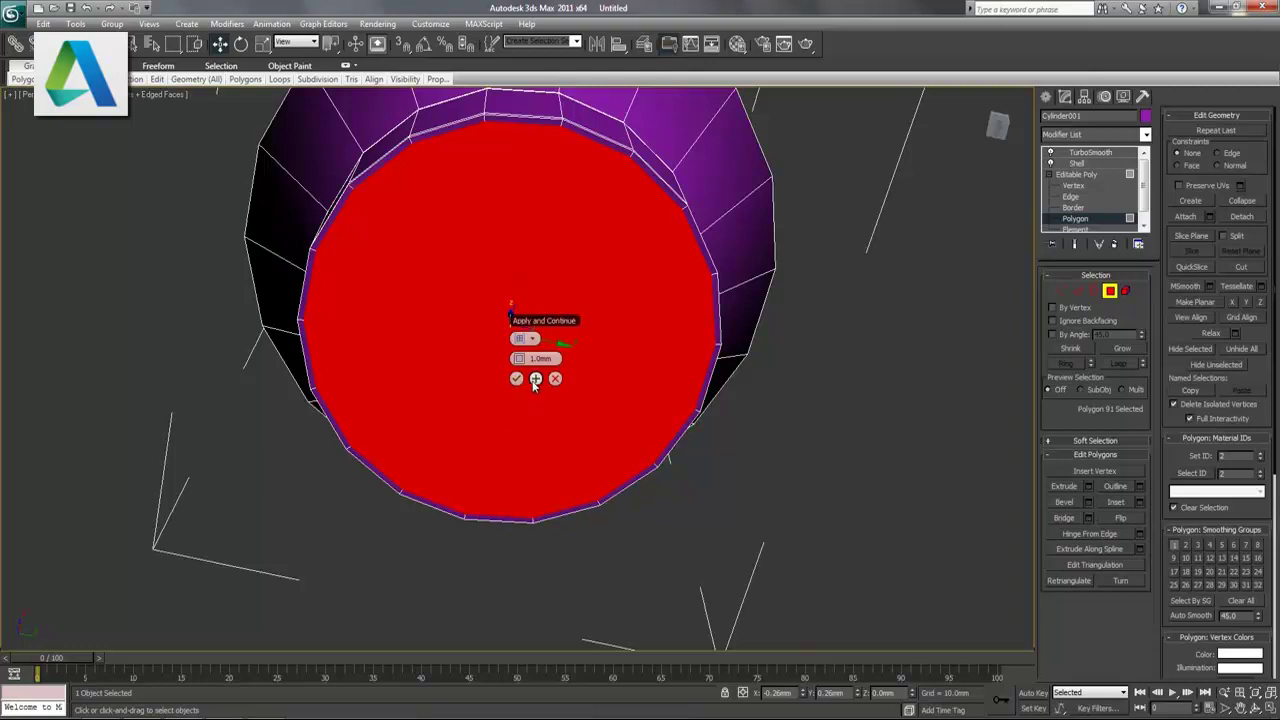
pyautogui.moveTo(518, 358); pyautogui.dragTo(518, 330)
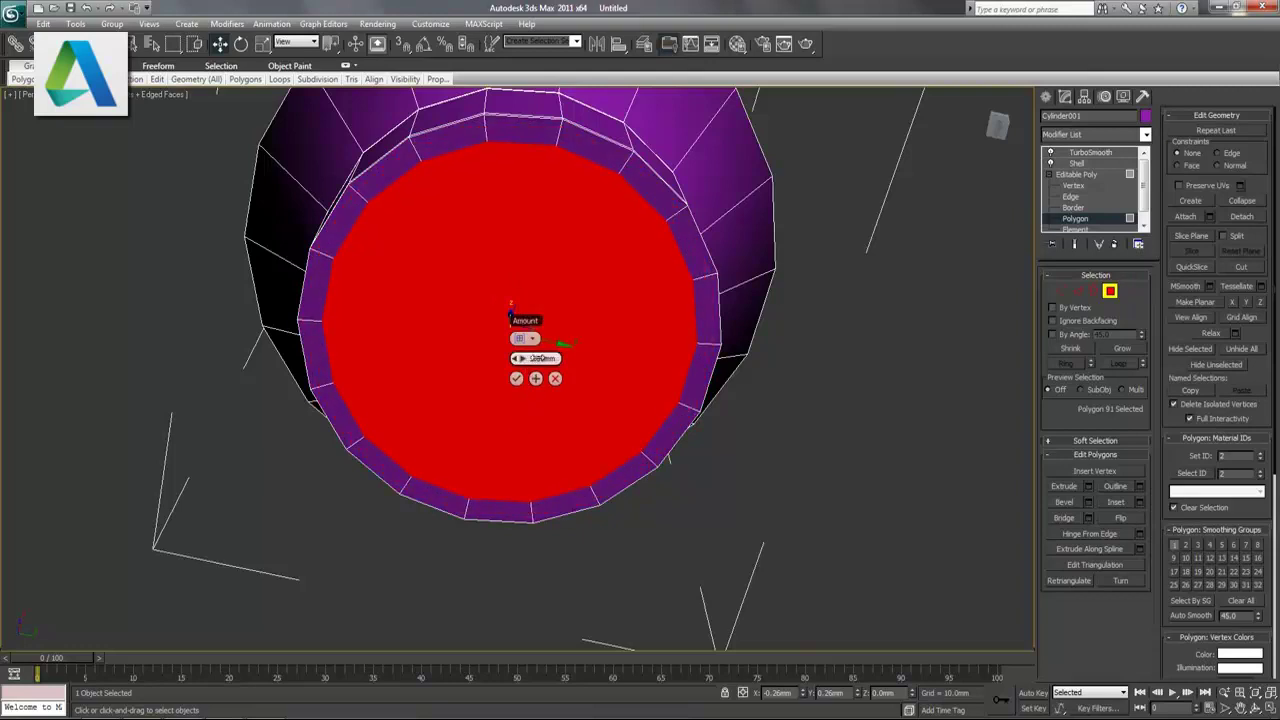
pyautogui.click(535, 379)
pyautogui.click(535, 379)
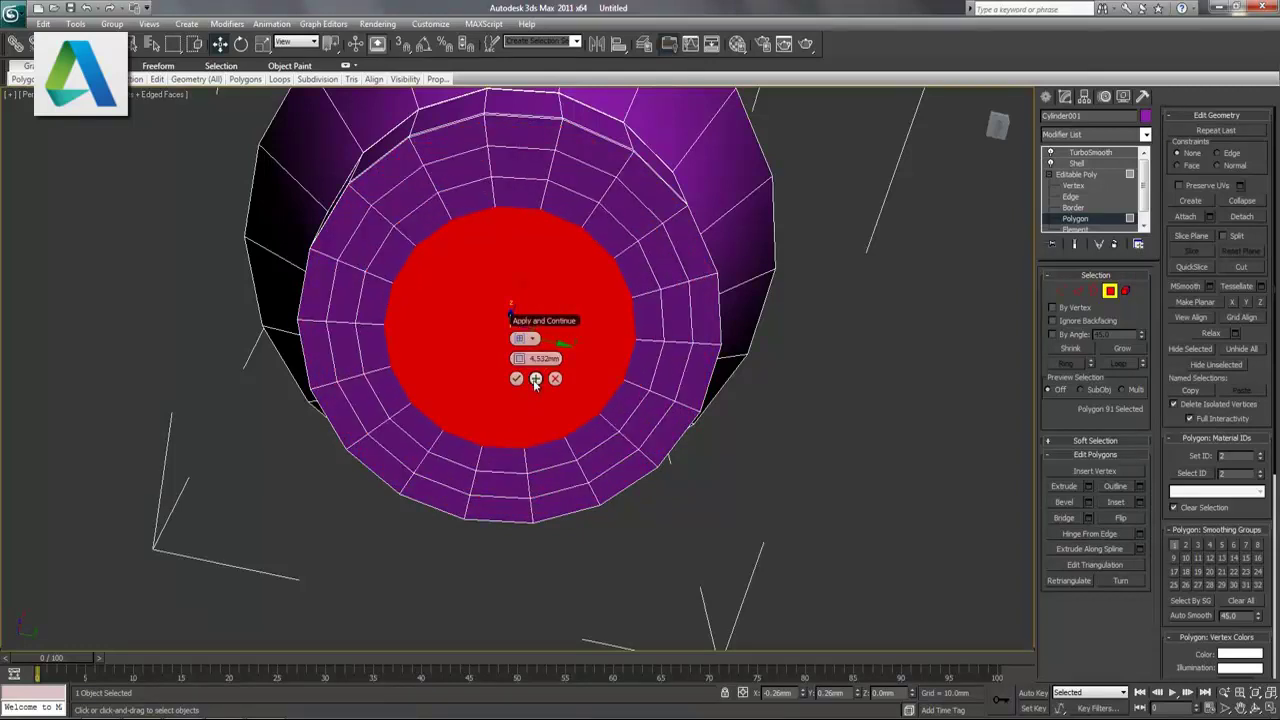
pyautogui.click(535, 379)
pyautogui.click(535, 379)
pyautogui.click(517, 379)
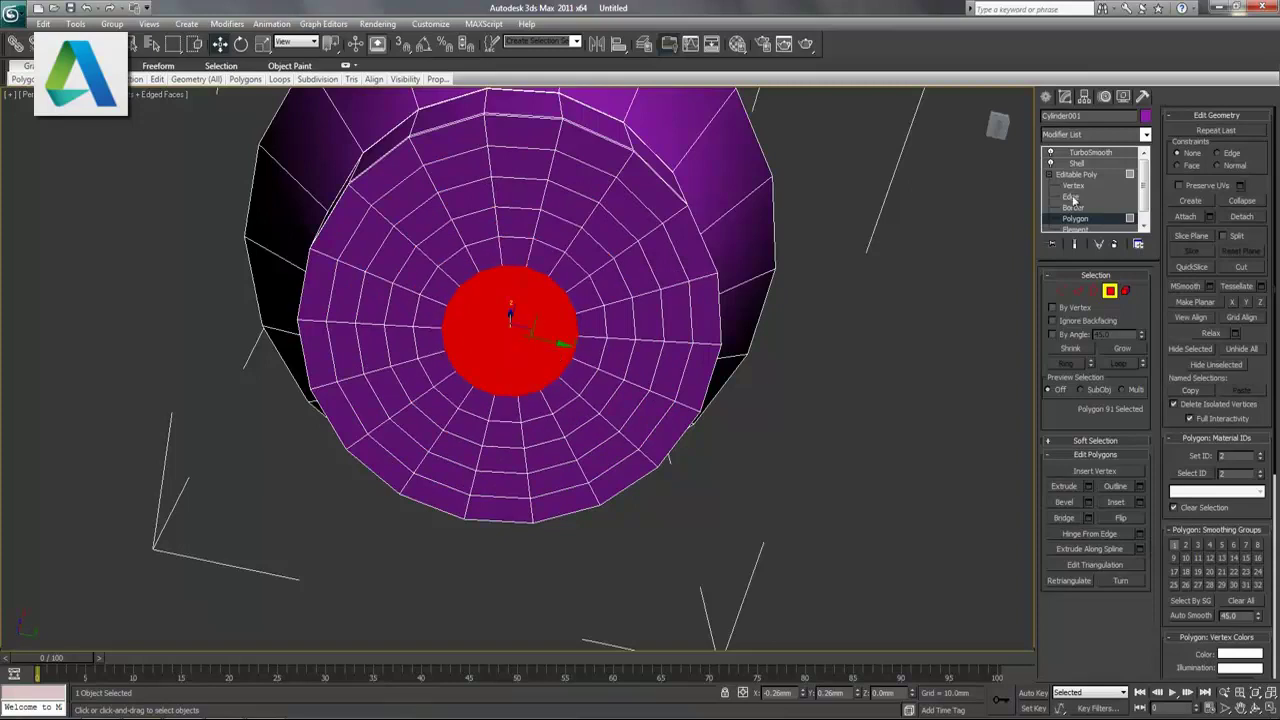
pyautogui.click(1070, 155)
# - Orbit and zoom around the smoothed vase to inspect its side profile
pyautogui.press('F4')
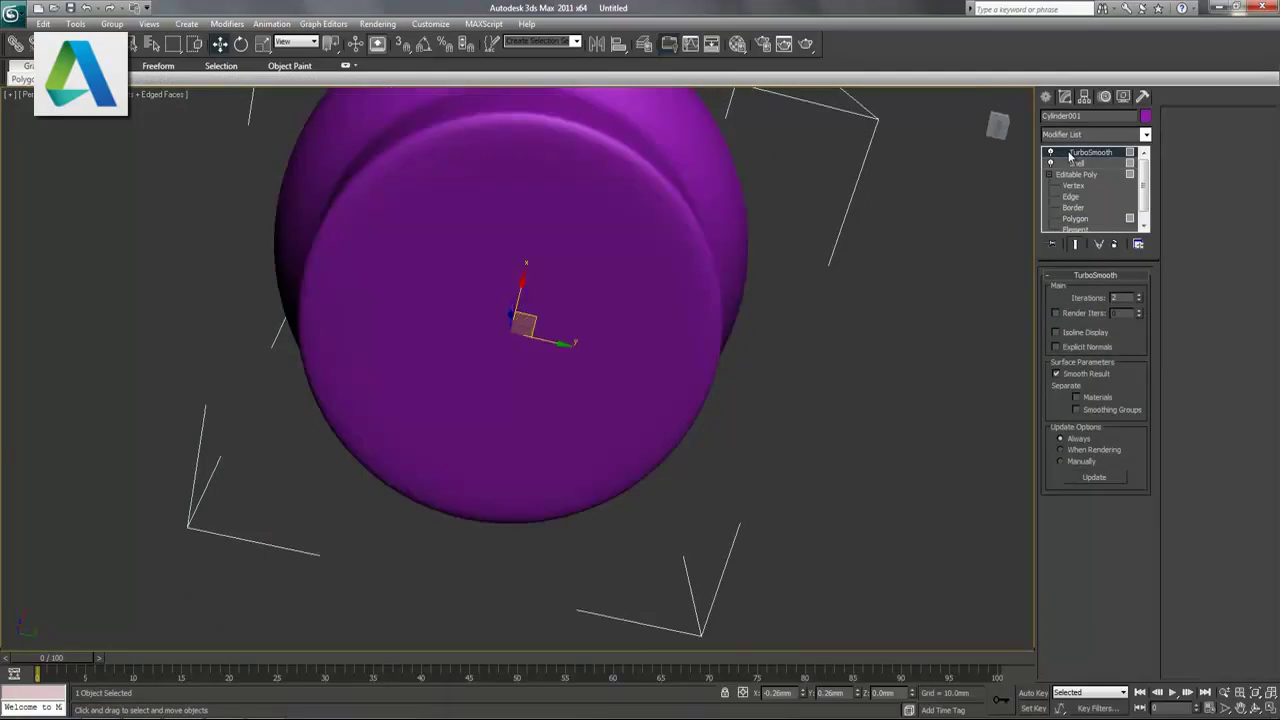
pyautogui.moveTo(714, 218)
pyautogui.keyDown('alt'); pyautogui.mouseDown(button='middle')
pyautogui.moveTo(687, 337)
pyautogui.moveTo(646, 300)
pyautogui.moveTo(651, 337)
pyautogui.moveTo(634, 349)
pyautogui.moveTo(591, 370)
pyautogui.moveTo(569, 349)
pyautogui.moveTo(623, 337)
pyautogui.moveTo(654, 454)
pyautogui.moveTo(700, 282)
pyautogui.mouseUp(button='middle'); pyautogui.keyUp('alt')
pyautogui.press('z')
pyautogui.moveTo(682, 397)
pyautogui.keyDown('alt'); pyautogui.mouseDown(button='middle')
pyautogui.moveTo(638, 400)
pyautogui.moveTo(598, 381)
pyautogui.mouseUp(button='middle'); pyautogui.keyUp('alt')
pyautogui.scroll(2, 596, 390)
pyautogui.scroll(4, 594, 395)
pyautogui.scroll(-5, 594, 391)
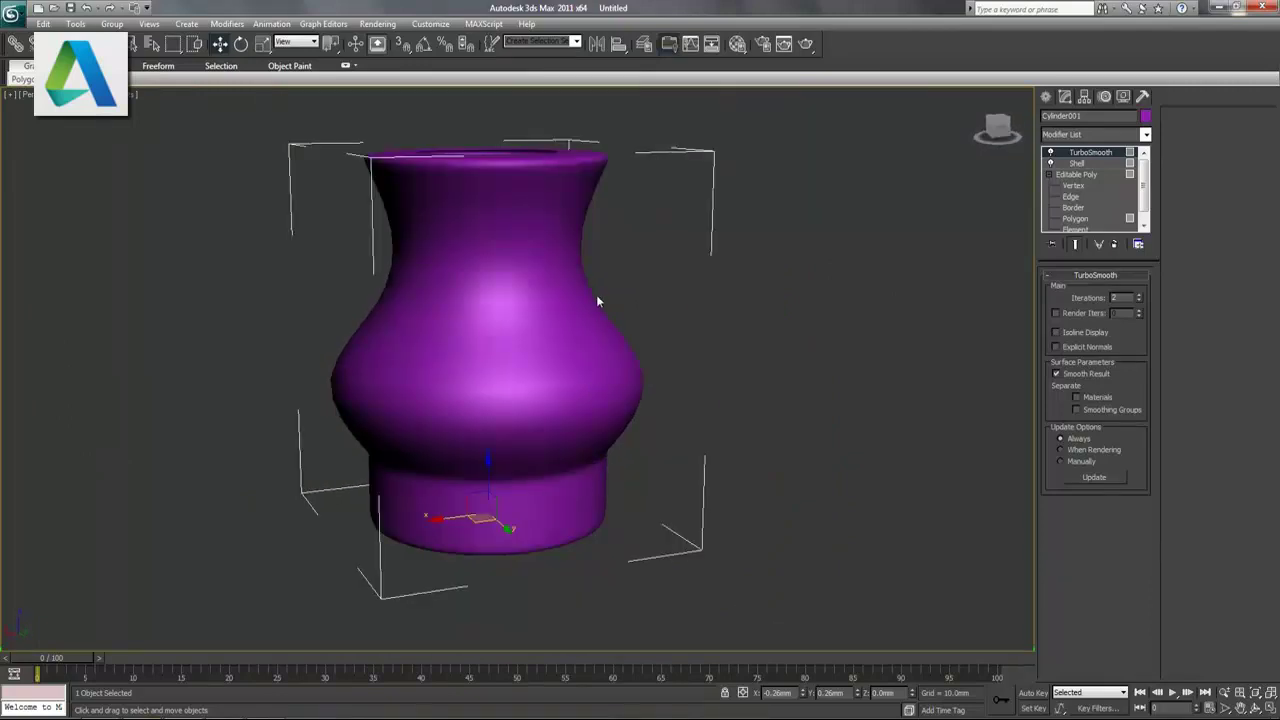
pyautogui.moveTo(594, 300); pyautogui.dragTo(600, 323, button='middle')
# - Return to the editable poly at Polygon level with edges shown, zoomed onto the top rim
pyautogui.click(1089, 176)
pyautogui.click(1075, 218)
pyautogui.press('F4')
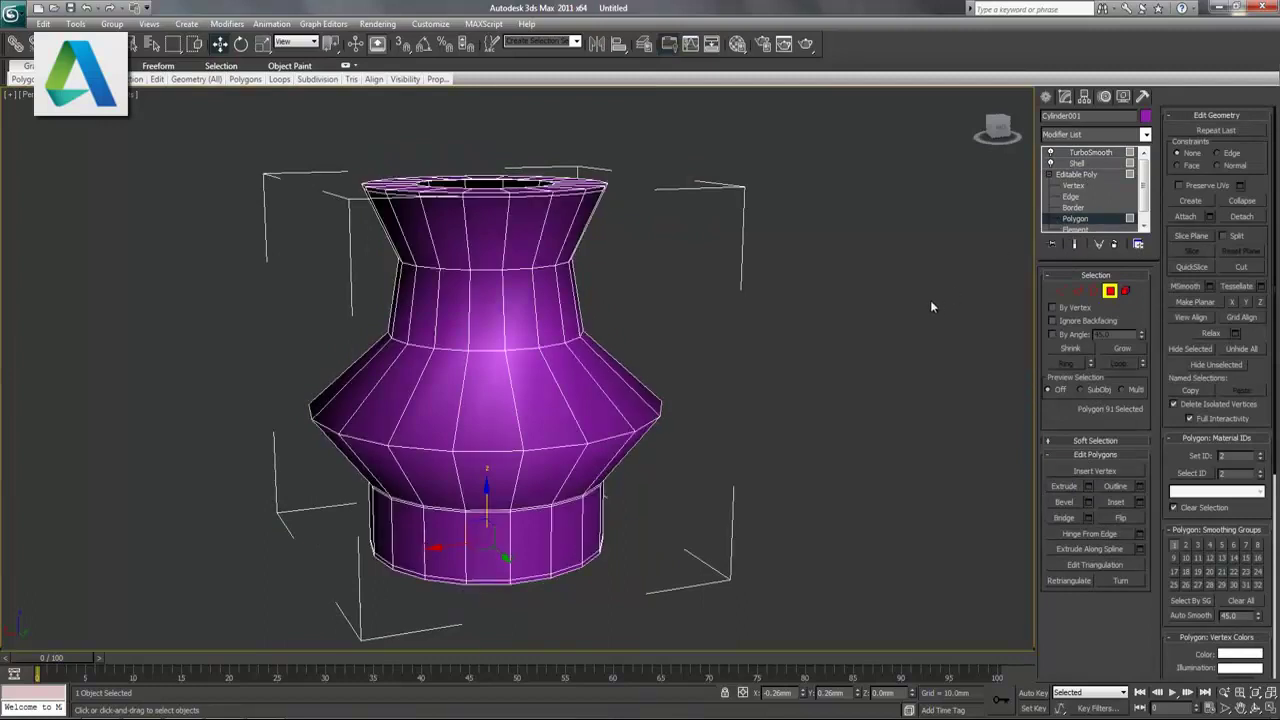
pyautogui.moveTo(800, 292)
pyautogui.keyDown('alt'); pyautogui.mouseDown(button='middle')
pyautogui.moveTo(762, 316)
pyautogui.moveTo(779, 309)
pyautogui.mouseUp(button='middle'); pyautogui.keyUp('alt')
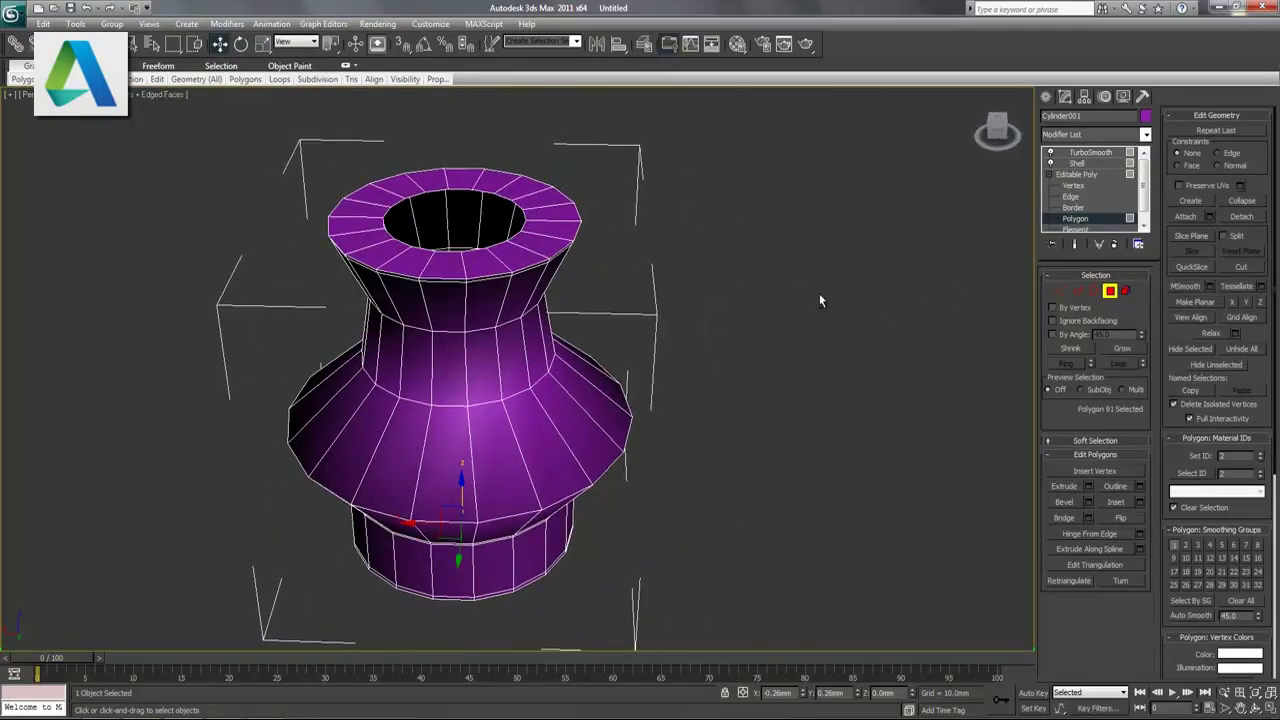
pyautogui.scroll(1, 610, 268)
pyautogui.scroll(1, 586, 263)
pyautogui.scroll(1, 585, 352)
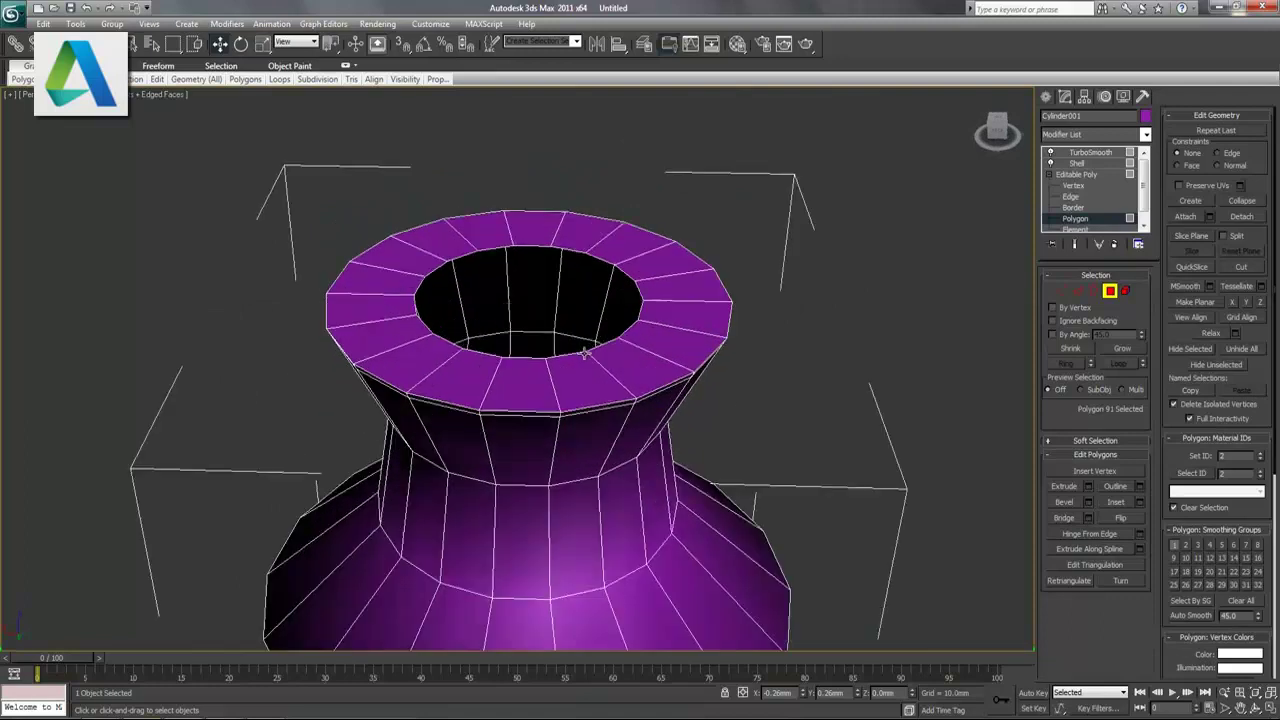
pyautogui.scroll(2, 585, 300)
# - Select all the polygons around the vase's top rim
pyautogui.click(534, 277)
pyautogui.keyDown('ctrl'); pyautogui.click(585, 284); pyautogui.keyUp('ctrl')
pyautogui.keyDown('ctrl'); pyautogui.click(622, 306); pyautogui.keyUp('ctrl')
pyautogui.keyDown('ctrl'); pyautogui.click(657, 333); pyautogui.keyUp('ctrl')
pyautogui.keyDown('ctrl'); pyautogui.click(673, 356); pyautogui.keyUp('ctrl')
pyautogui.keyDown('ctrl'); pyautogui.click(681, 398); pyautogui.keyUp('ctrl')
pyautogui.keyDown('ctrl'); pyautogui.click(662, 434); pyautogui.keyUp('ctrl')
pyautogui.keyDown('ctrl'); pyautogui.click(634, 465); pyautogui.keyUp('ctrl')
pyautogui.keyDown('ctrl'); pyautogui.click(597, 482); pyautogui.keyUp('ctrl')
pyautogui.keyDown('ctrl'); pyautogui.click(541, 494); pyautogui.keyUp('ctrl')
pyautogui.keyDown('ctrl'); pyautogui.click(498, 490); pyautogui.keyUp('ctrl')
pyautogui.keyDown('ctrl'); pyautogui.click(435, 485); pyautogui.keyUp('ctrl')
pyautogui.keyDown('ctrl'); pyautogui.click(432, 483); pyautogui.keyUp('ctrl')
pyautogui.keyDown('ctrl'); pyautogui.click(368, 432); pyautogui.keyUp('ctrl')
pyautogui.keyDown('ctrl'); pyautogui.click(363, 401); pyautogui.keyUp('ctrl')
pyautogui.keyDown('ctrl'); pyautogui.click(375, 343); pyautogui.keyUp('ctrl')
pyautogui.keyDown('ctrl'); pyautogui.click(385, 327); pyautogui.keyUp('ctrl')
pyautogui.keyDown('ctrl'); pyautogui.click(435, 276); pyautogui.keyUp('ctrl')
pyautogui.keyDown('ctrl'); pyautogui.click(471, 270); pyautogui.keyUp('ctrl')
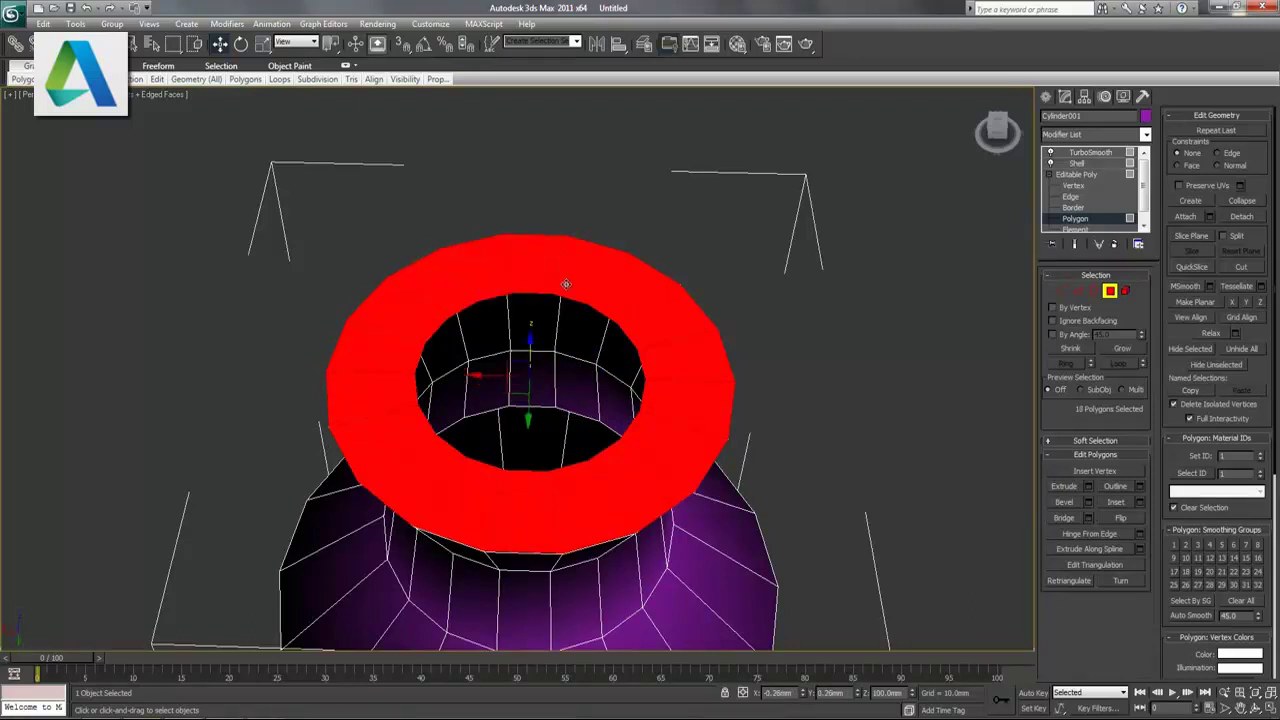
# - Scale the rim polygon ring outward past the neck
pyautogui.click(263, 43)
pyautogui.moveTo(536, 381); pyautogui.dragTo(524, 386)
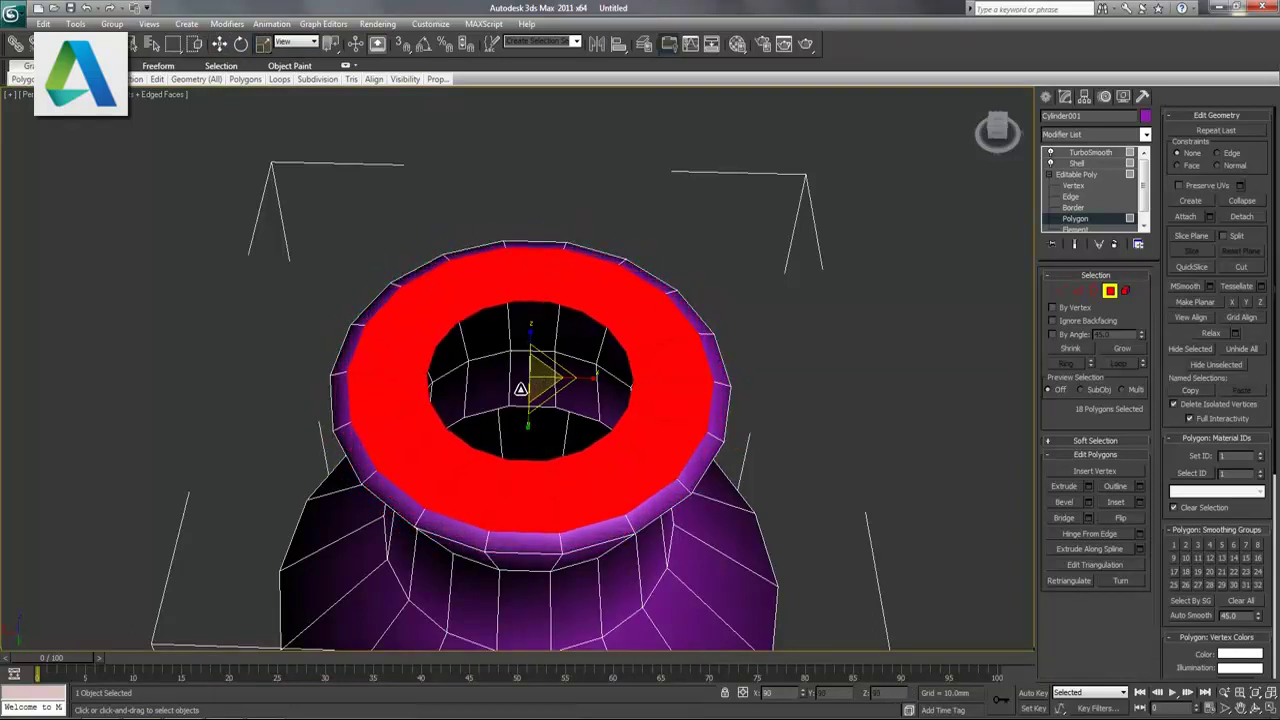
pyautogui.moveTo(524, 386); pyautogui.dragTo(860, 376)
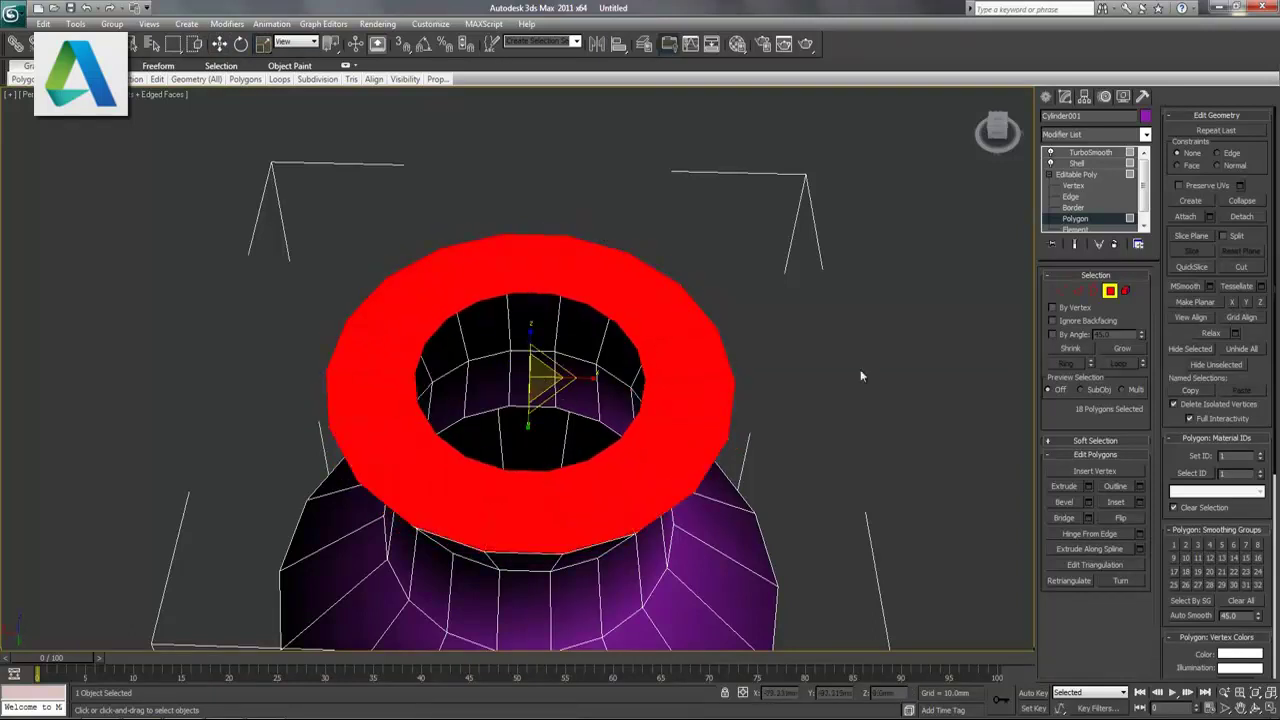
# - Select the inner rim edge loop and scale it outward to widen the opening
pyautogui.click(1077, 290)
pyautogui.click(538, 293)
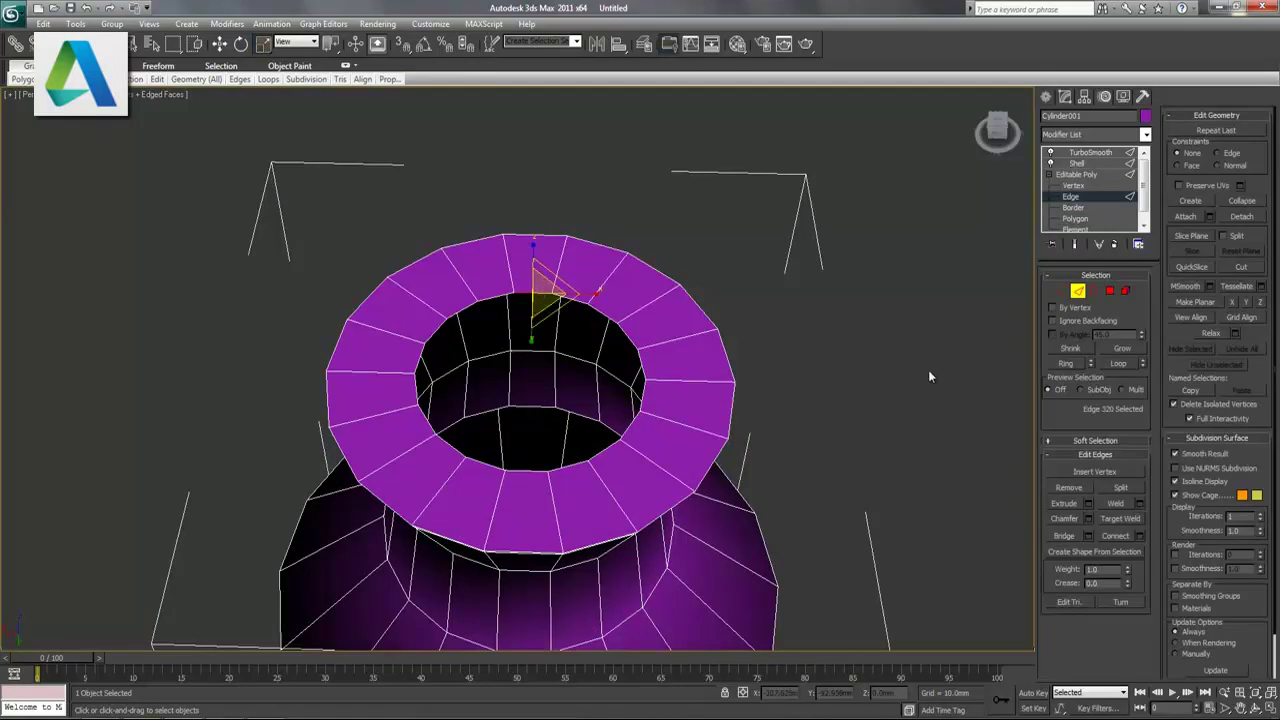
pyautogui.click(1115, 365)
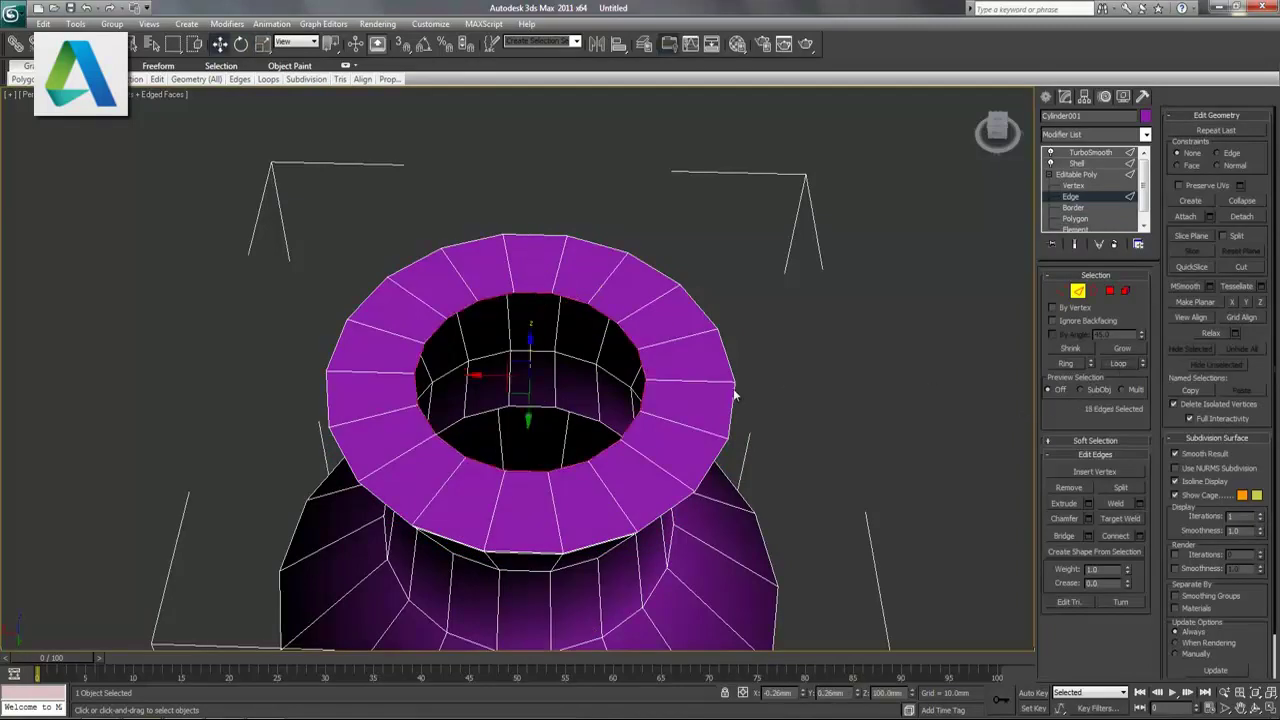
pyautogui.click(263, 43)
pyautogui.moveTo(534, 382); pyautogui.dragTo(595, 342)
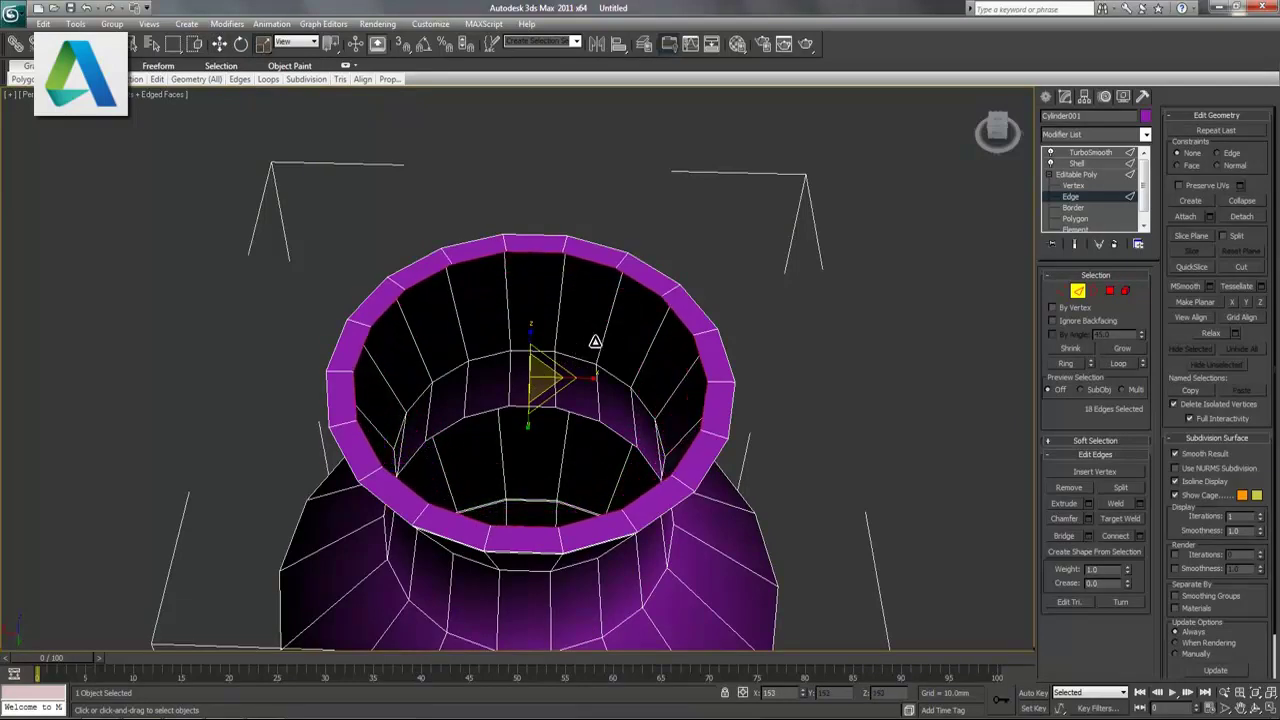
# - Exit edge level and preview the smoothed vase from the side without wireframe
pyautogui.click(1078, 291)
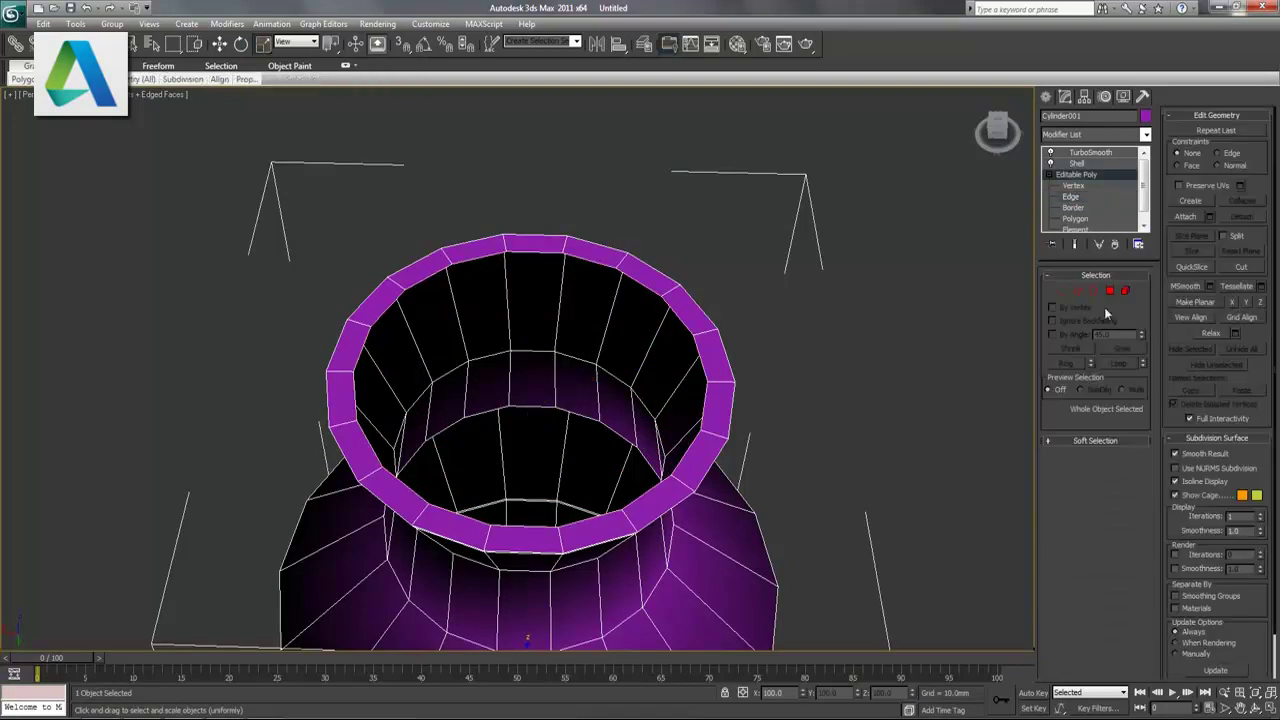
pyautogui.click(1087, 153)
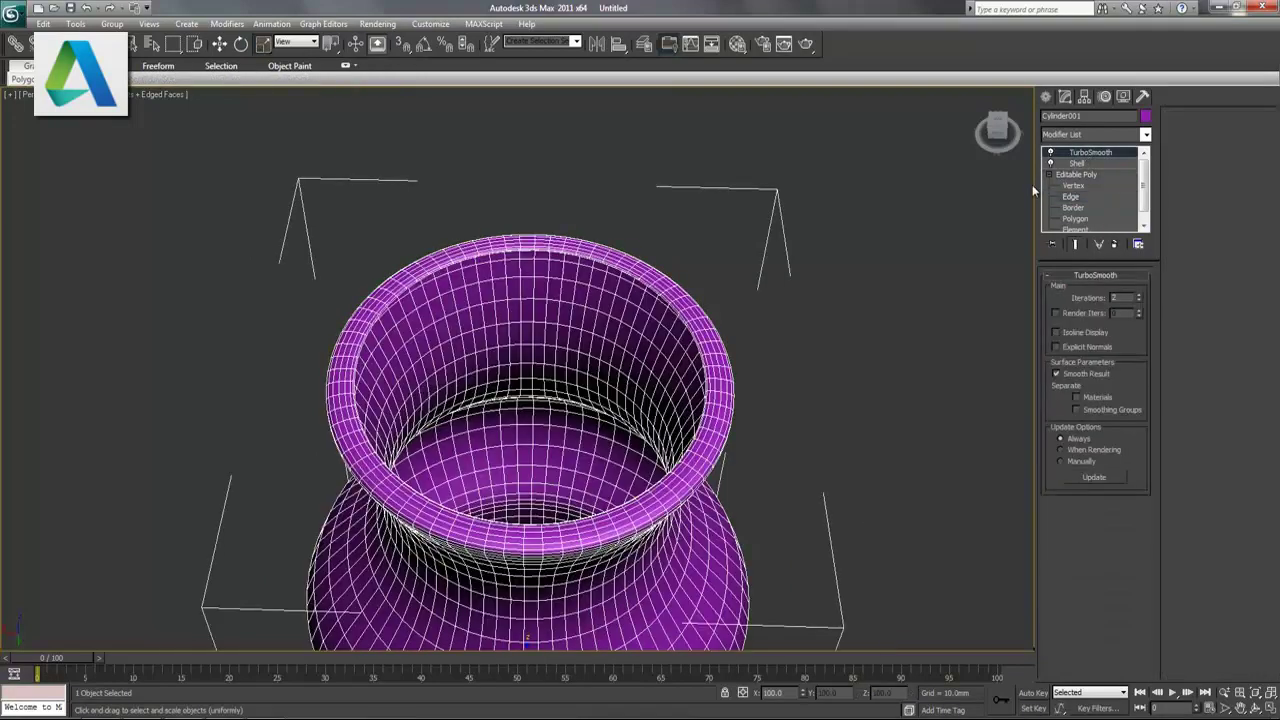
pyautogui.press('F4')
pyautogui.moveTo(742, 363)
pyautogui.keyDown('alt'); pyautogui.mouseDown(button='middle')
pyautogui.moveTo(764, 375)
pyautogui.moveTo(768, 360)
pyautogui.moveTo(750, 459)
pyautogui.moveTo(766, 337)
pyautogui.moveTo(771, 420)
pyautogui.moveTo(760, 423)
pyautogui.mouseUp(button='middle'); pyautogui.keyUp('alt')
pyautogui.press('w')
# - Return to the editable poly at Polygon level with wireframe edges shown
pyautogui.click(1098, 175)
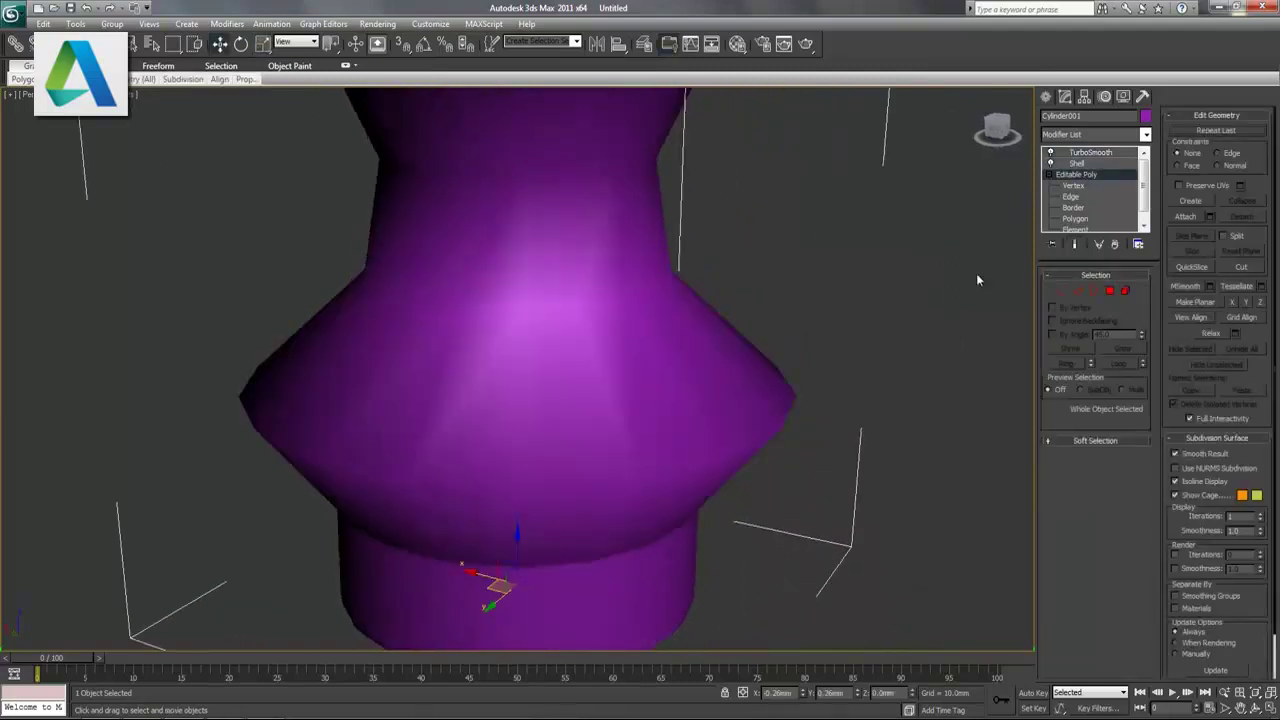
pyautogui.press('F4')
pyautogui.moveTo(818, 297)
pyautogui.keyDown('alt'); pyautogui.mouseDown(button='middle')
pyautogui.moveTo(883, 309)
pyautogui.moveTo(839, 311)
pyautogui.mouseUp(button='middle'); pyautogui.keyUp('alt')
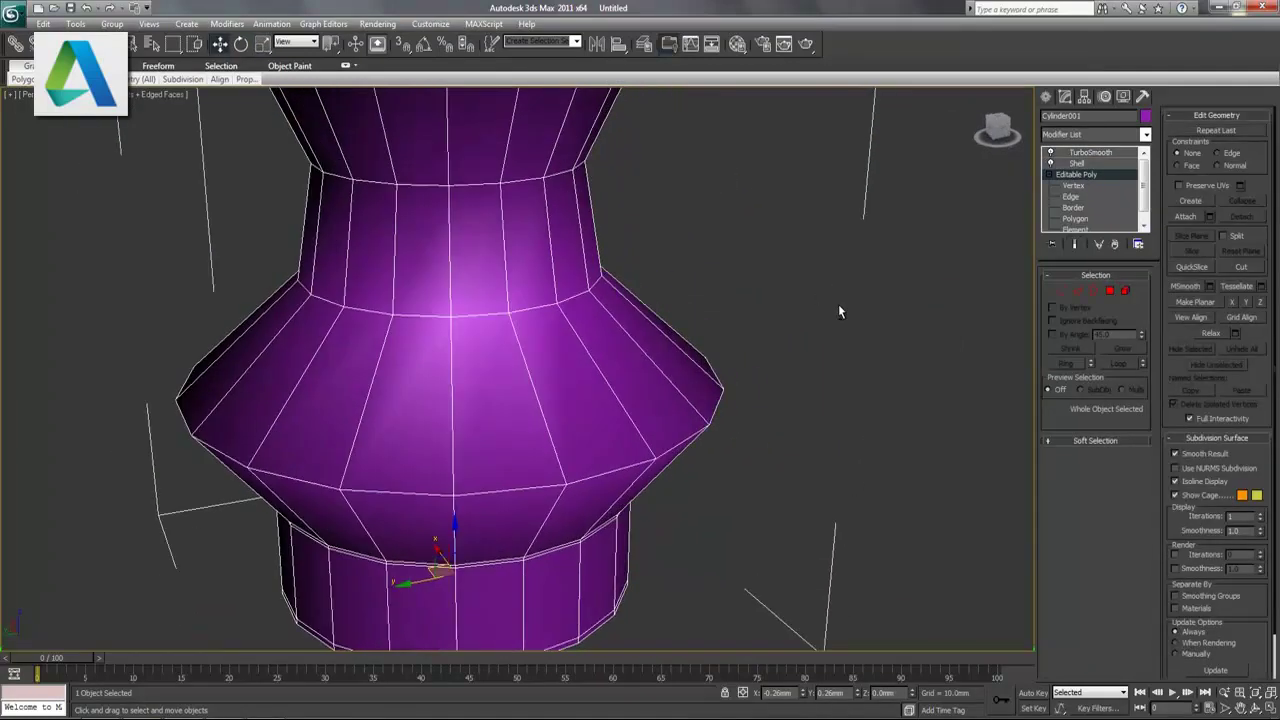
pyautogui.click(1109, 291)
pyautogui.scroll(-2, 777, 289)
pyautogui.scroll(-2, 780, 290)
# - Select a vertical strip of four side polygons for the handle
pyautogui.click(818, 310)
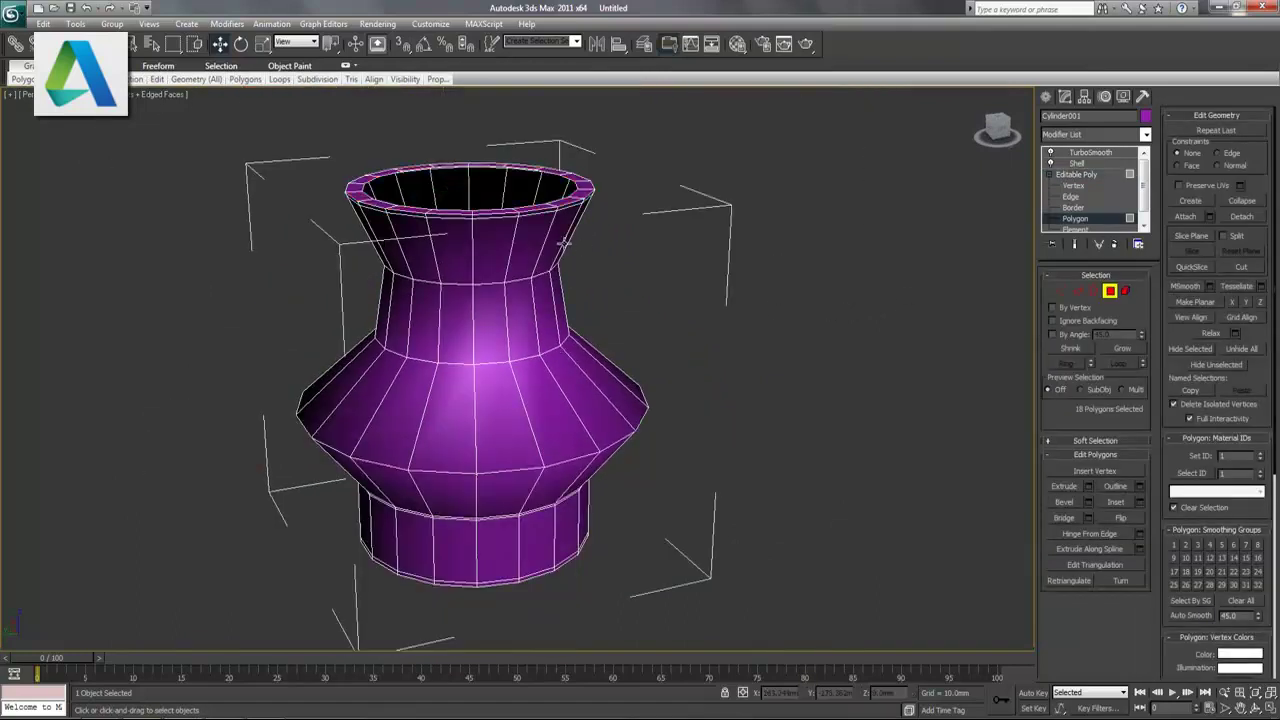
pyautogui.click(529, 235)
pyautogui.keyDown('ctrl'); pyautogui.click(522, 305); pyautogui.keyUp('ctrl')
pyautogui.keyDown('ctrl'); pyautogui.click(536, 376); pyautogui.keyUp('ctrl')
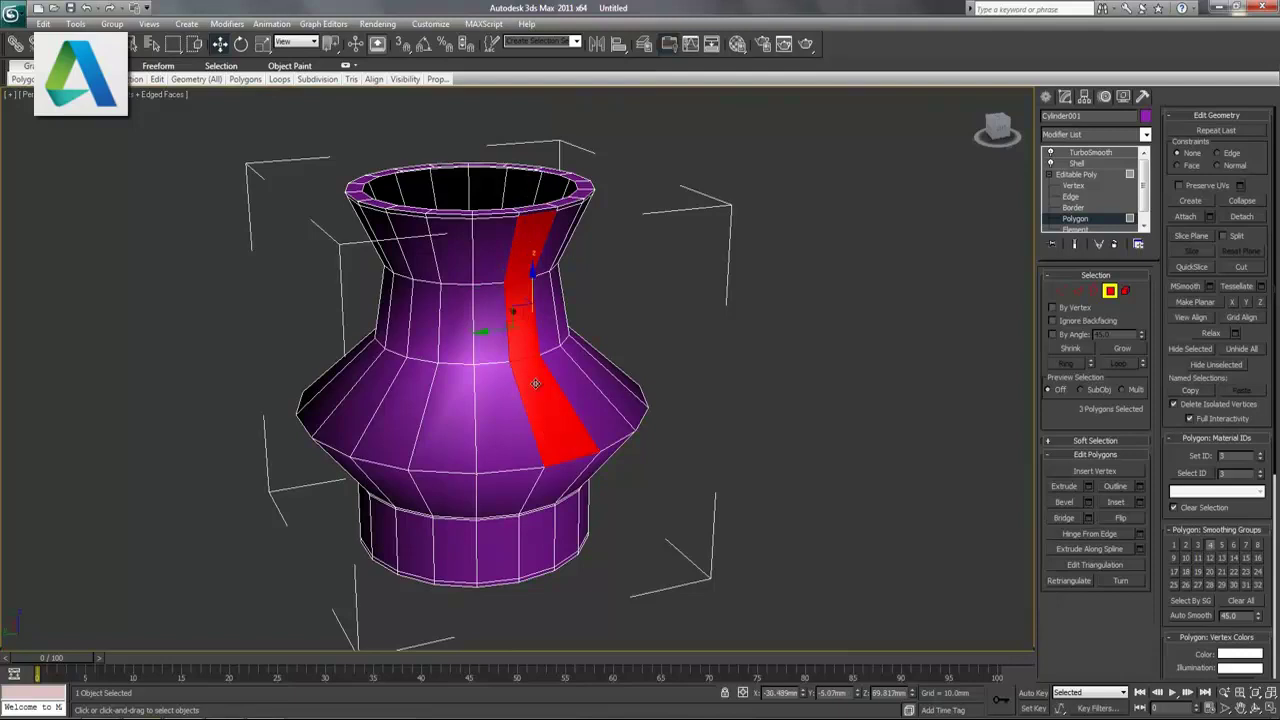
pyautogui.keyDown('ctrl'); pyautogui.click(553, 489); pyautogui.keyUp('ctrl')
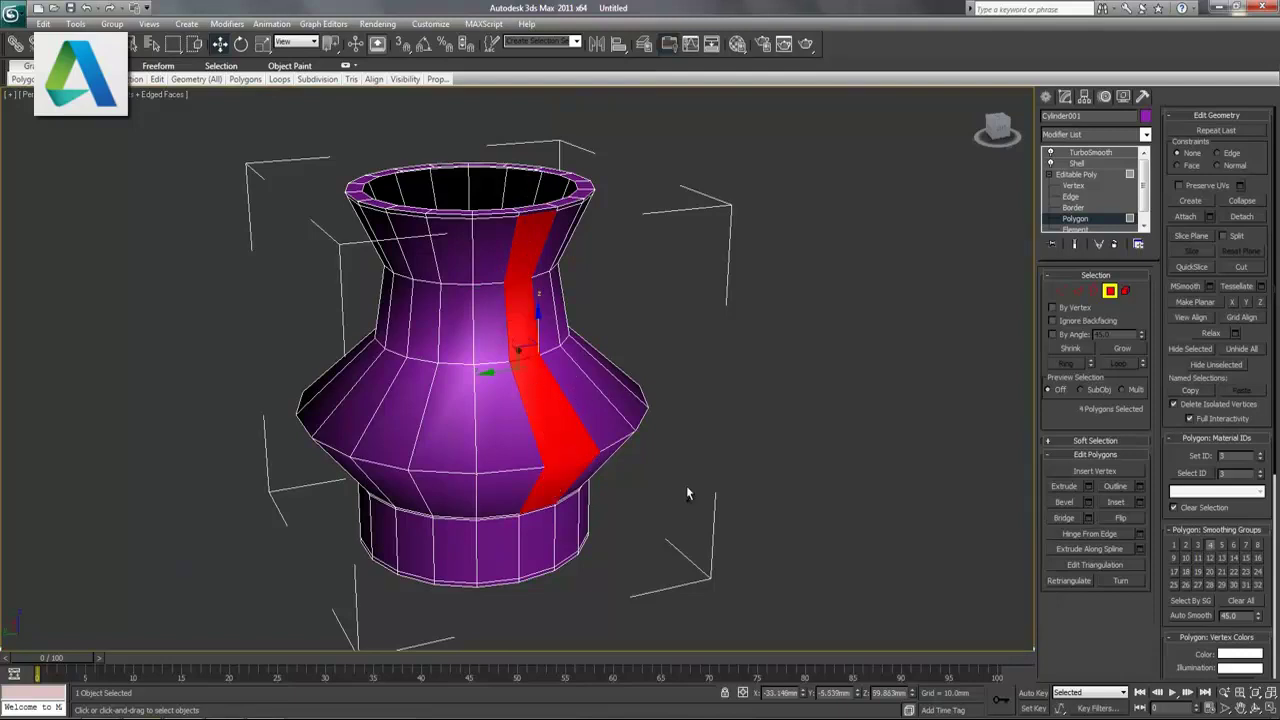
# - Extrude the four-polygon strip outward by 11.514 mm
pyautogui.click(1088, 487)
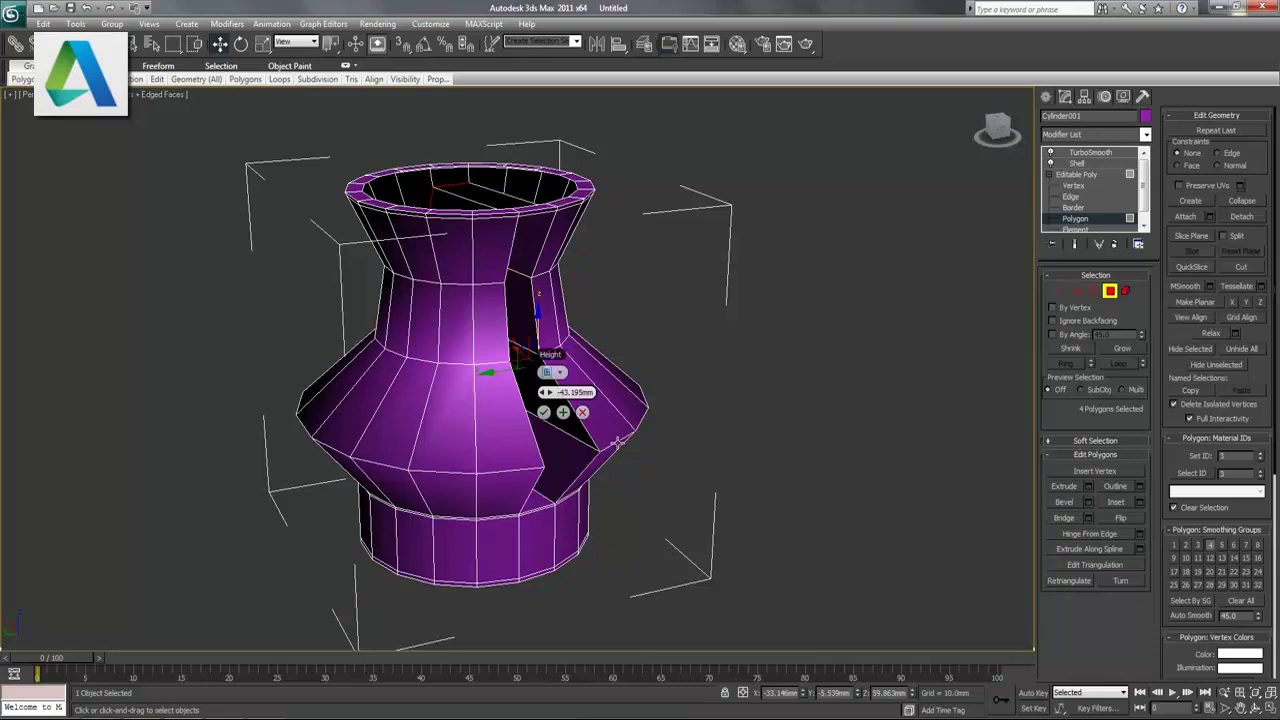
pyautogui.press('BackSpace')
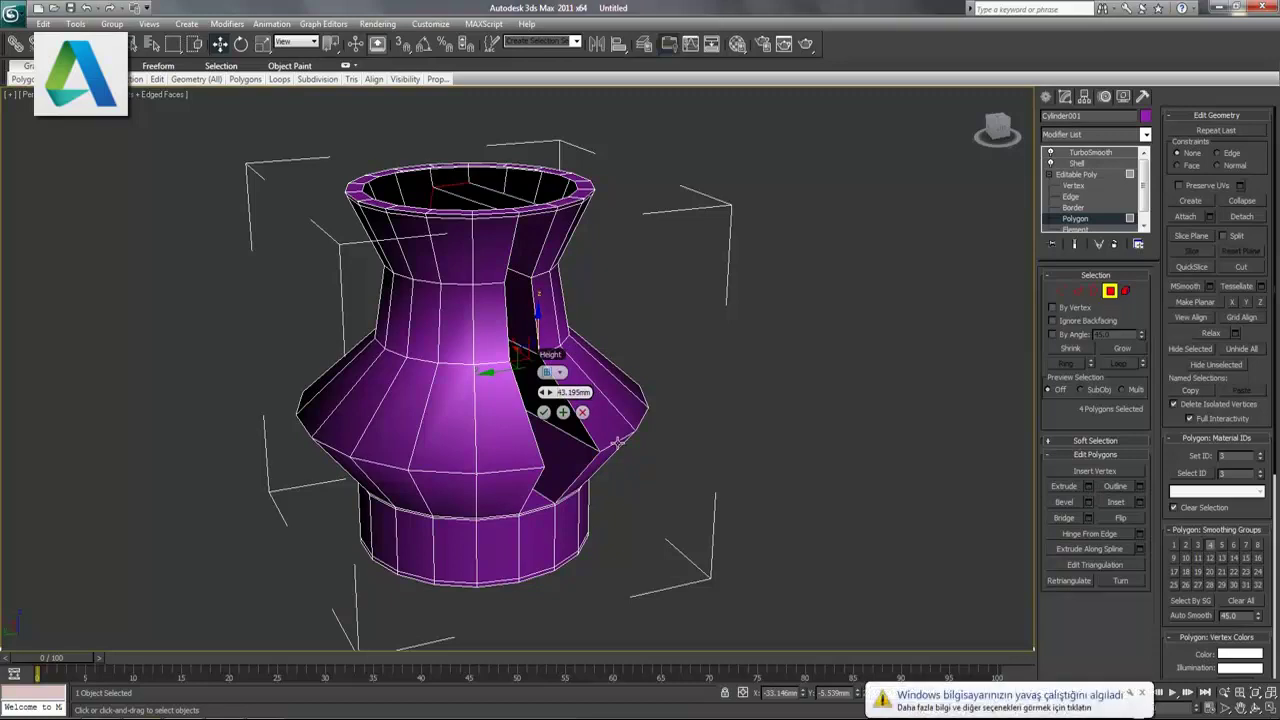
pyautogui.press('Return')
pyautogui.moveTo(547, 392)
pyautogui.mouseDown()
pyautogui.moveTo(476, 416)
pyautogui.moveTo(476, 472)
pyautogui.mouseUp()
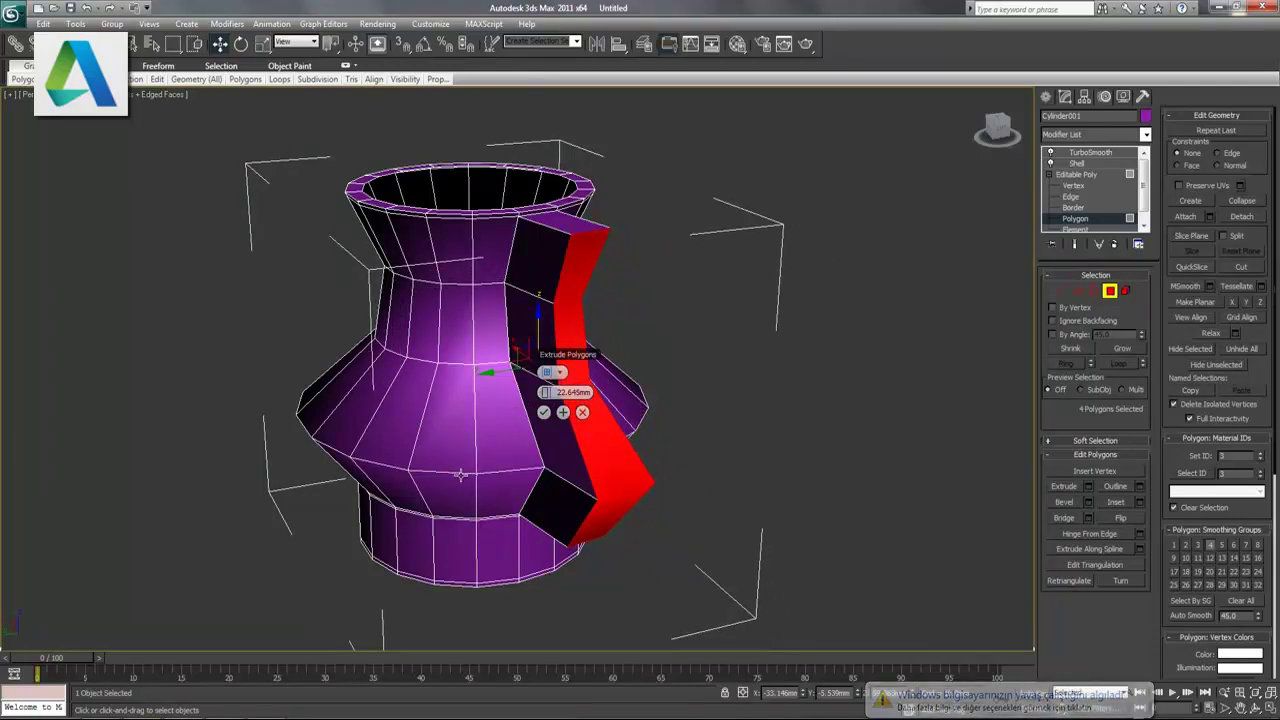
pyautogui.keyDown('alt'); pyautogui.moveTo(475, 472); pyautogui.dragTo(482, 471, button='middle'); pyautogui.keyUp('alt')
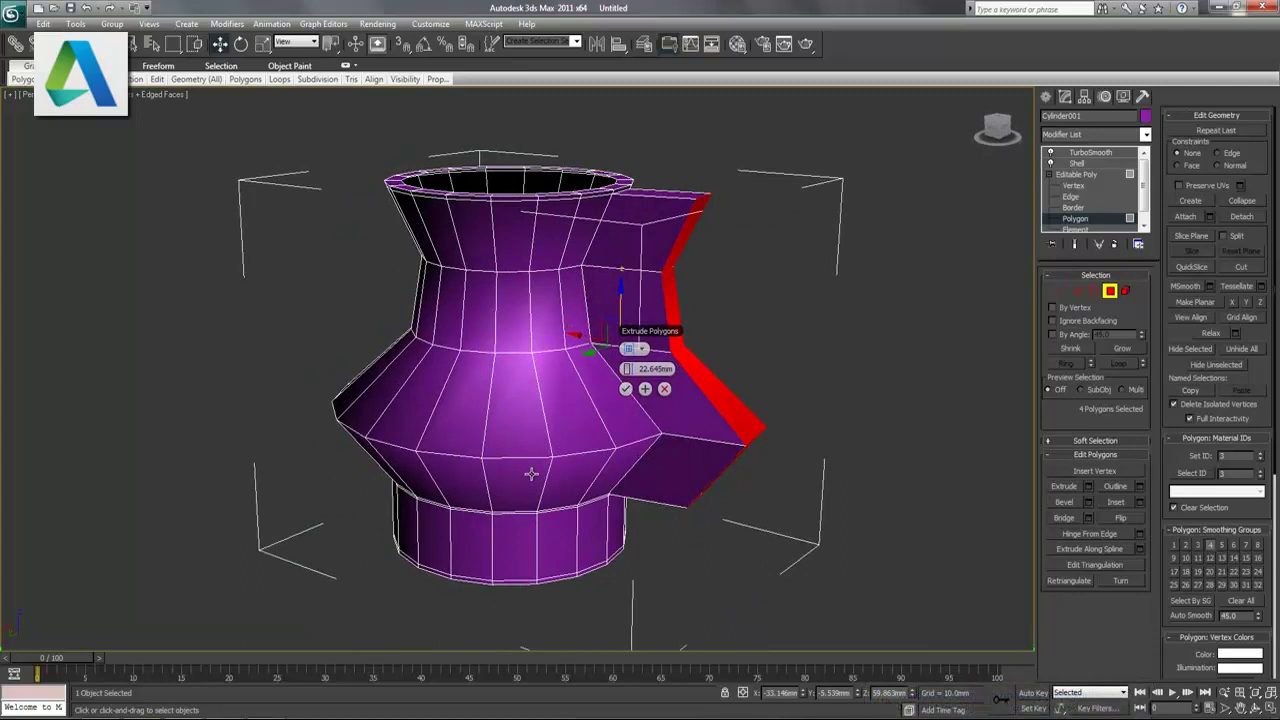
pyautogui.scroll(2, 482, 471)
pyautogui.scroll(1, 551, 460)
pyautogui.scroll(1, 560, 460)
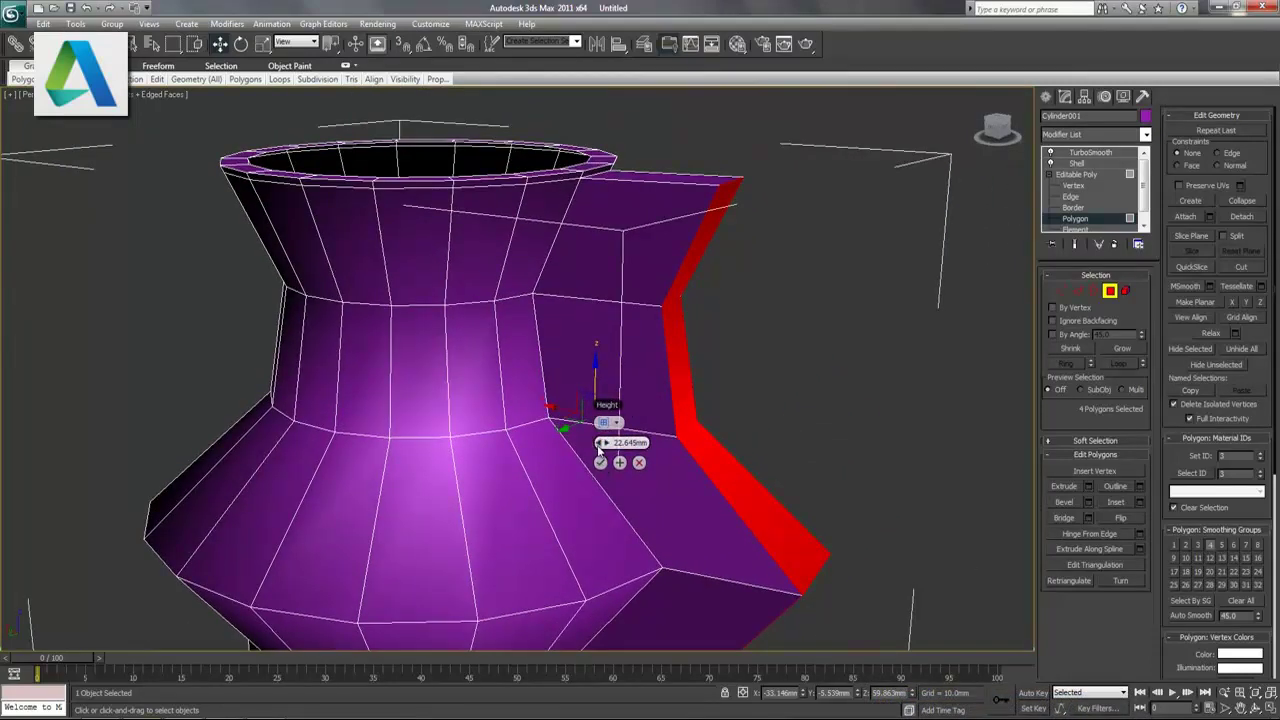
pyautogui.moveTo(600, 442); pyautogui.dragTo(532, 452)
pyautogui.moveTo(480, 534)
pyautogui.mouseDown(button='middle')
pyautogui.moveTo(491, 451)
pyautogui.moveTo(478, 510)
pyautogui.mouseUp(button='middle')
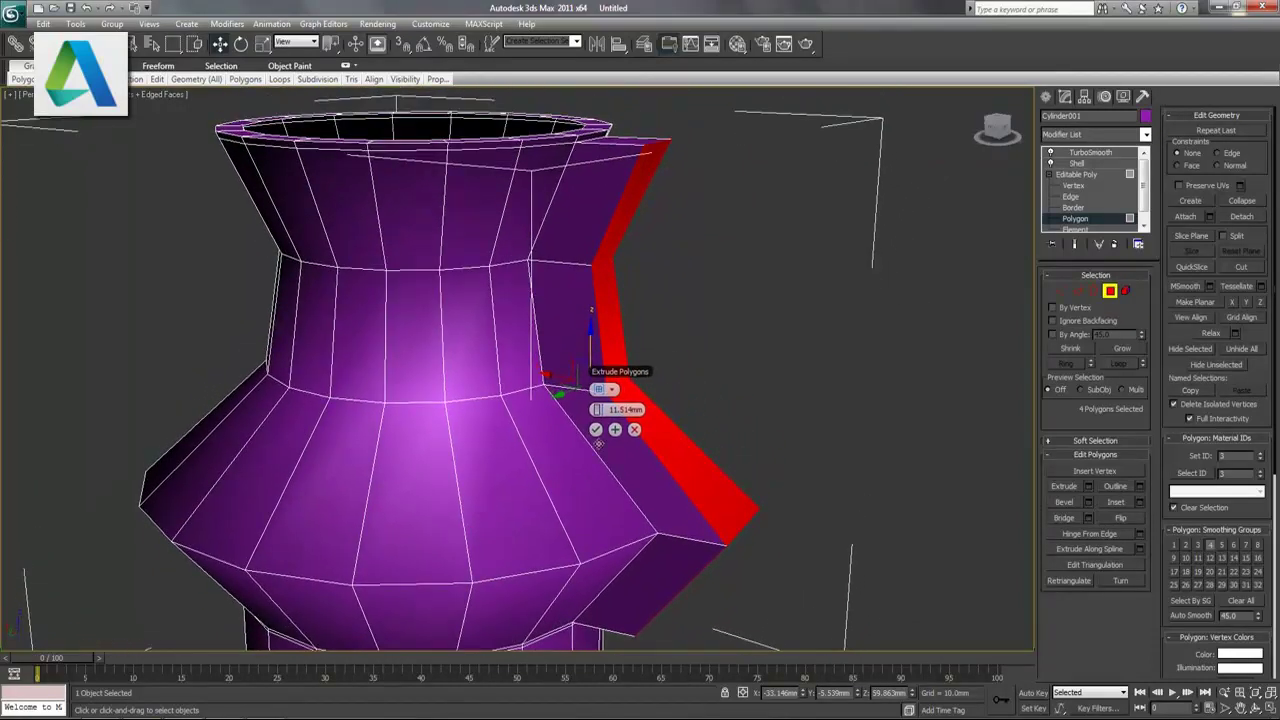
pyautogui.click(595, 429)
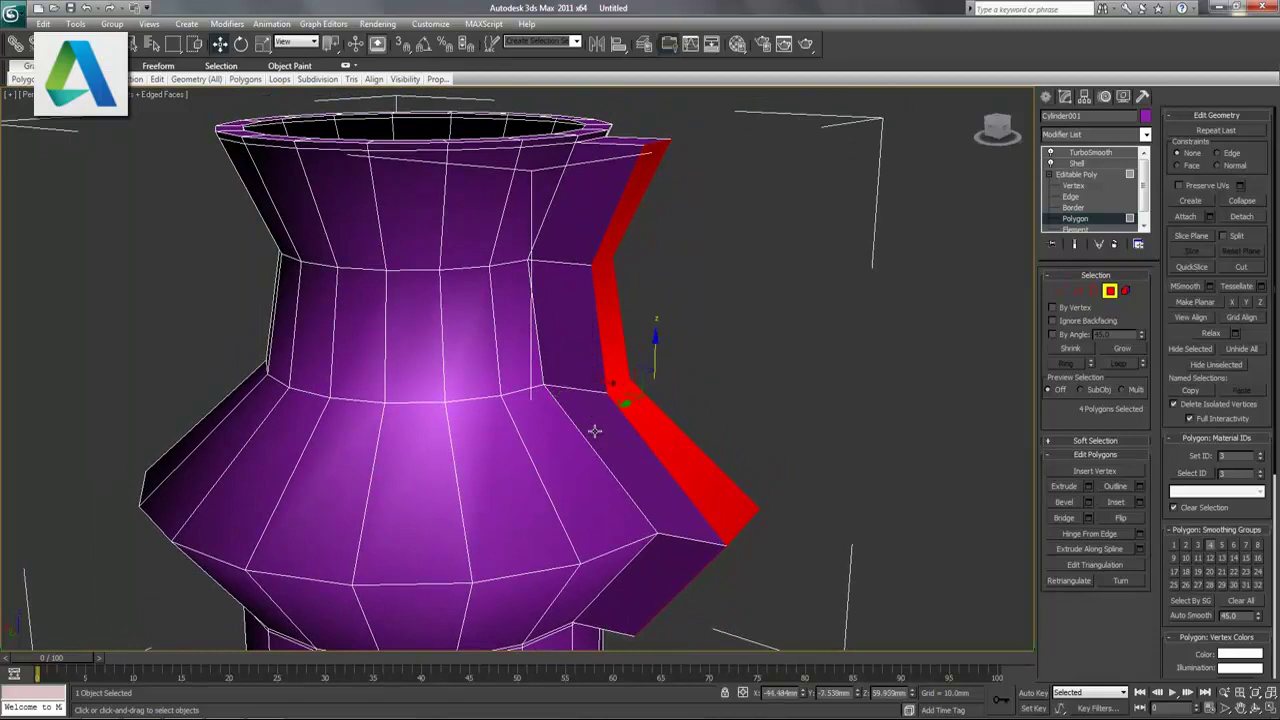
# - Preview the smoothed vase with its new raised strip, toggling edged faces
pyautogui.click(1100, 157)
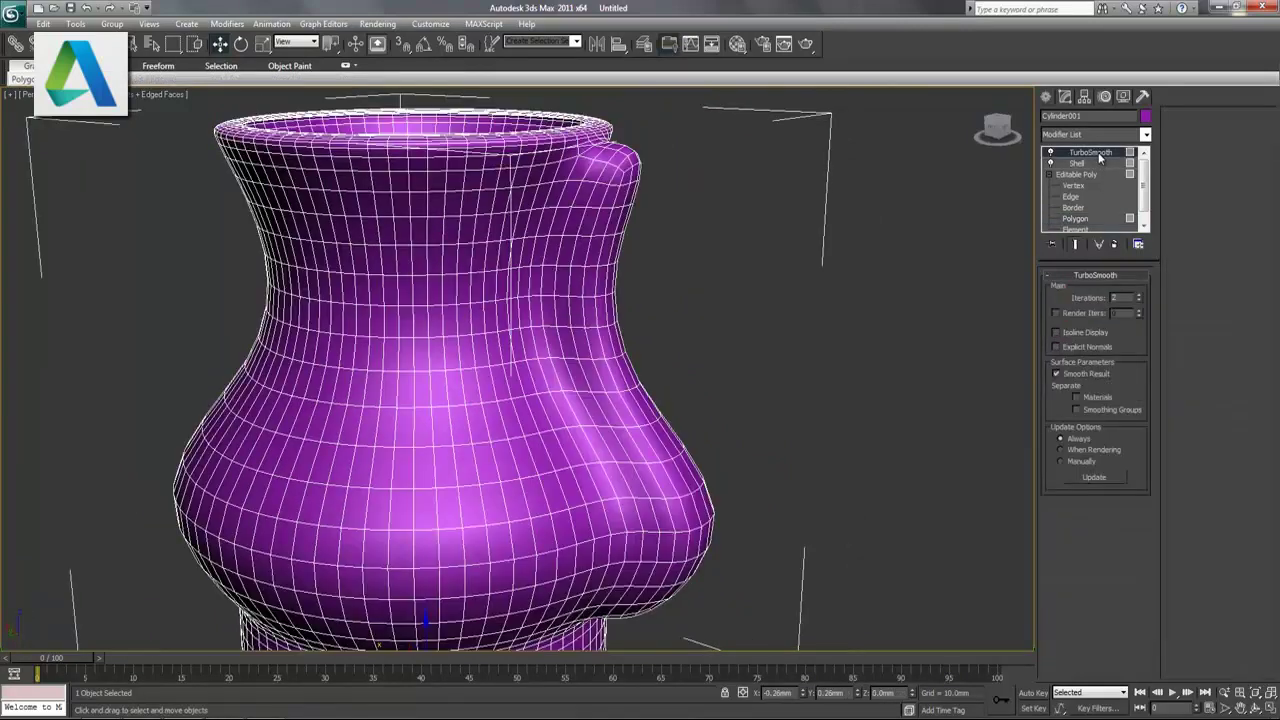
pyautogui.press('F4')
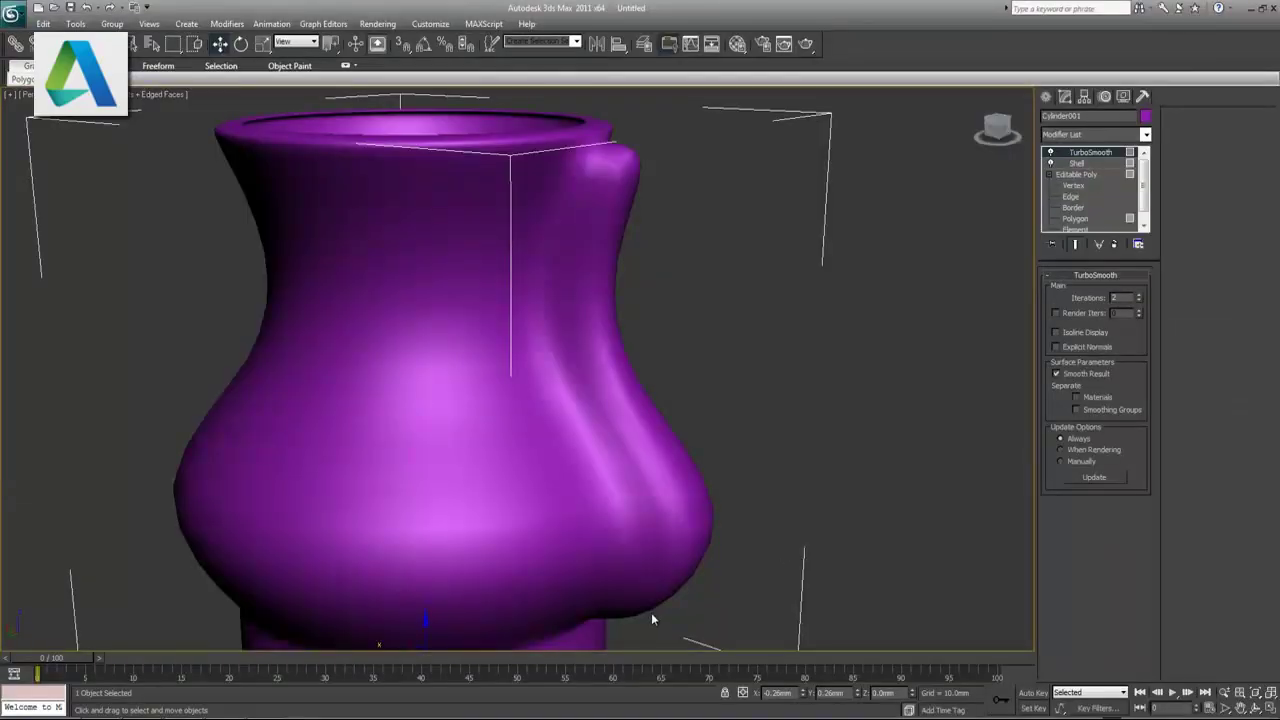
pyautogui.press('F4')
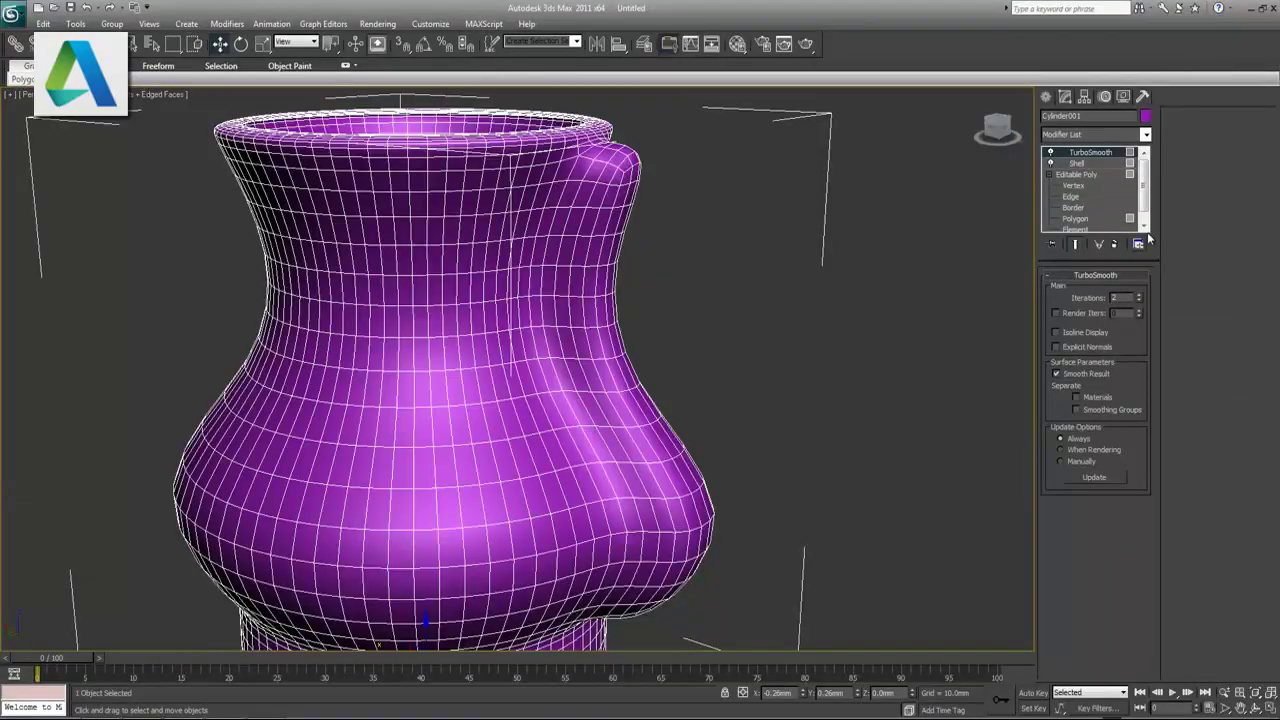
# - Ring an edge across the handle strip, connect a new loop and slide it sideways
pyautogui.click(1076, 174)
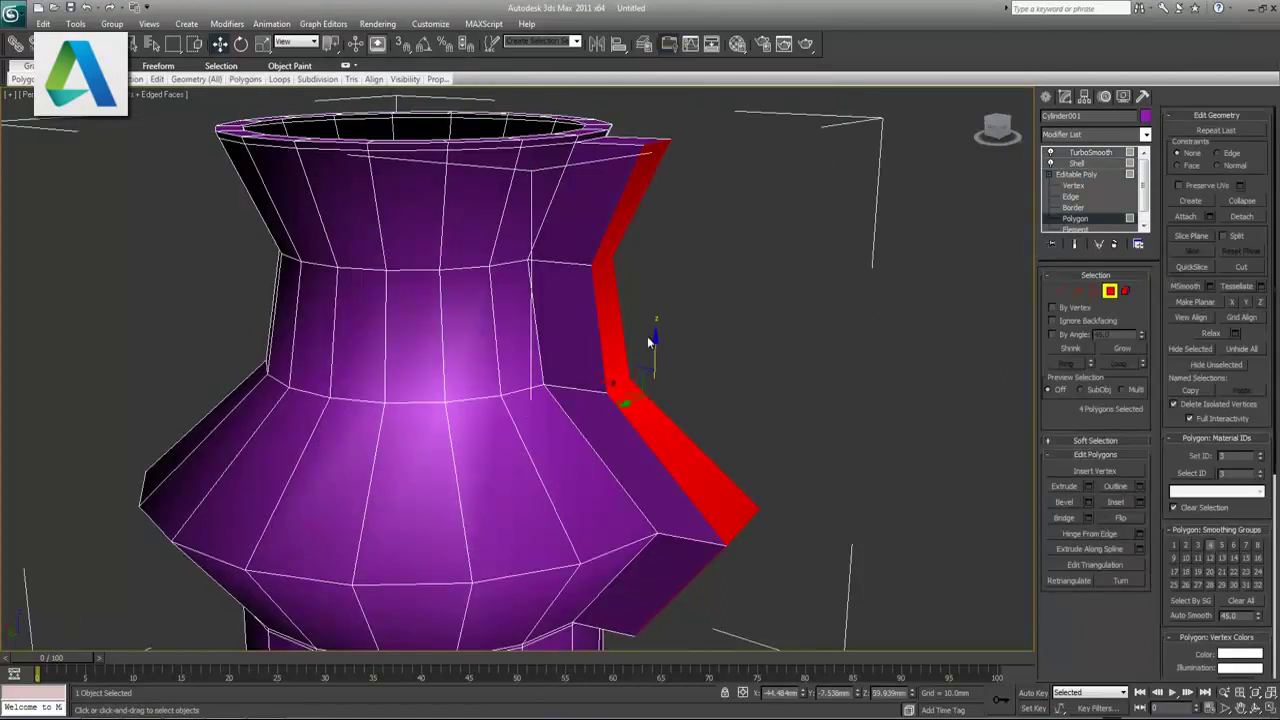
pyautogui.click(1077, 291)
pyautogui.click(625, 146)
pyautogui.click(1068, 365)
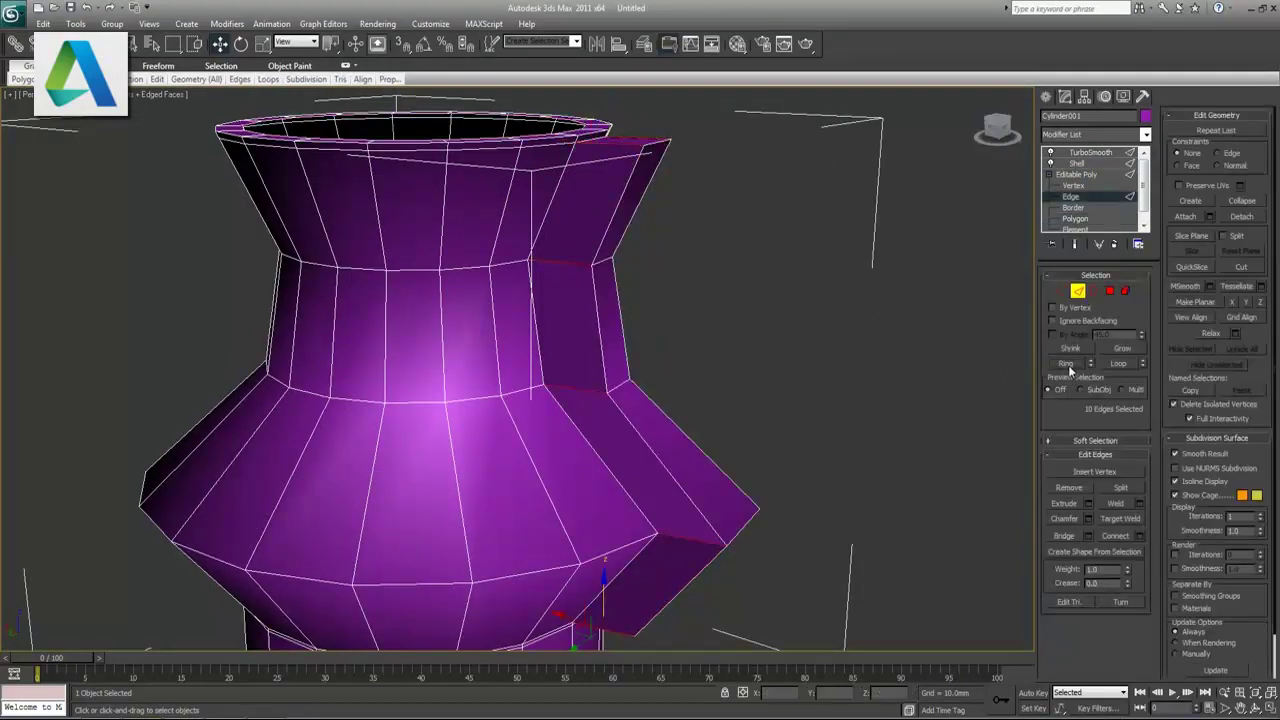
pyautogui.click(1141, 535)
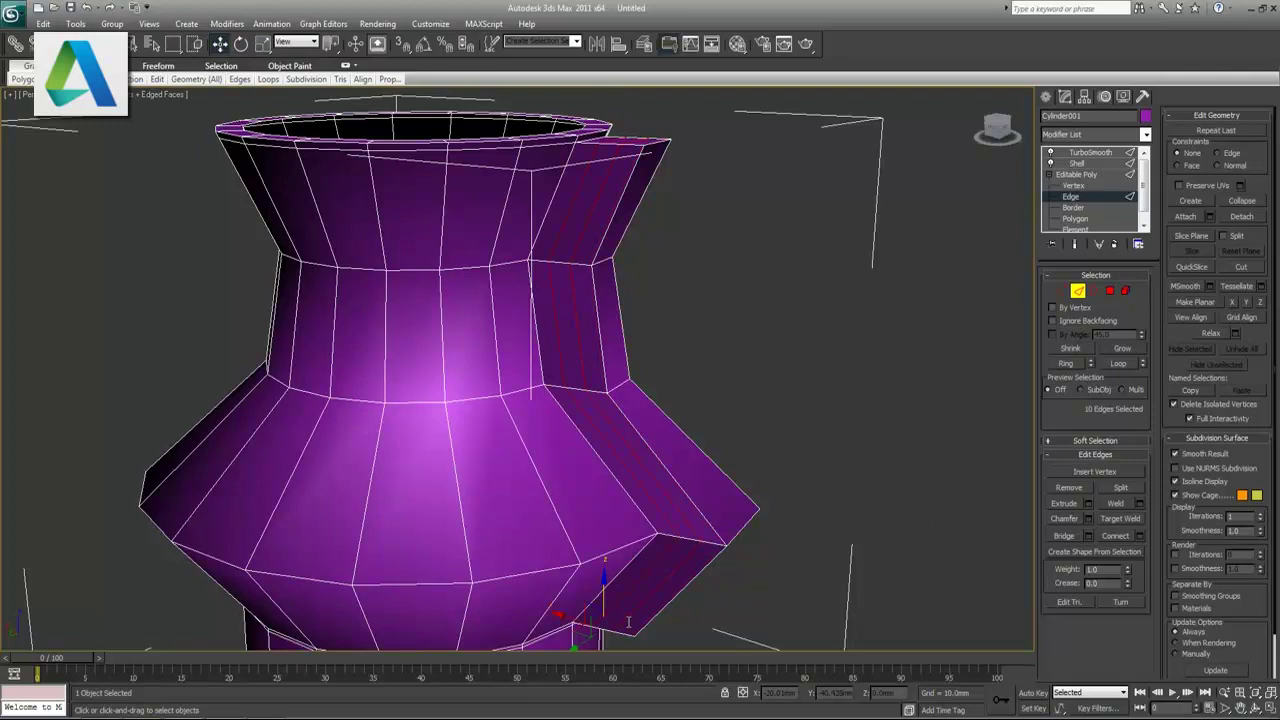
pyautogui.moveTo(705, 624); pyautogui.dragTo(818, 622)
# - Repeat the connect for a second loop, then inspect the smoothed handle band from several angles
pyautogui.hotkey('alt', 'l')
pyautogui.click(1094, 152)
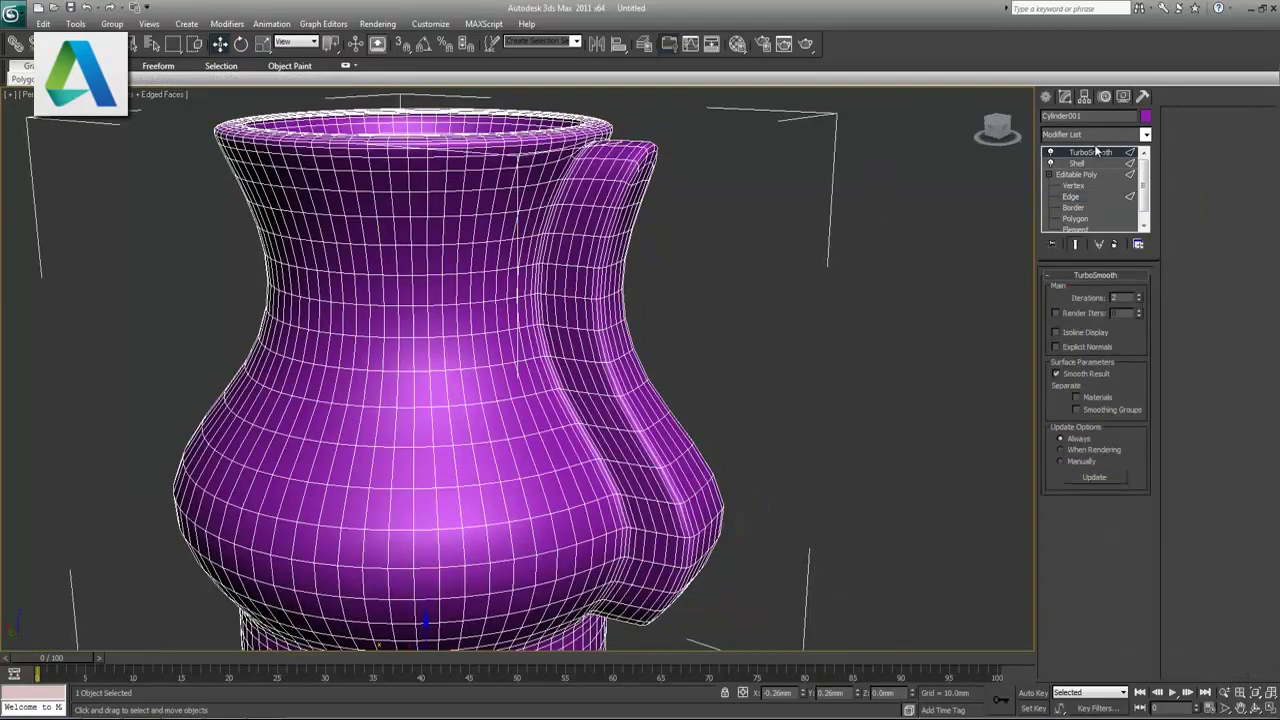
pyautogui.press('F4')
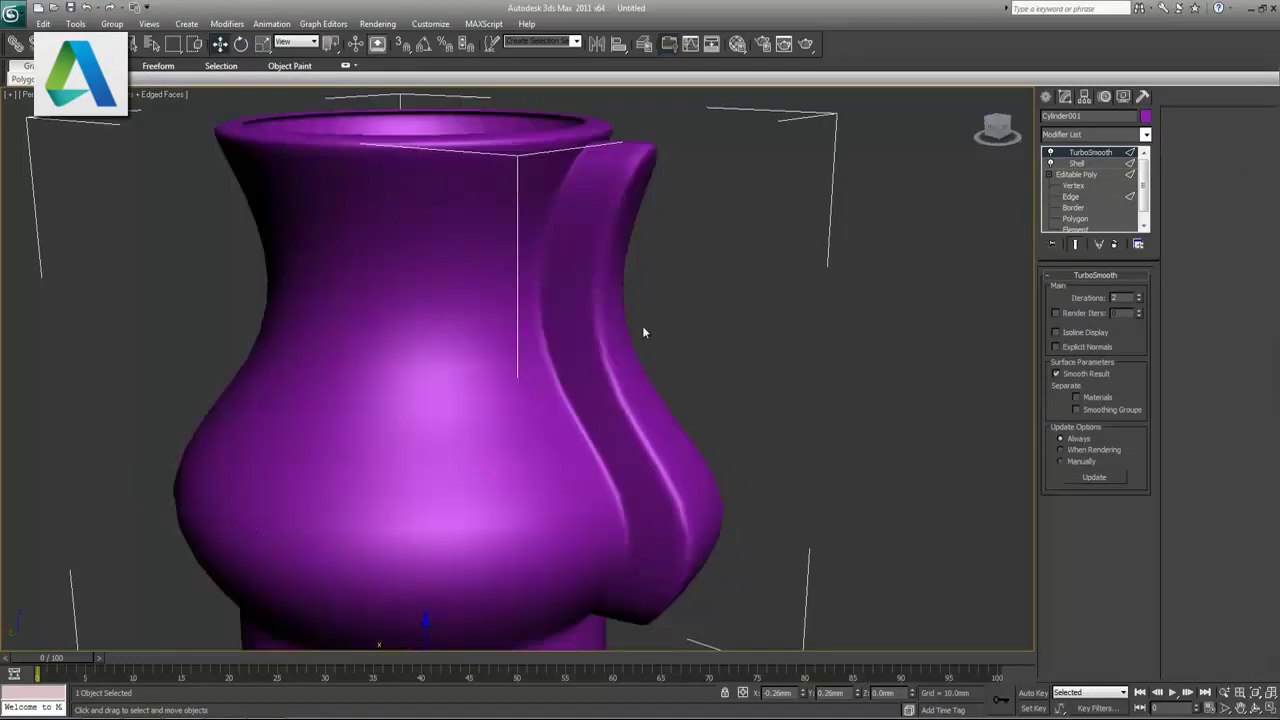
pyautogui.moveTo(749, 408)
pyautogui.keyDown('alt'); pyautogui.mouseDown(button='middle')
pyautogui.moveTo(560, 403)
pyautogui.moveTo(715, 385)
pyautogui.mouseUp(button='middle'); pyautogui.keyUp('alt')
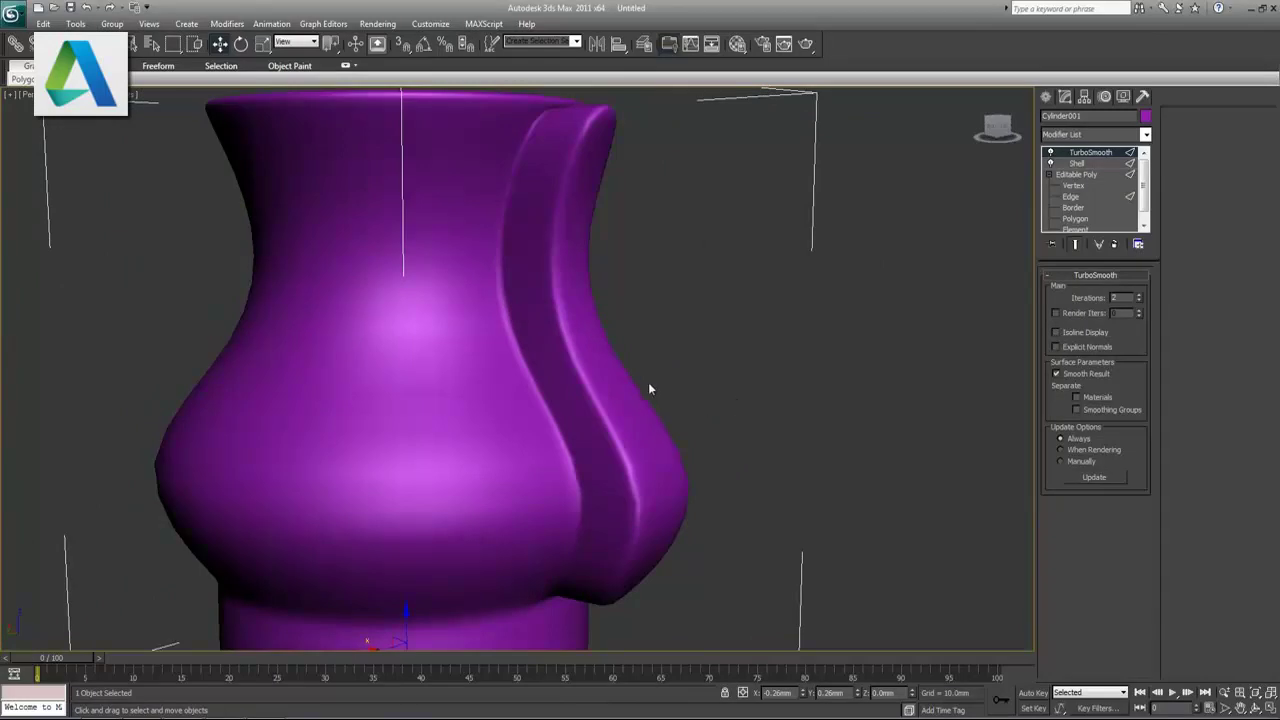
pyautogui.press('F4')
pyautogui.keyDown('alt'); pyautogui.moveTo(590, 393); pyautogui.dragTo(582, 414, button='middle'); pyautogui.keyUp('alt')
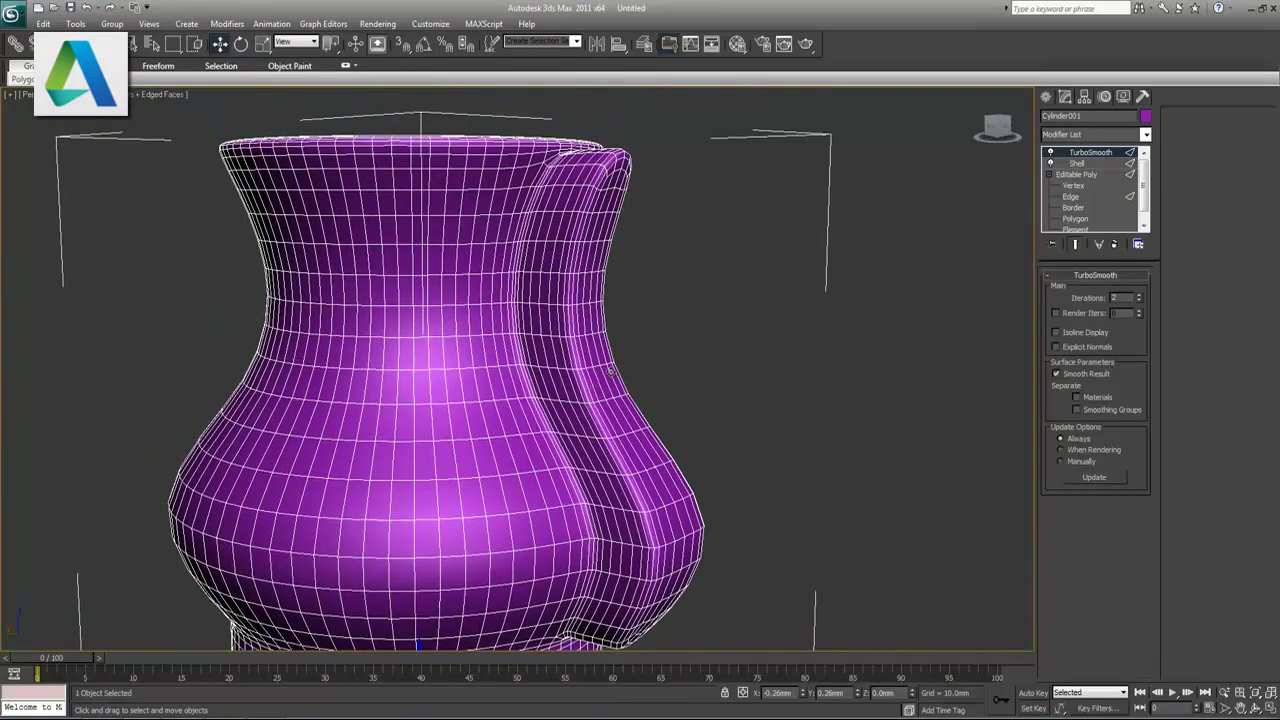
# - Add another supporting edge loop along the handle strip with Ring and Connect
pyautogui.click(1071, 196)
pyautogui.moveTo(820, 217)
pyautogui.keyDown('alt'); pyautogui.mouseDown(button='middle')
pyautogui.moveTo(790, 224)
pyautogui.moveTo(782, 271)
pyautogui.mouseUp(button='middle'); pyautogui.keyUp('alt')
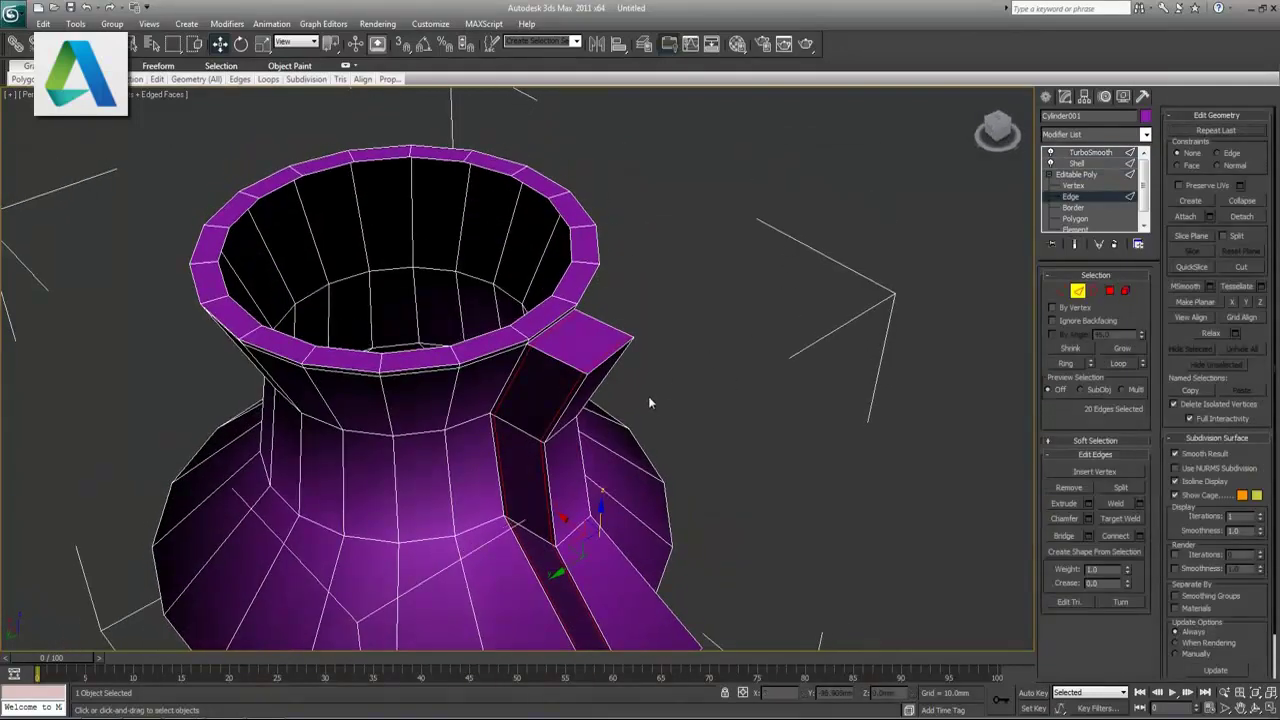
pyautogui.keyDown('alt'); pyautogui.moveTo(674, 428); pyautogui.dragTo(636, 330, button='middle'); pyautogui.keyUp('alt')
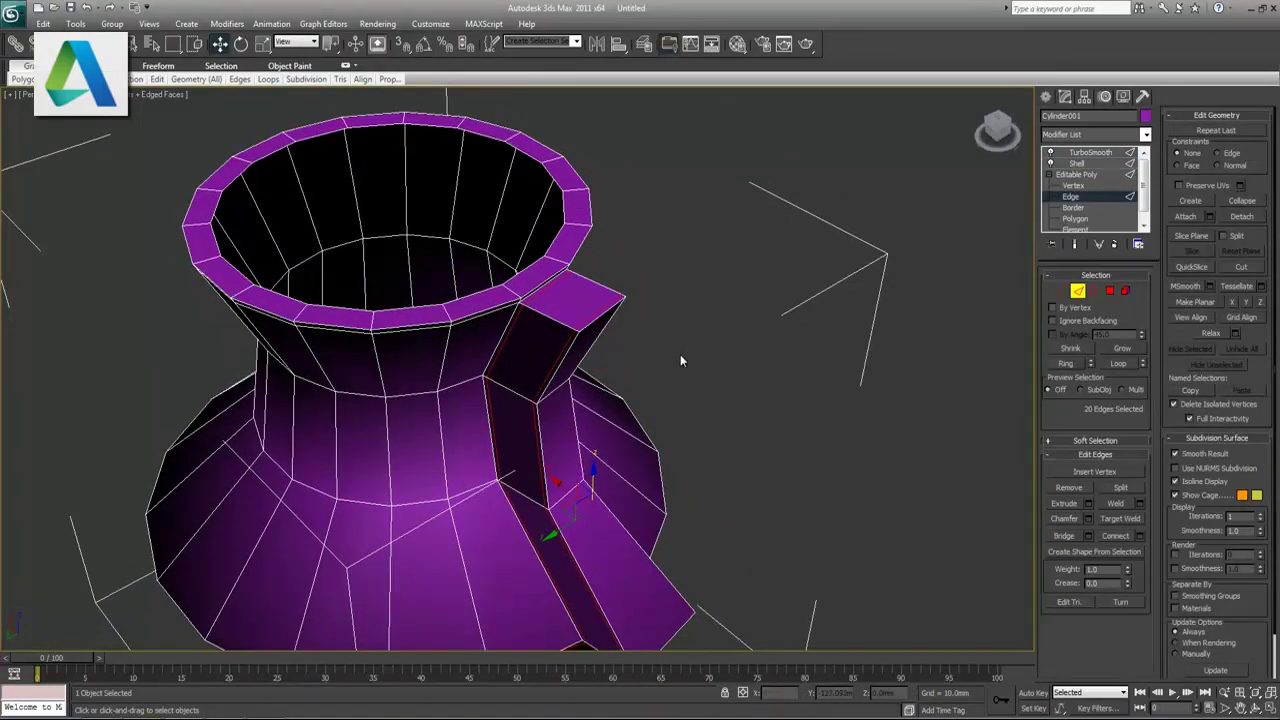
pyautogui.moveTo(688, 474)
pyautogui.keyDown('alt'); pyautogui.mouseDown(button='middle')
pyautogui.moveTo(669, 323)
pyautogui.moveTo(651, 380)
pyautogui.mouseUp(button='middle'); pyautogui.keyUp('alt')
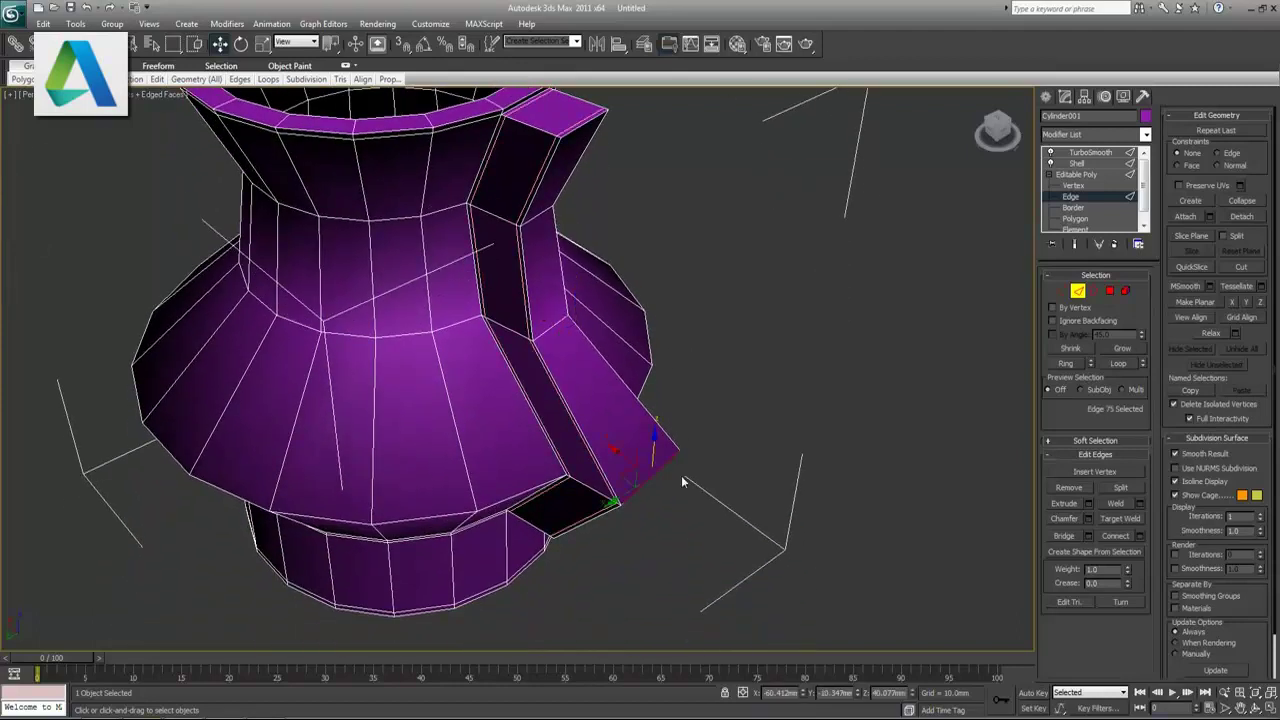
pyautogui.click(1066, 363)
pyautogui.moveTo(663, 257)
pyautogui.keyDown('alt'); pyautogui.mouseDown(button='middle')
pyautogui.moveTo(656, 296)
pyautogui.moveTo(709, 286)
pyautogui.moveTo(557, 251)
pyautogui.moveTo(561, 238)
pyautogui.mouseUp(button='middle'); pyautogui.keyUp('alt')
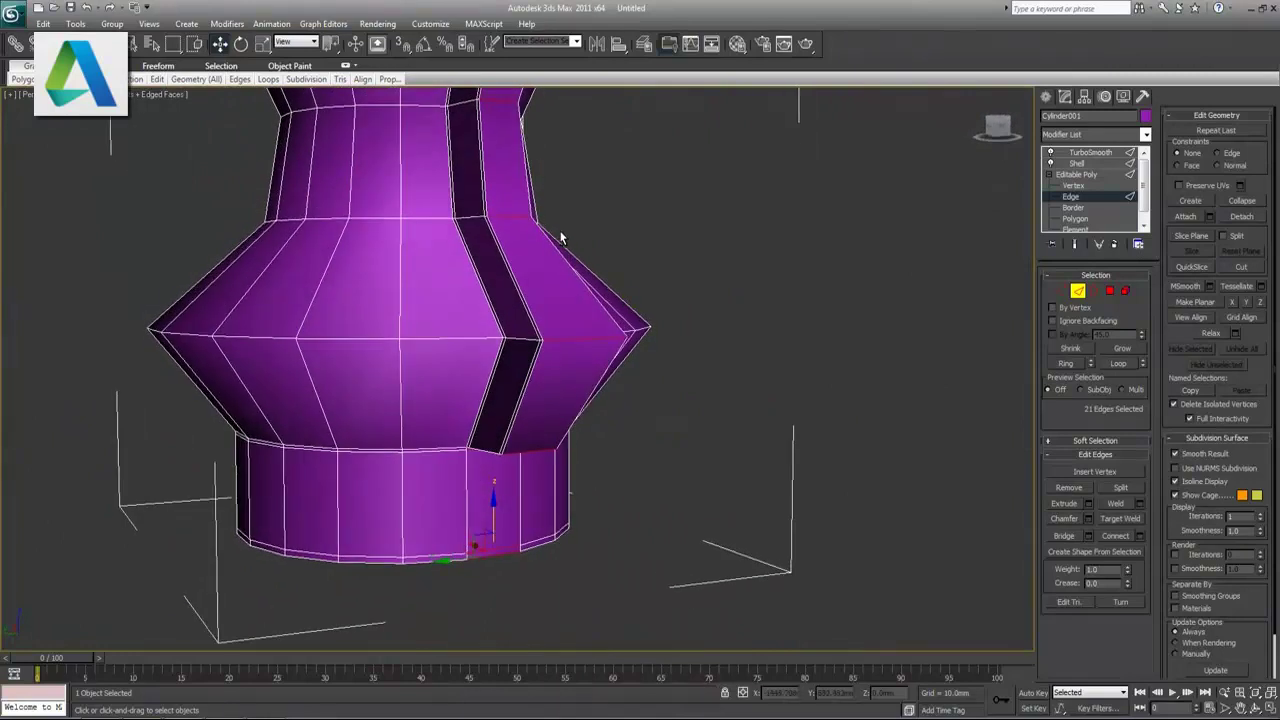
pyautogui.click(1141, 538)
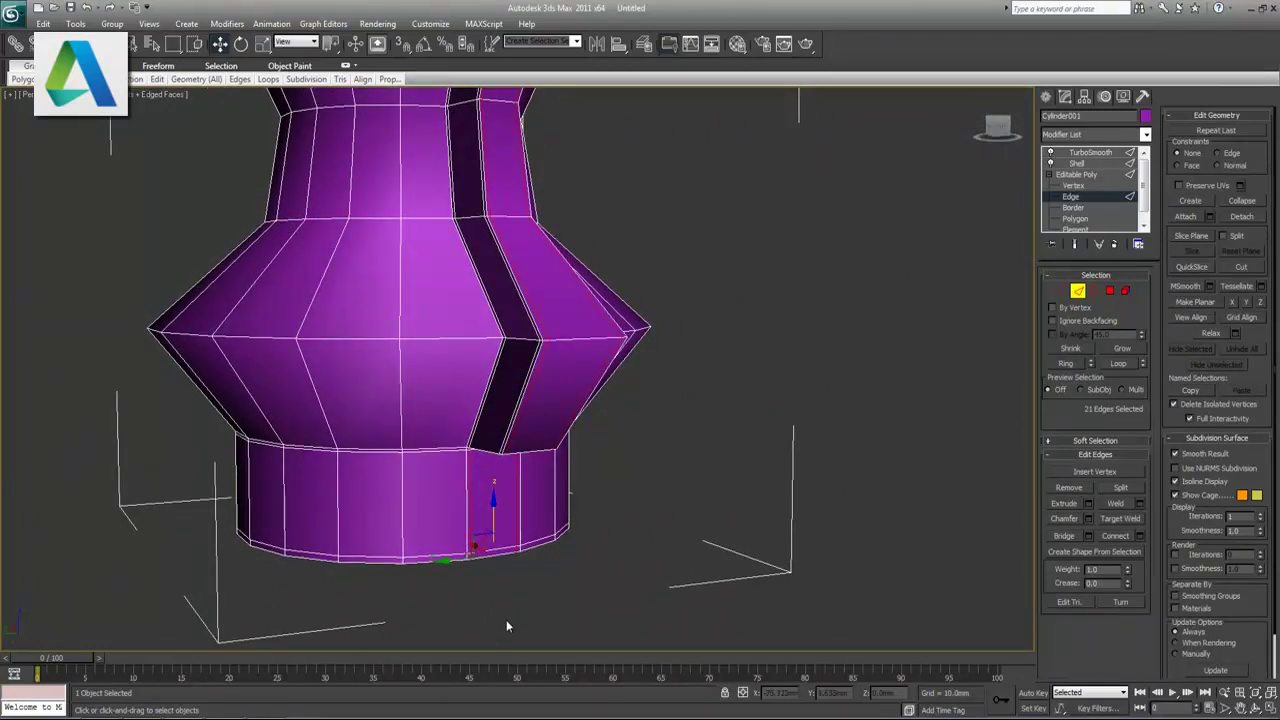
# - Preview the smoothed vase, then return to Edge level and clear the selection
pyautogui.click(1090, 152)
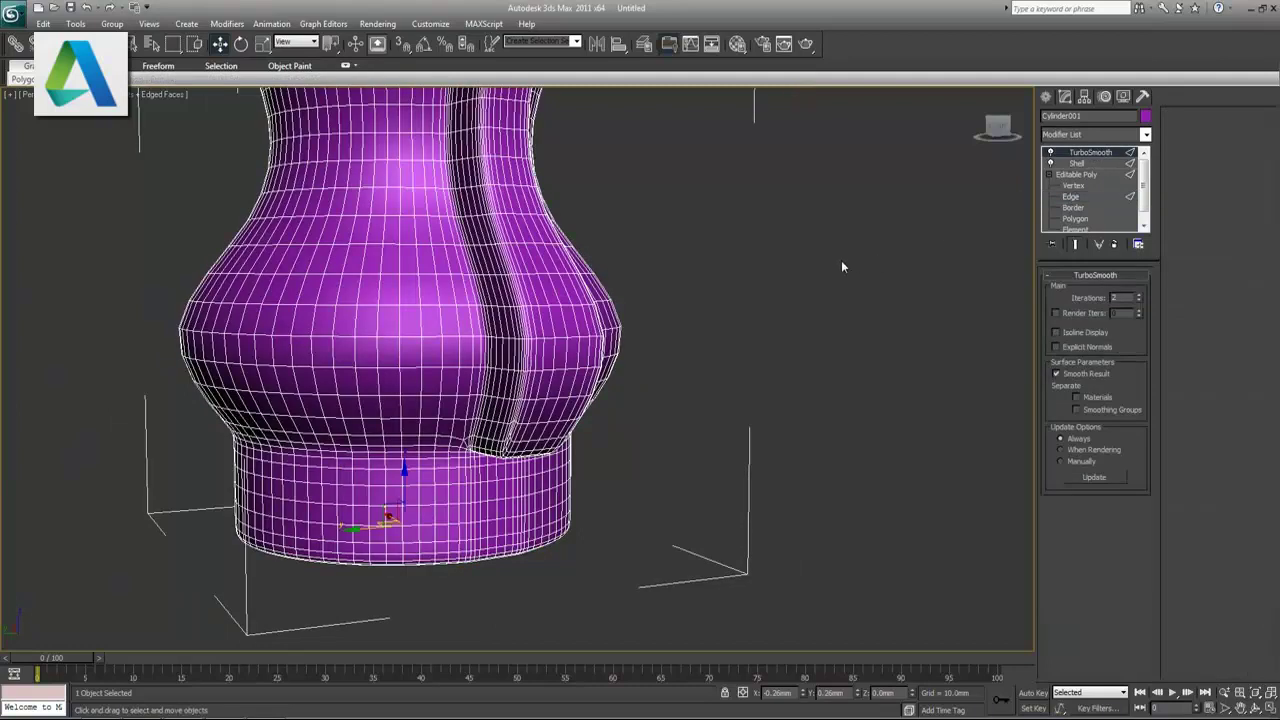
pyautogui.moveTo(645, 261)
pyautogui.keyDown('alt'); pyautogui.mouseDown(button='middle')
pyautogui.moveTo(589, 284)
pyautogui.moveTo(582, 349)
pyautogui.mouseUp(button='middle'); pyautogui.keyUp('alt')
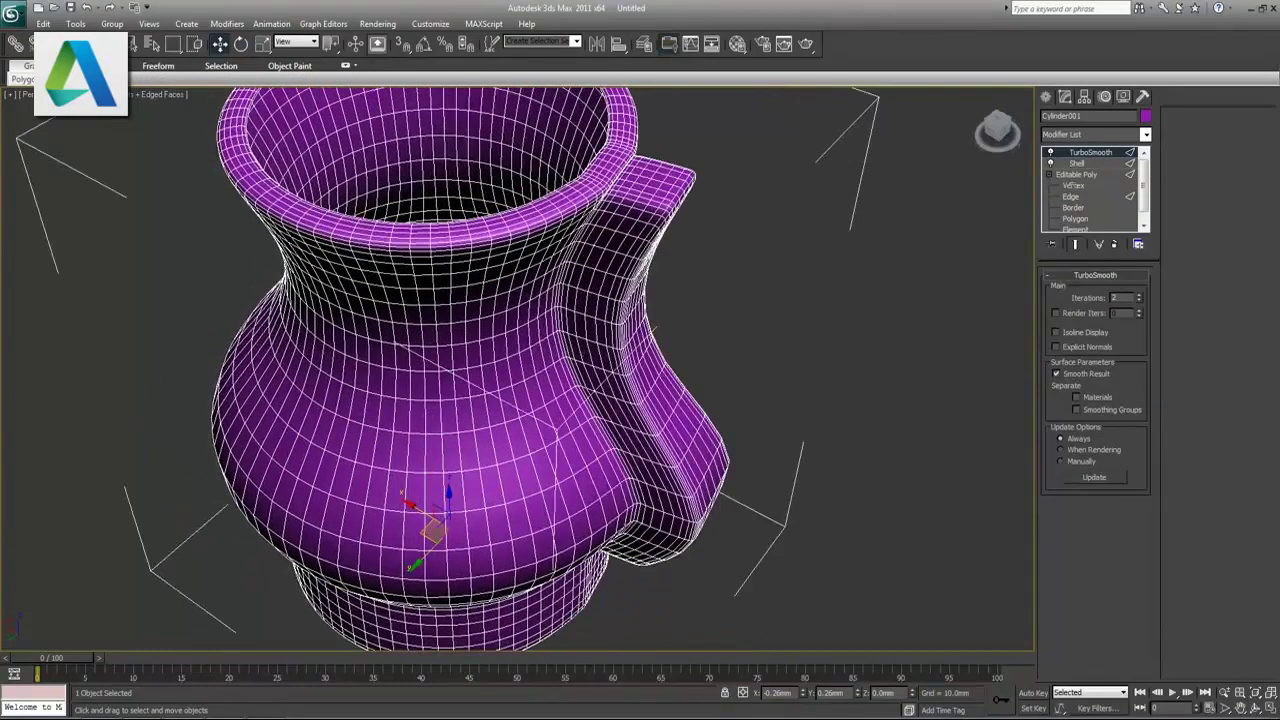
pyautogui.click(1084, 196)
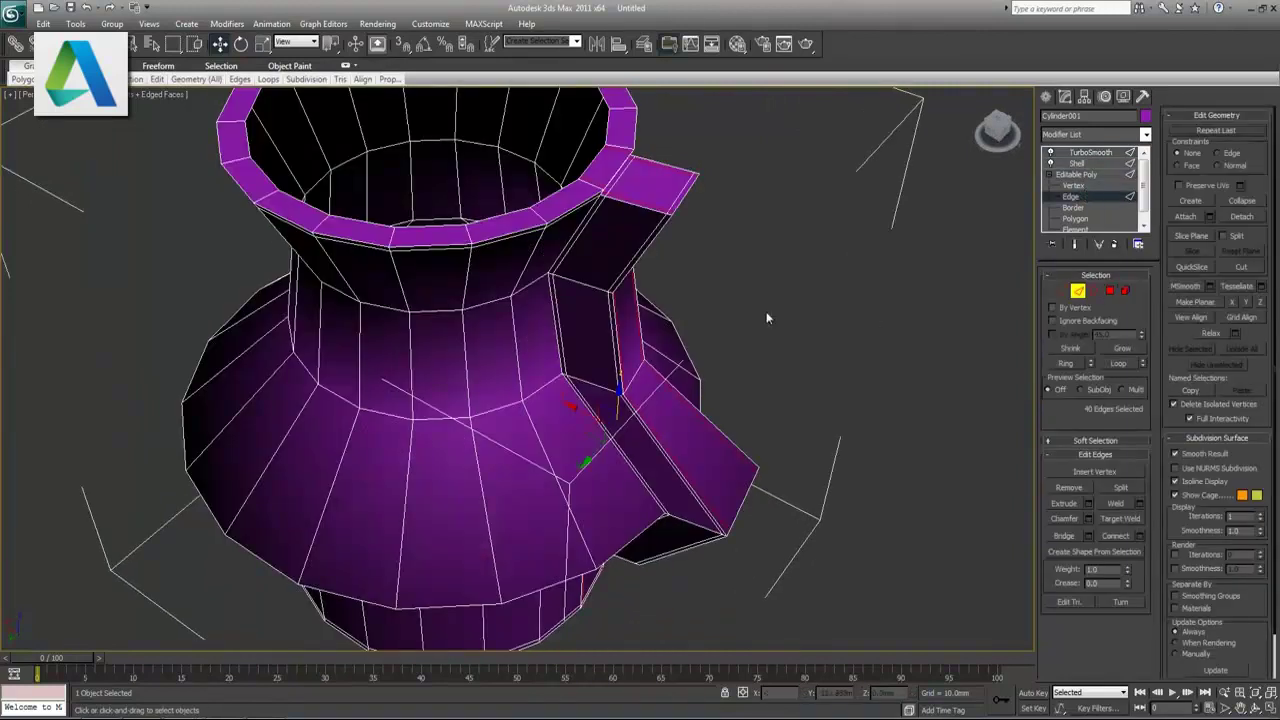
pyautogui.moveTo(749, 315)
pyautogui.keyDown('alt'); pyautogui.mouseDown(button='middle')
pyautogui.moveTo(749, 279)
pyautogui.moveTo(762, 298)
pyautogui.mouseUp(button='middle'); pyautogui.keyUp('alt')
pyautogui.click(764, 296)
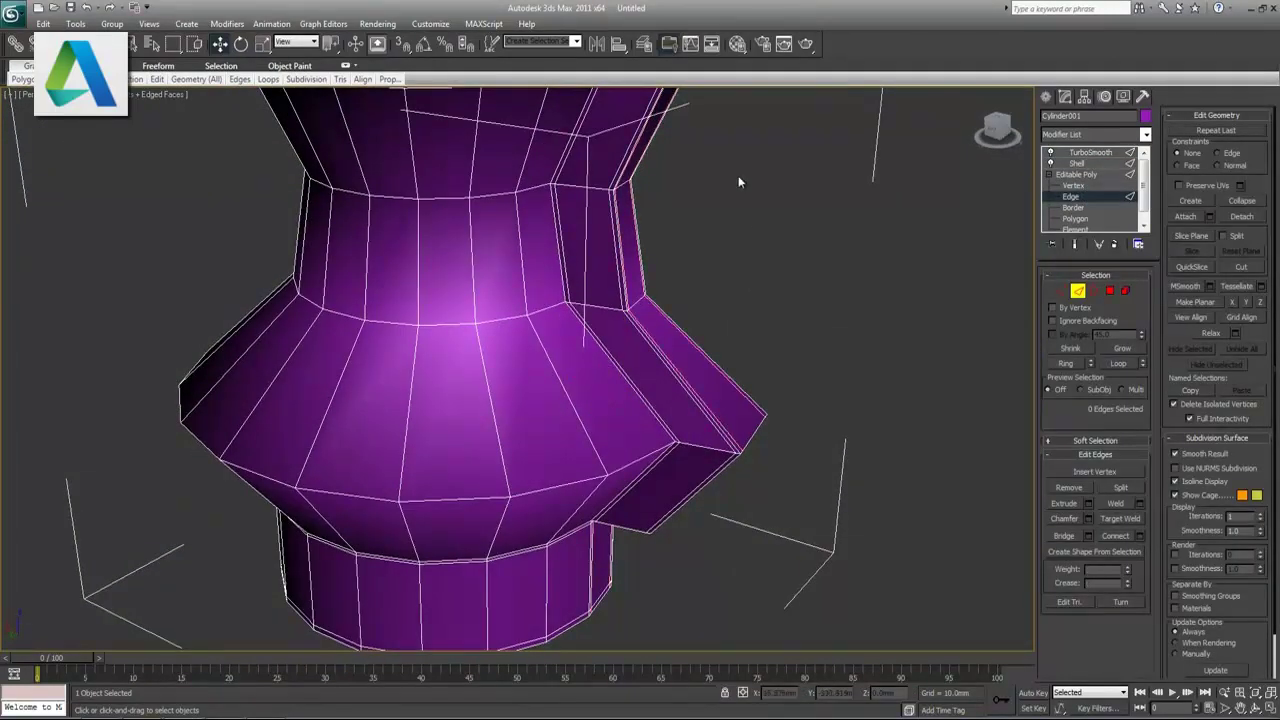
pyautogui.keyDown('alt'); pyautogui.moveTo(738, 178); pyautogui.dragTo(737, 286, button='middle'); pyautogui.keyUp('alt')
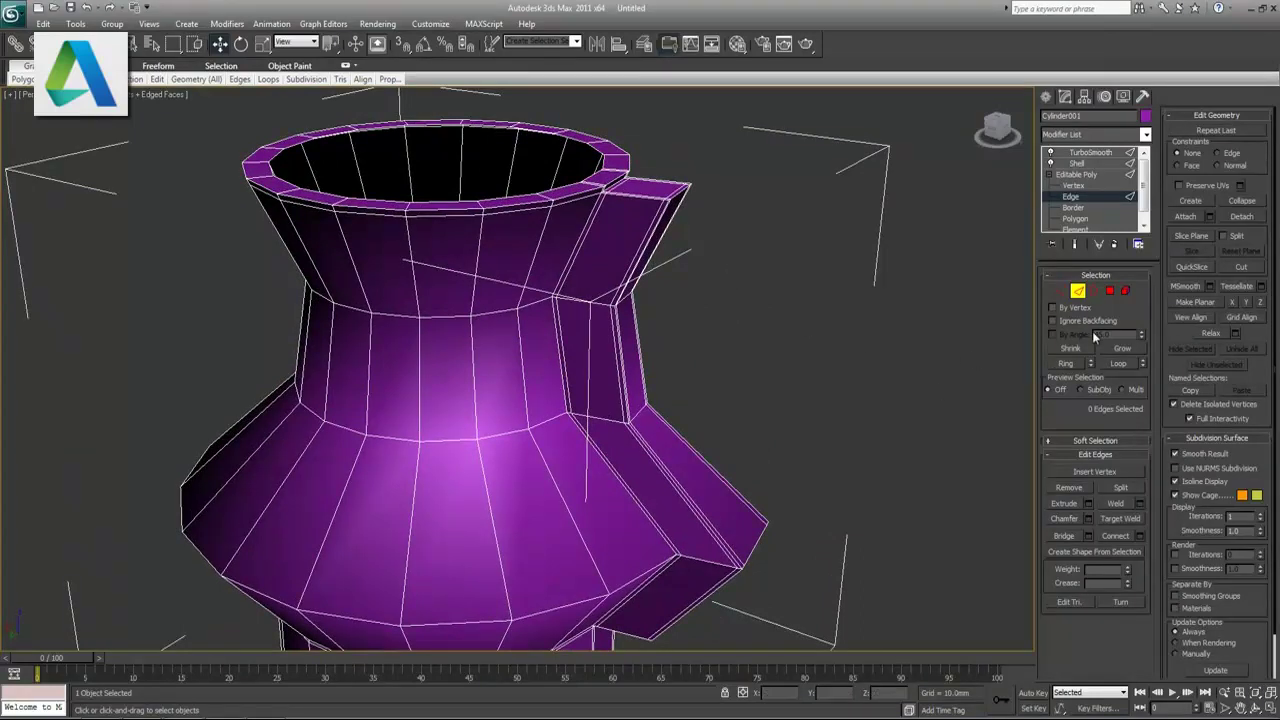
# - Extrude the two upper handle polygons inward to hollow out the handle
pyautogui.click(1109, 290)
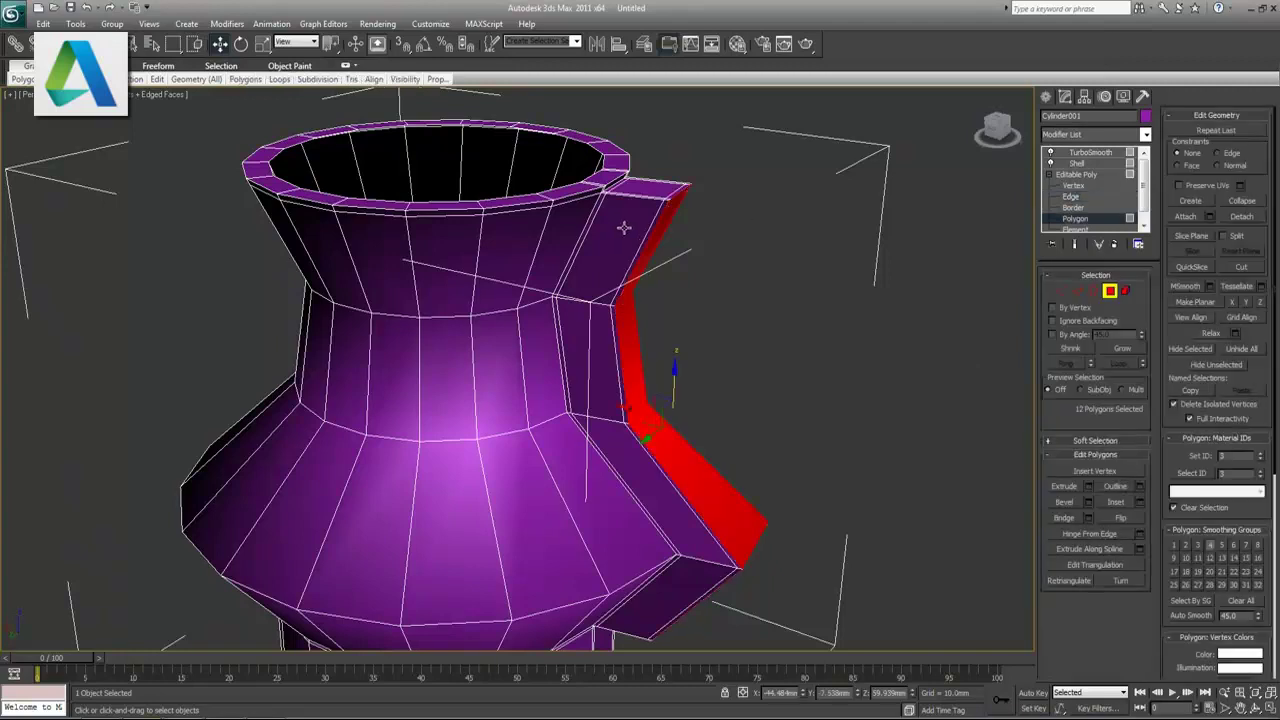
pyautogui.click(618, 227)
pyautogui.keyDown('ctrl'); pyautogui.click(600, 346); pyautogui.keyUp('ctrl')
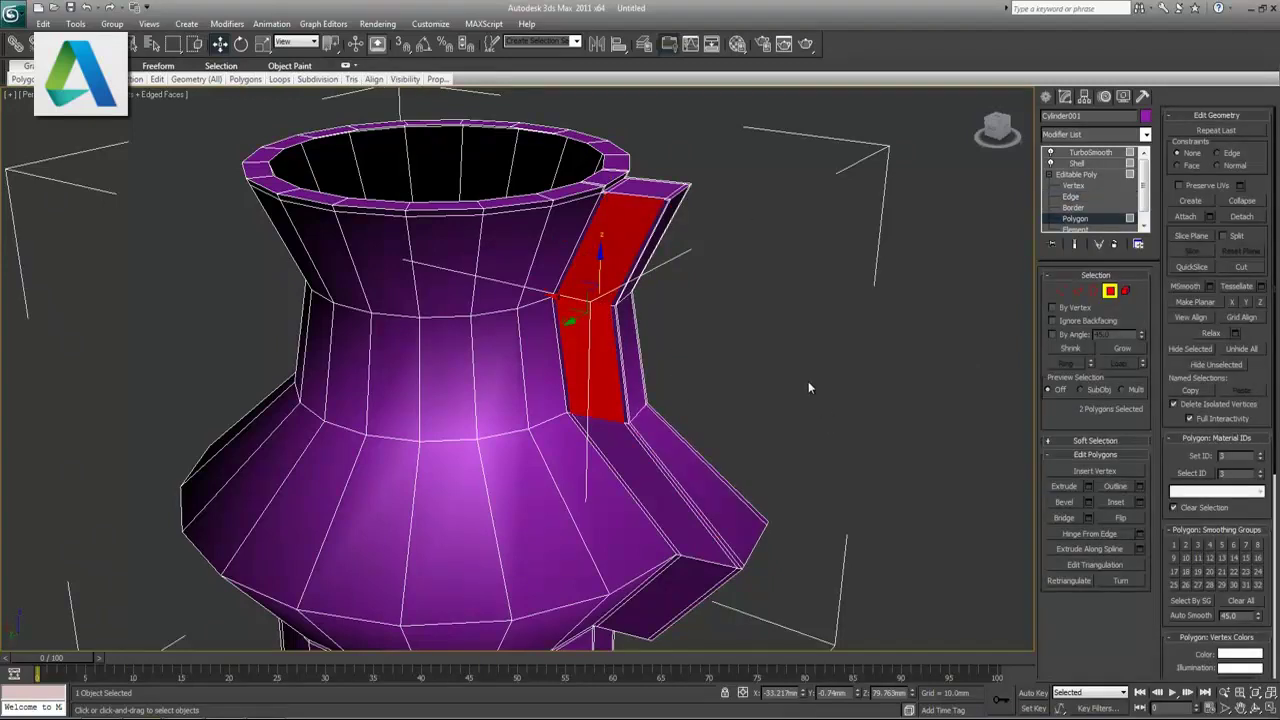
pyautogui.click(1089, 485)
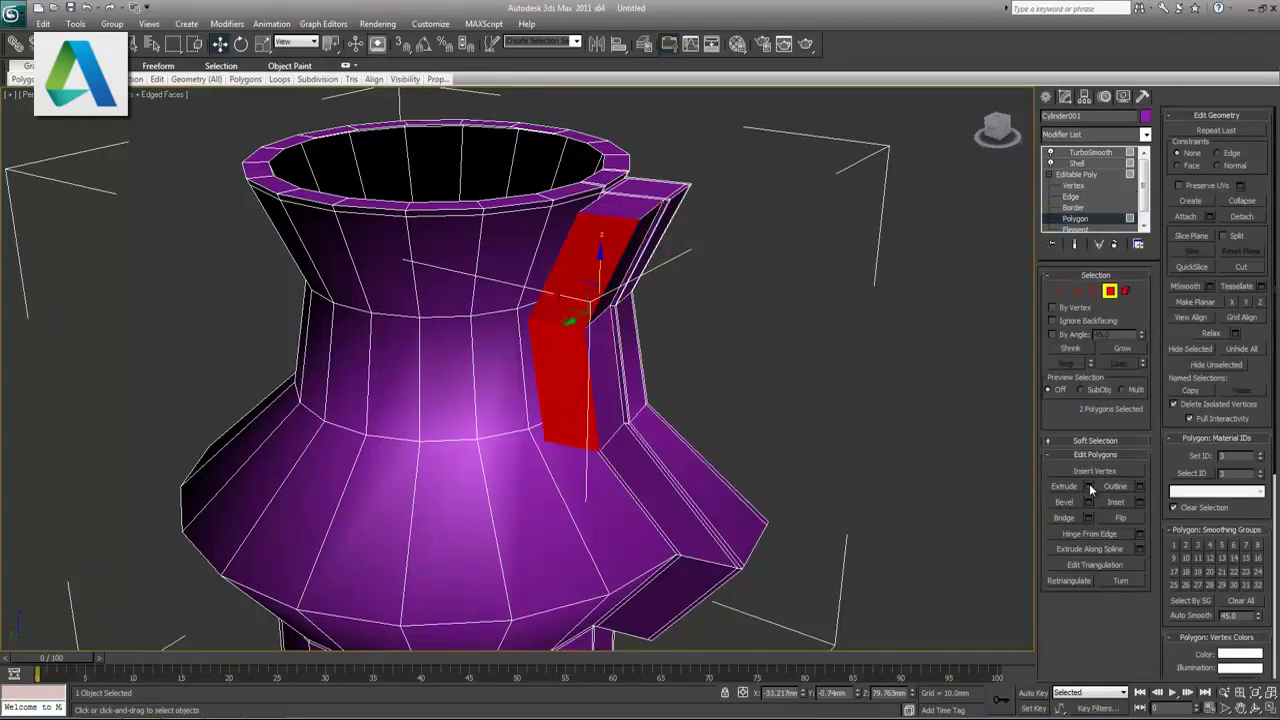
pyautogui.moveTo(601, 333); pyautogui.dragTo(457, 351)
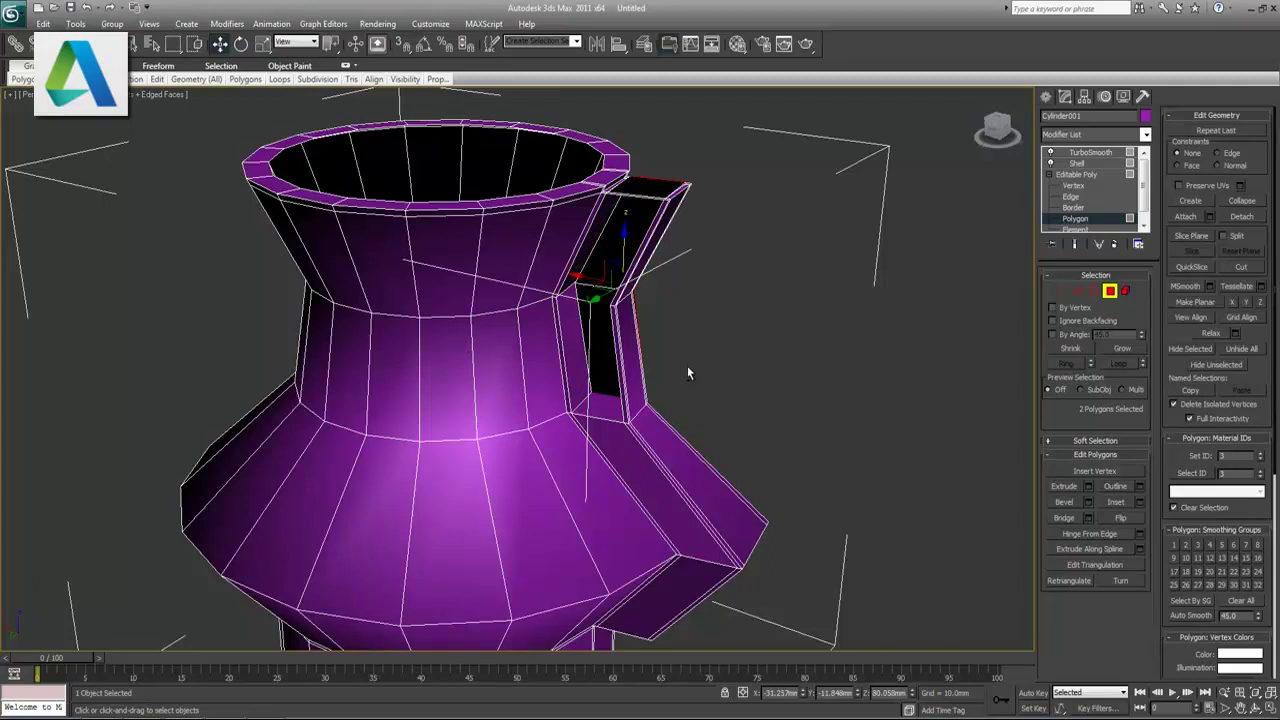
pyautogui.keyDown('alt'); pyautogui.moveTo(687, 373); pyautogui.dragTo(579, 368, button='middle'); pyautogui.keyUp('alt')
pyautogui.hotkey('ctrl', 'd')
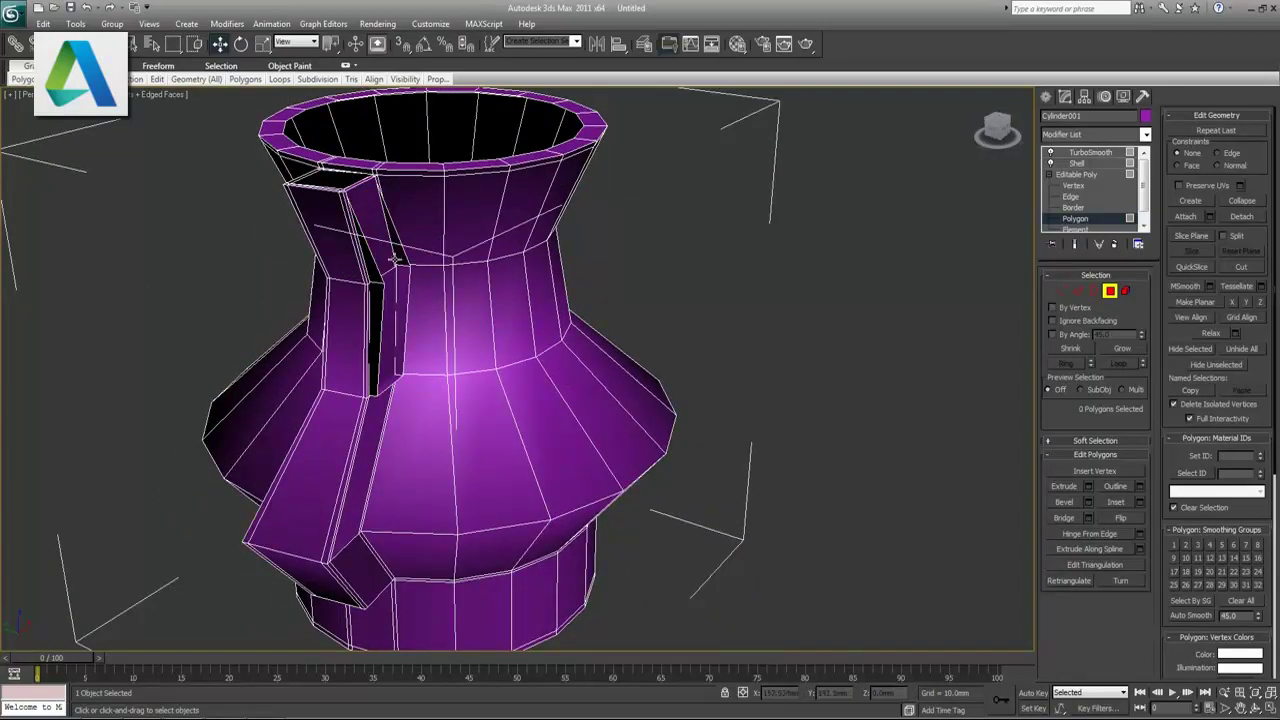
pyautogui.hotkey('ctrl', 'z')
pyautogui.hotkey('ctrl', 'd')
pyautogui.hotkey('ctrl', 'z')
# - Select the rim polygon beside the handle and view the TurboSmoothed jug
pyautogui.hotkey('ctrl', 'z')
pyautogui.hotkey('ctrl', 'z')
pyautogui.hotkey('ctrl', 'z')
pyautogui.hotkey('ctrl', 'y')
pyautogui.click(404, 286)
pyautogui.hotkey('ctrl', 'd')
pyautogui.keyDown('alt'); pyautogui.moveTo(406, 332); pyautogui.dragTo(492, 330, button='middle'); pyautogui.keyUp('alt')
pyautogui.click(532, 333)
pyautogui.hotkey('ctrl', 'z')
pyautogui.hotkey('ctrl', 'z')
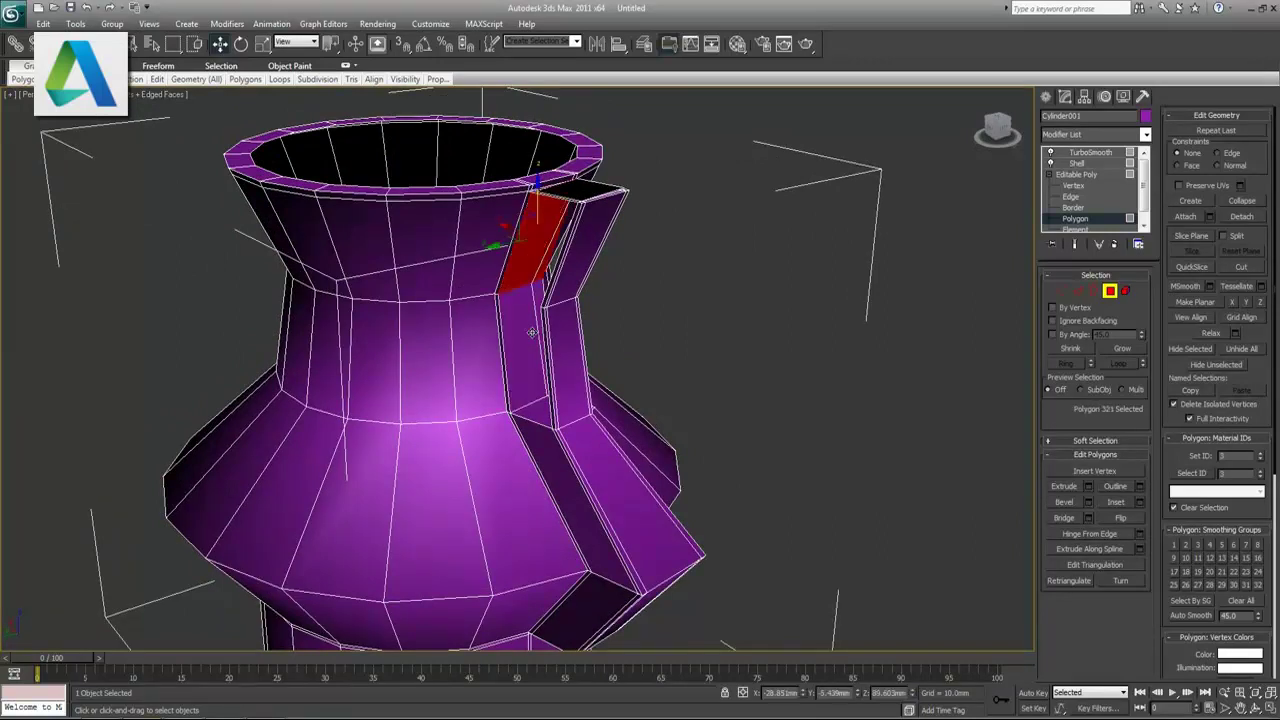
pyautogui.keyDown('alt'); pyautogui.moveTo(556, 347); pyautogui.dragTo(588, 348, button='middle'); pyautogui.keyUp('alt')
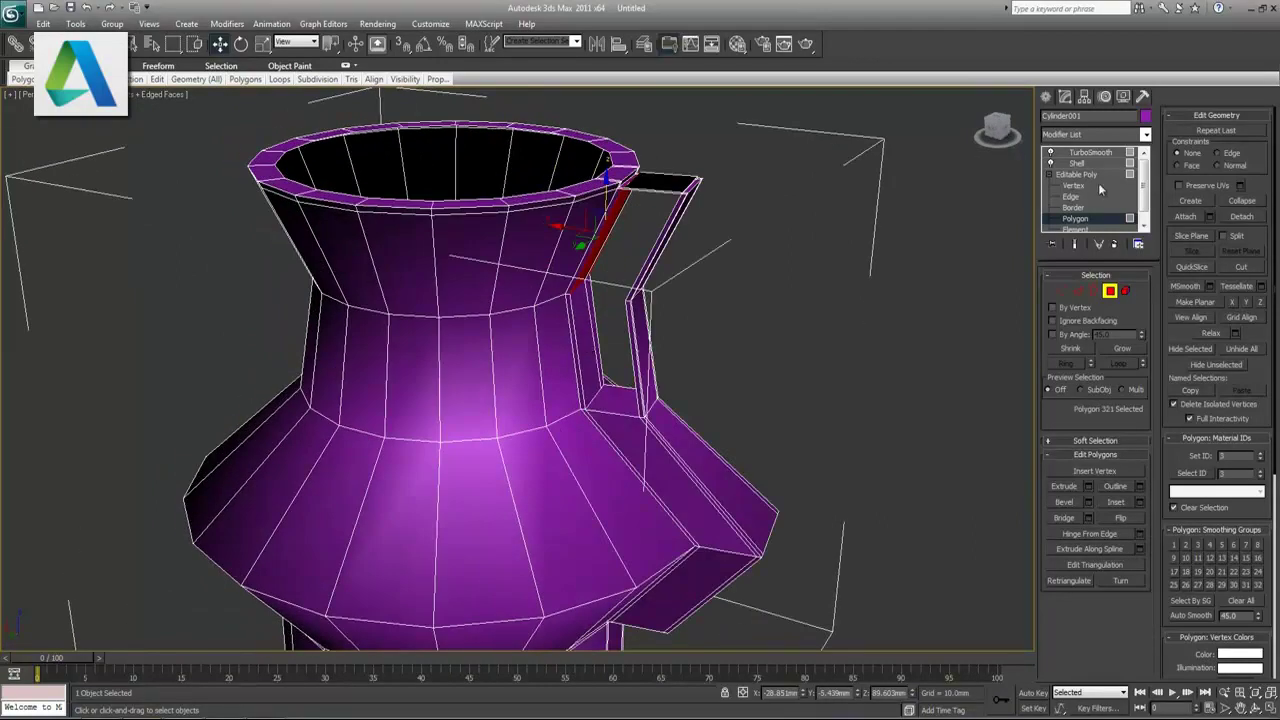
pyautogui.click(1086, 152)
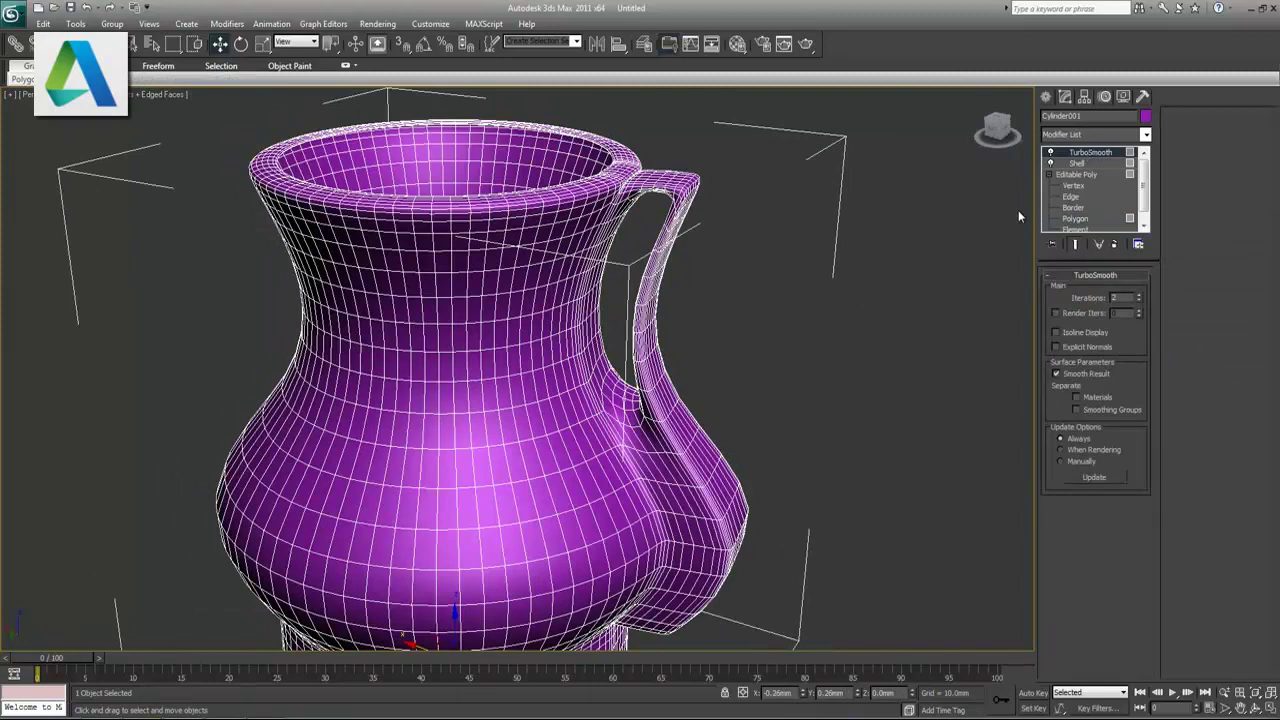
# - Add a new edge loop around the handle's lower joint by ringing and connecting a joint edge
pyautogui.press('F4')
pyautogui.moveTo(773, 288)
pyautogui.keyDown('alt'); pyautogui.mouseDown(button='middle')
pyautogui.moveTo(594, 282)
pyautogui.moveTo(714, 370)
pyautogui.mouseUp(button='middle'); pyautogui.keyUp('alt')
pyautogui.click(1084, 175)
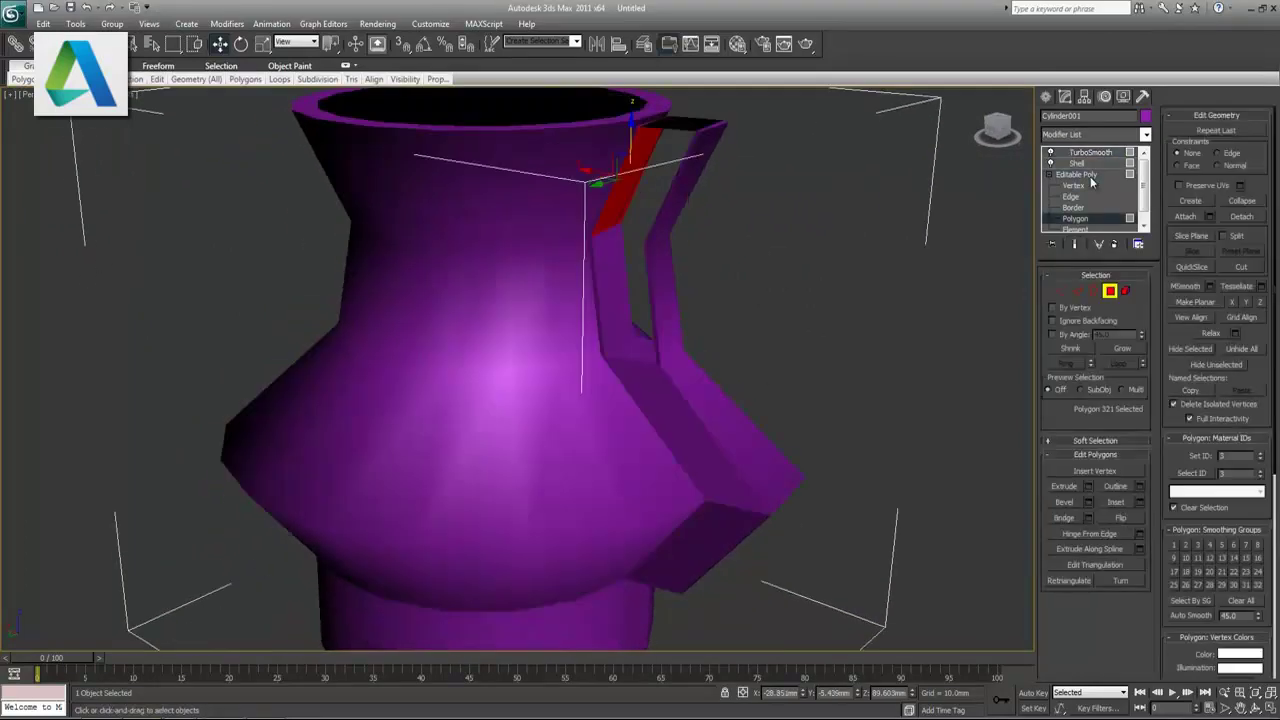
pyautogui.click(637, 360)
pyautogui.click(1075, 290)
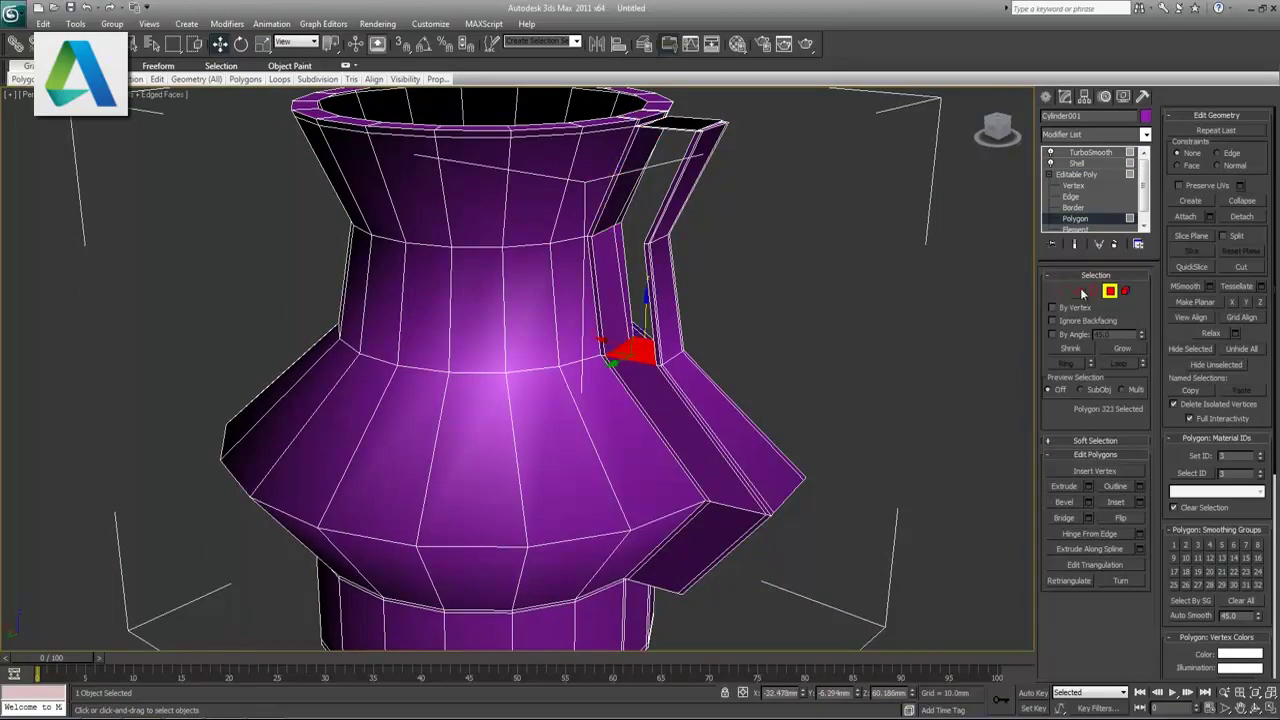
pyautogui.click(1066, 364)
pyautogui.click(1138, 538)
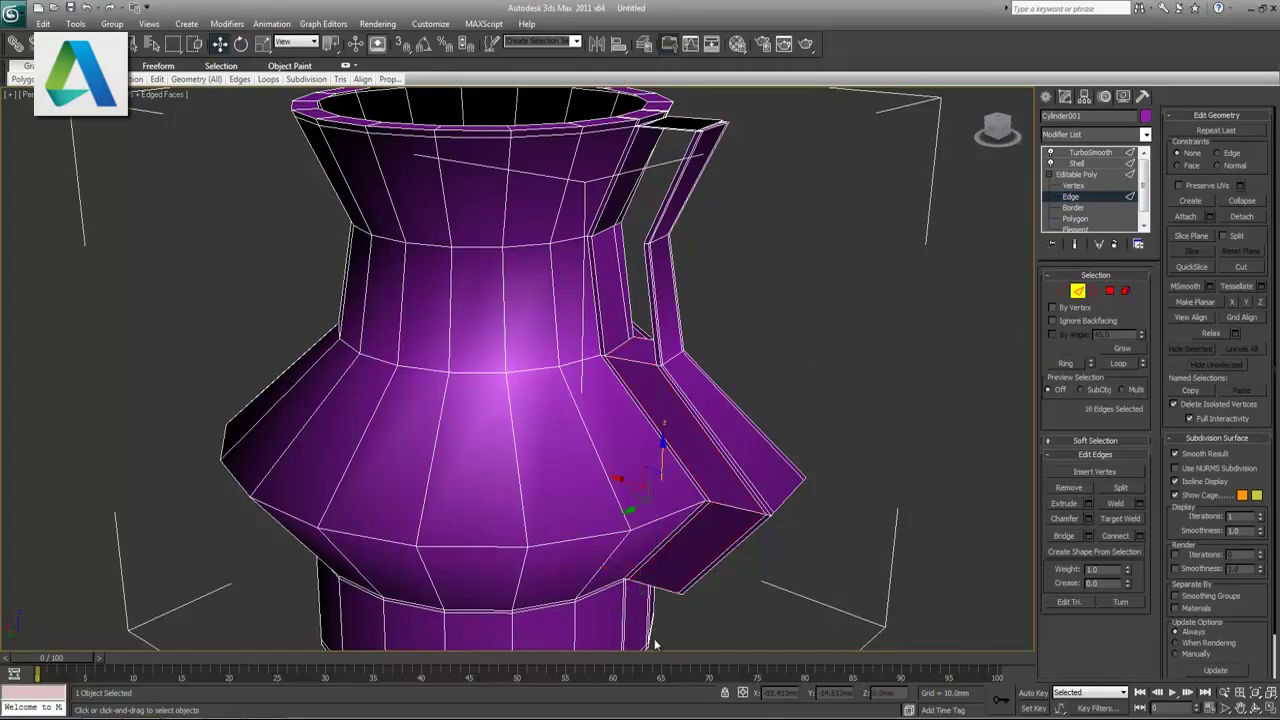
# - Clear the polygon selection and view the jug with TurboSmooth again
pyautogui.keyDown('alt'); pyautogui.moveTo(788, 127); pyautogui.dragTo(786, 172, button='middle'); pyautogui.keyUp('alt')
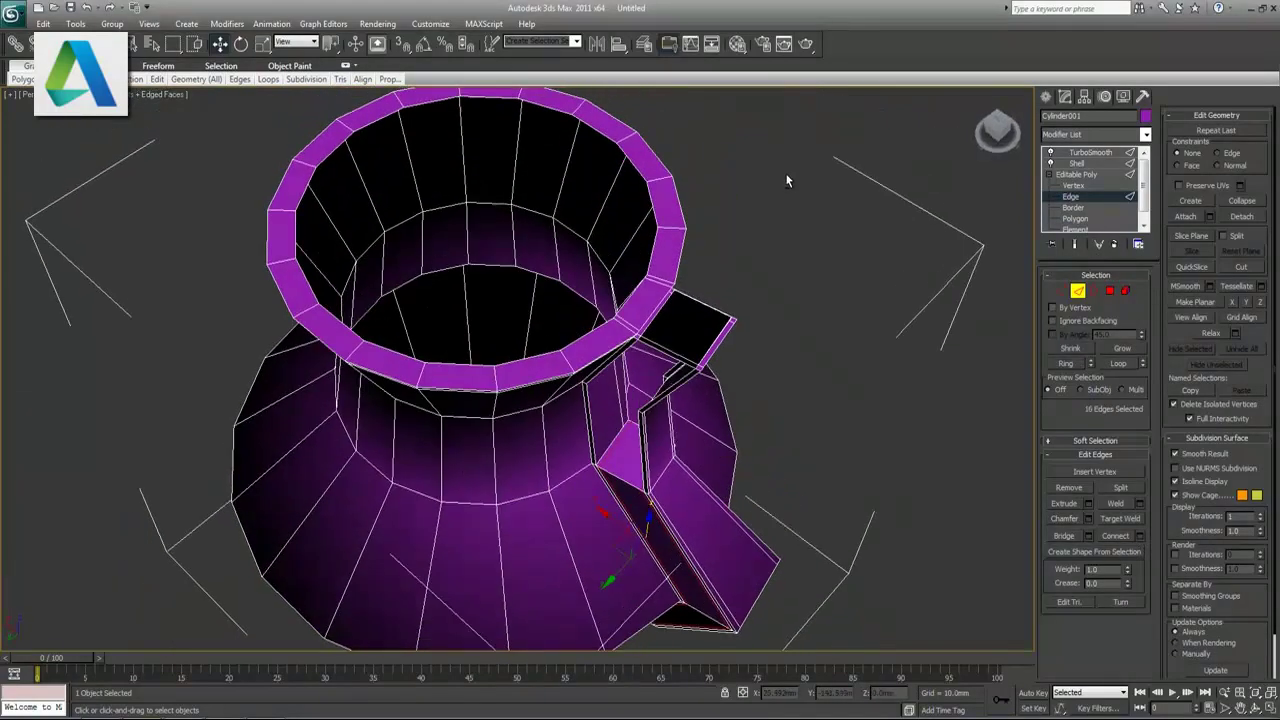
pyautogui.click(1109, 290)
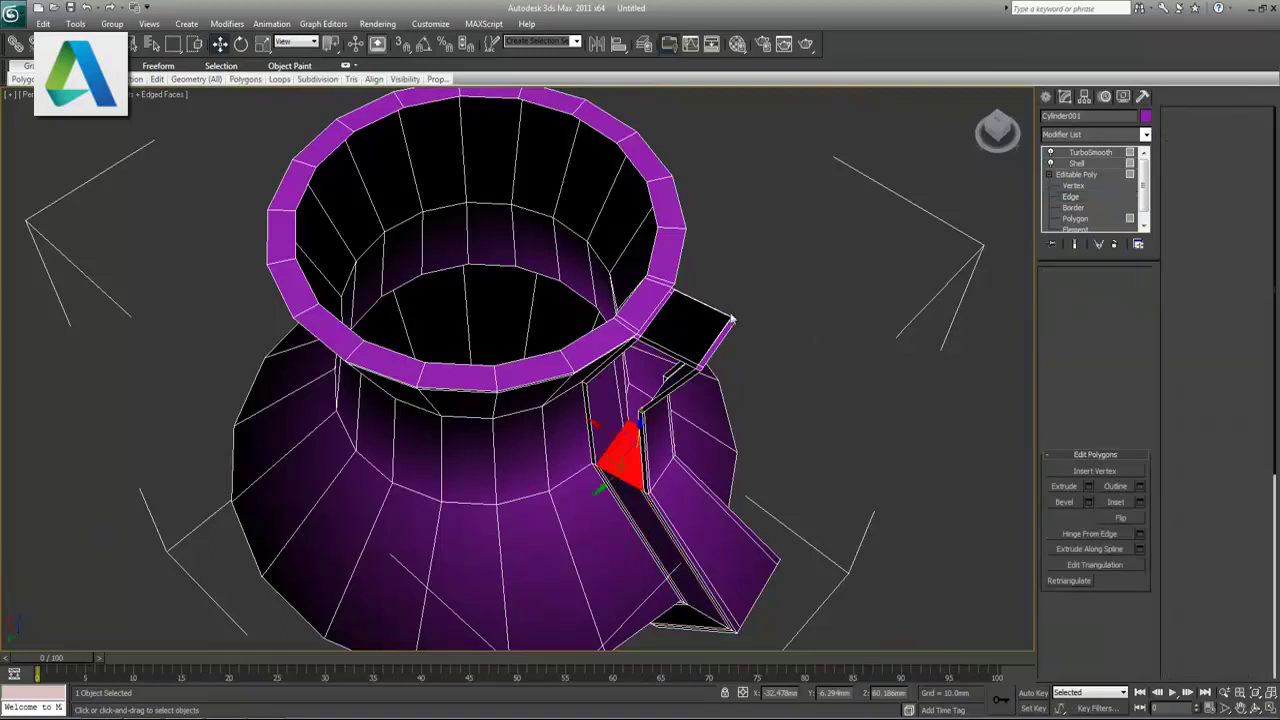
pyautogui.click(695, 320)
pyautogui.click(785, 333)
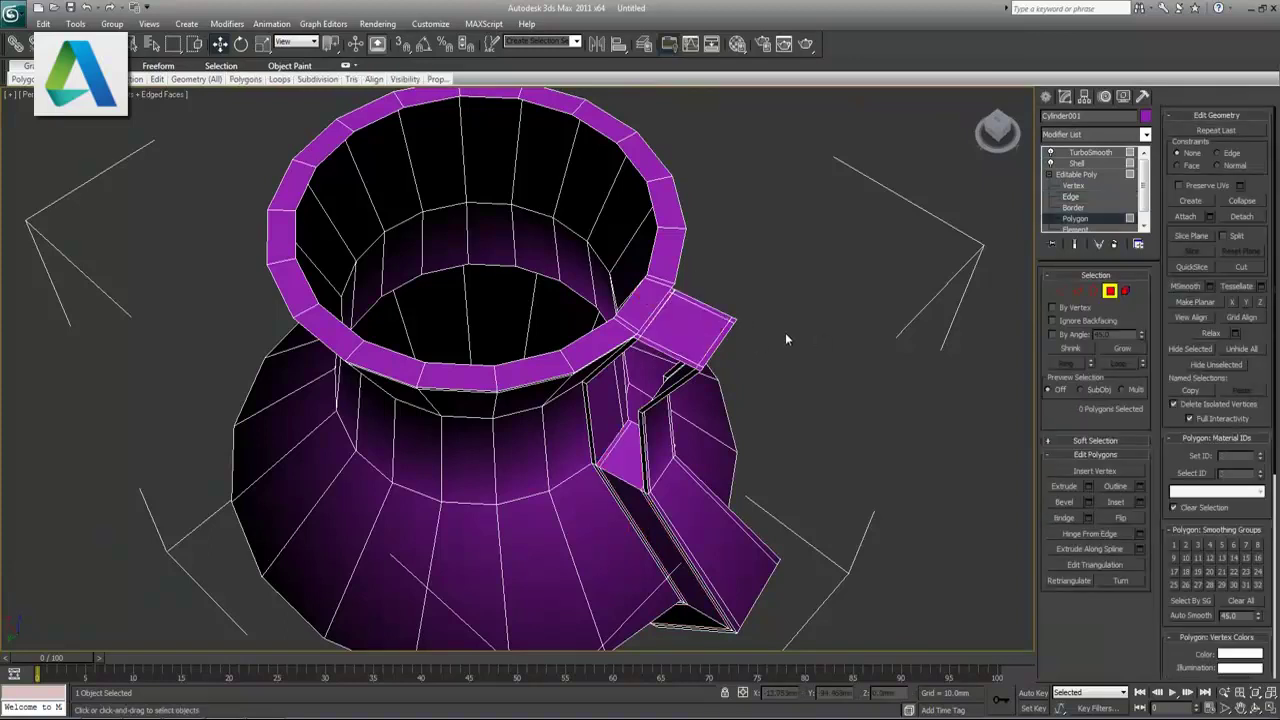
pyautogui.click(1088, 151)
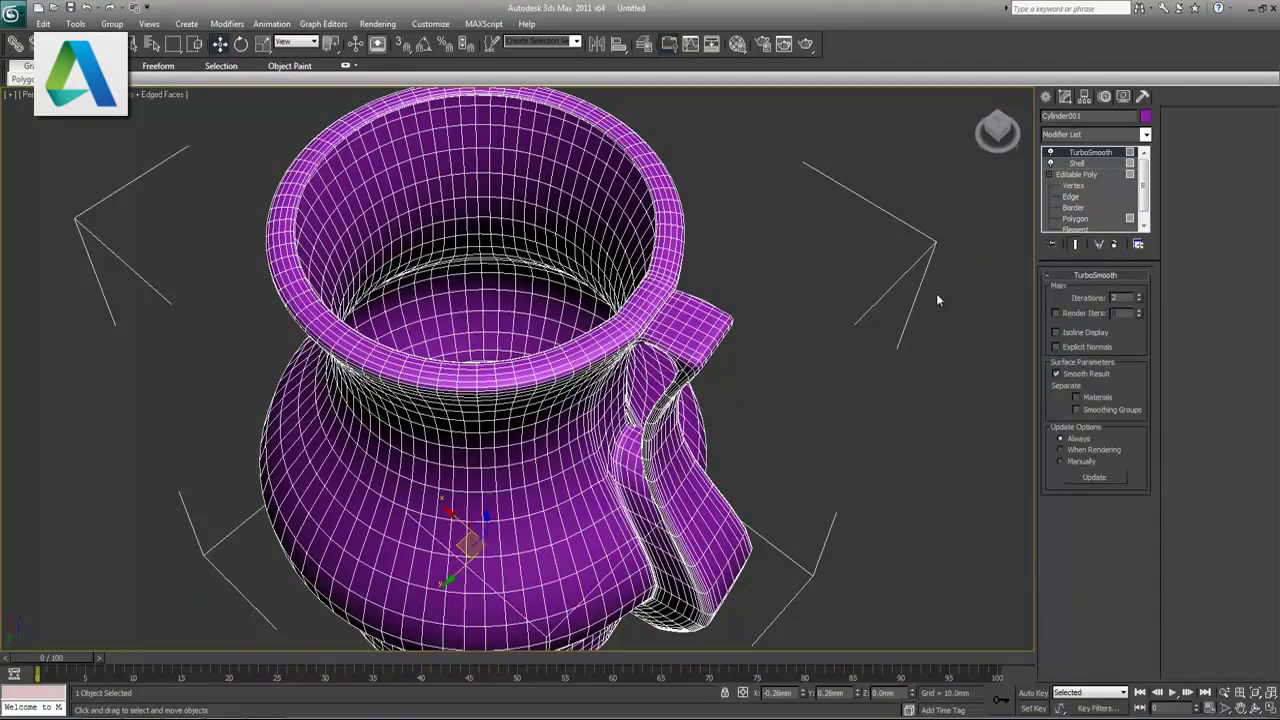
pyautogui.keyDown('alt'); pyautogui.moveTo(914, 305); pyautogui.dragTo(910, 254, button='middle'); pyautogui.keyUp('alt')
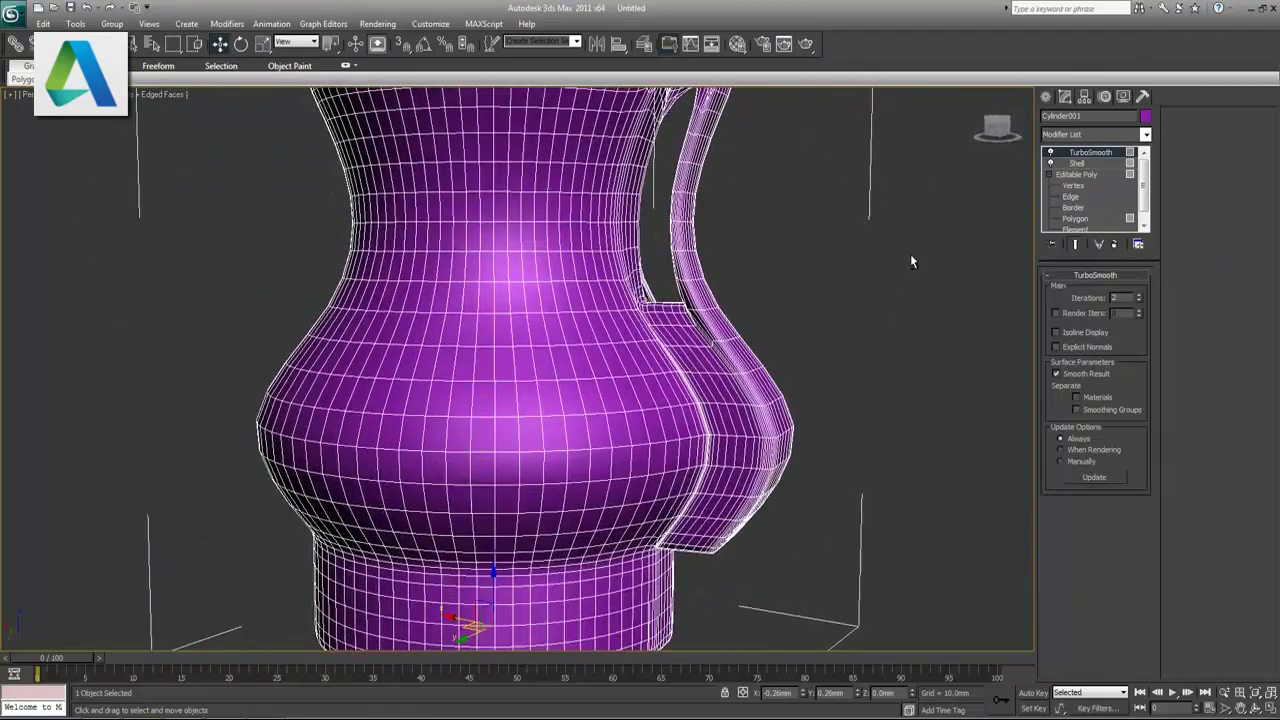
pyautogui.press('F4')
pyautogui.moveTo(851, 266)
pyautogui.keyDown('alt'); pyautogui.mouseDown(button='middle')
pyautogui.moveTo(749, 328)
pyautogui.moveTo(837, 337)
pyautogui.moveTo(579, 352)
pyautogui.moveTo(603, 360)
pyautogui.moveTo(605, 380)
pyautogui.mouseUp(button='middle'); pyautogui.keyUp('alt')
pyautogui.click(1076, 174)
pyautogui.click(1075, 218)
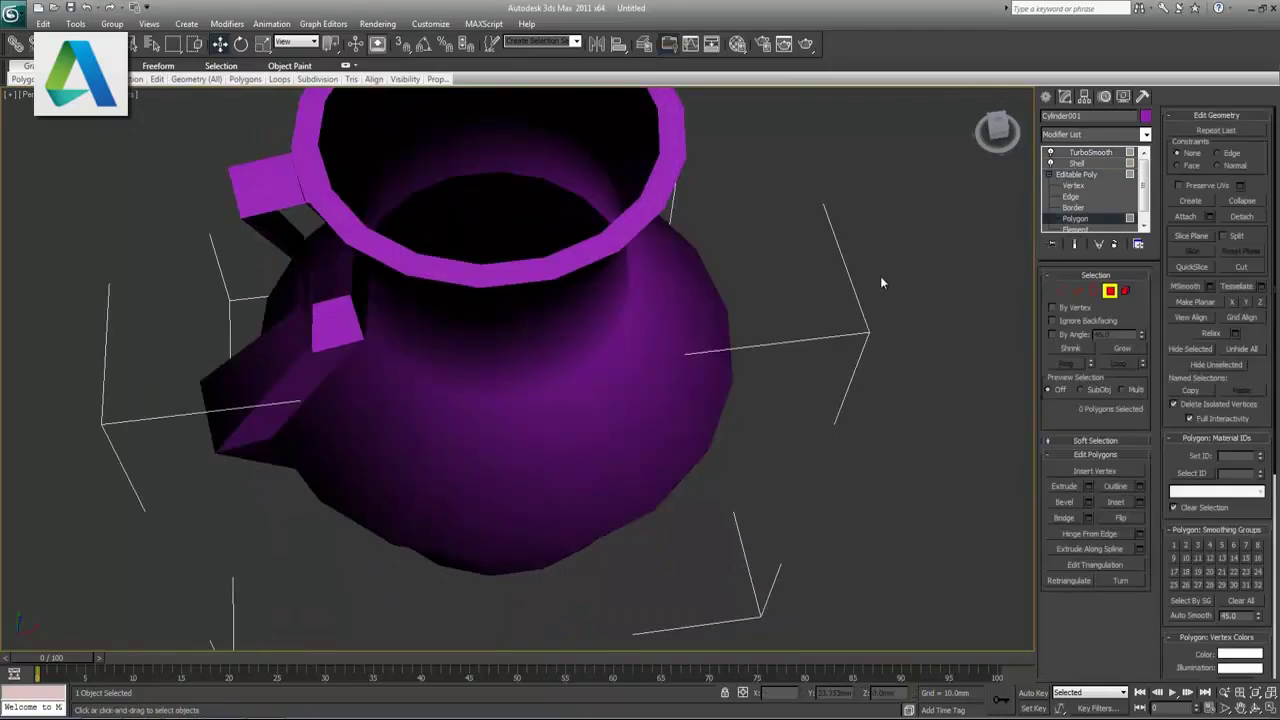
pyautogui.press('F4')
pyautogui.click(337, 328)
pyautogui.hotkey('ctrl', 'z')
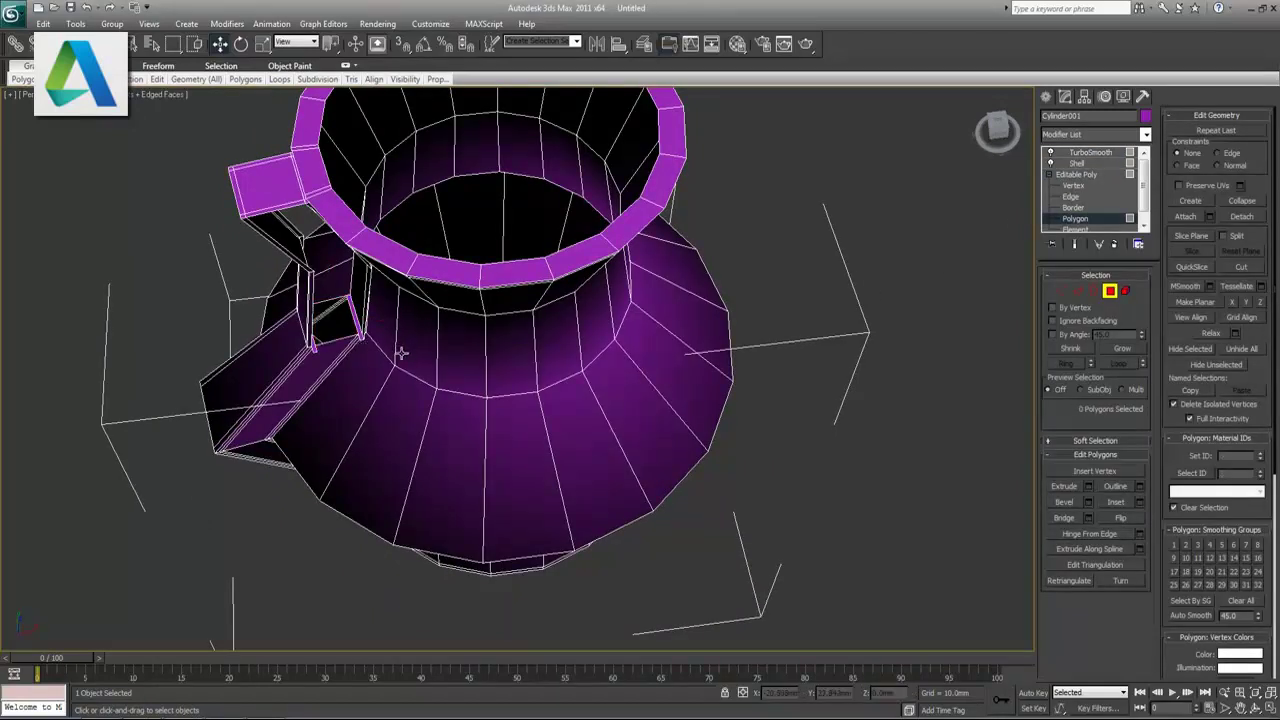
pyautogui.hotkey('ctrl', 'y')
pyautogui.click(1110, 290)
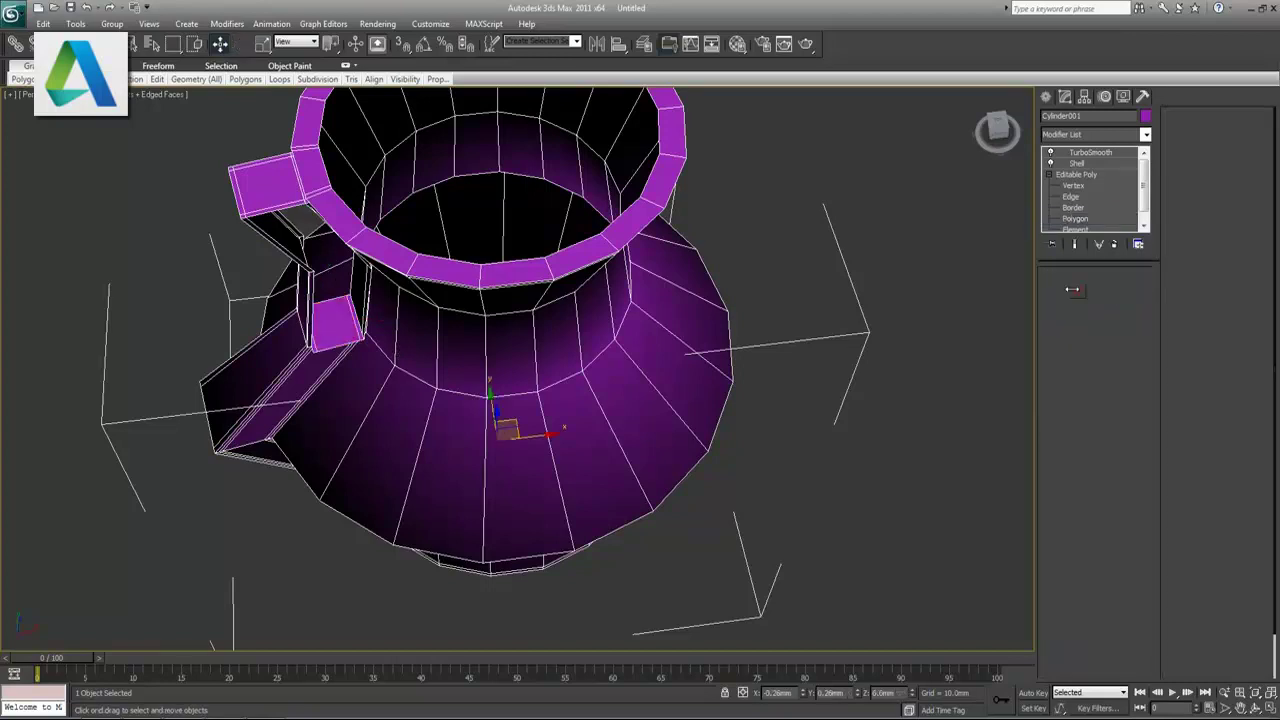
pyautogui.click(1090, 152)
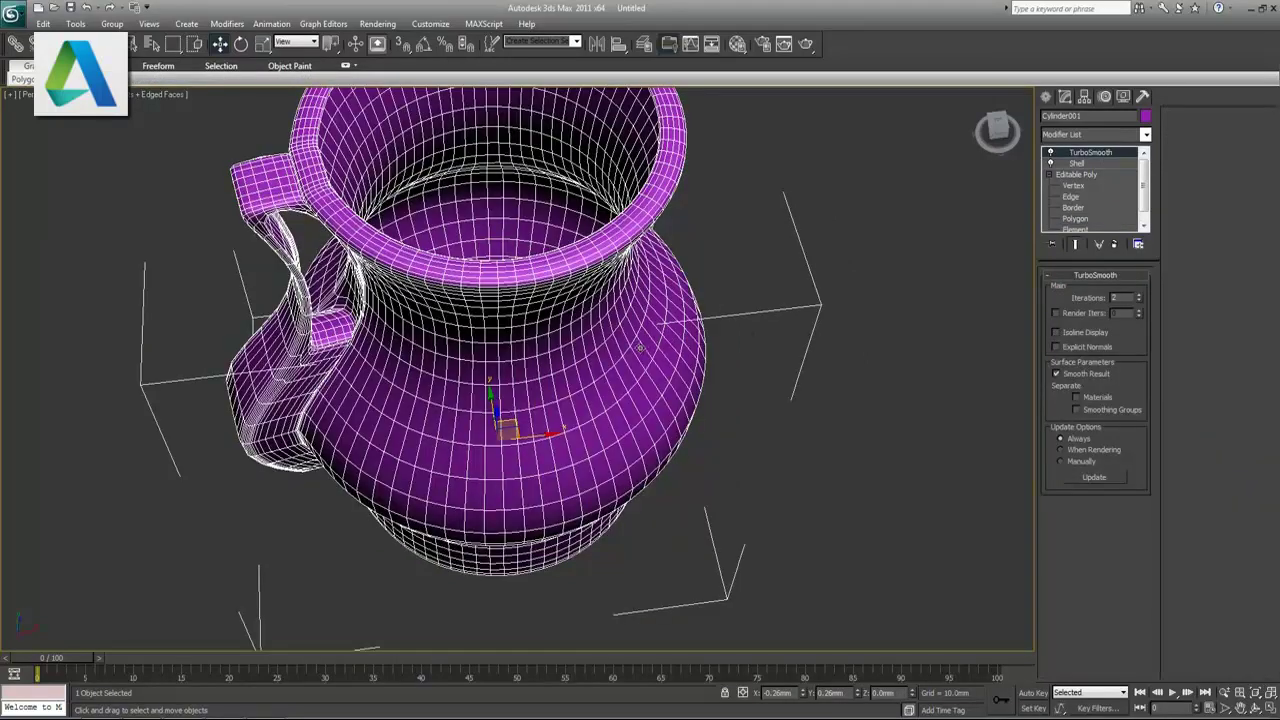
# - Frame the whole jug from the side, handle at right, with Edged Faces turned off
pyautogui.keyDown('alt'); pyautogui.moveTo(643, 347); pyautogui.dragTo(712, 394, button='middle'); pyautogui.keyUp('alt')
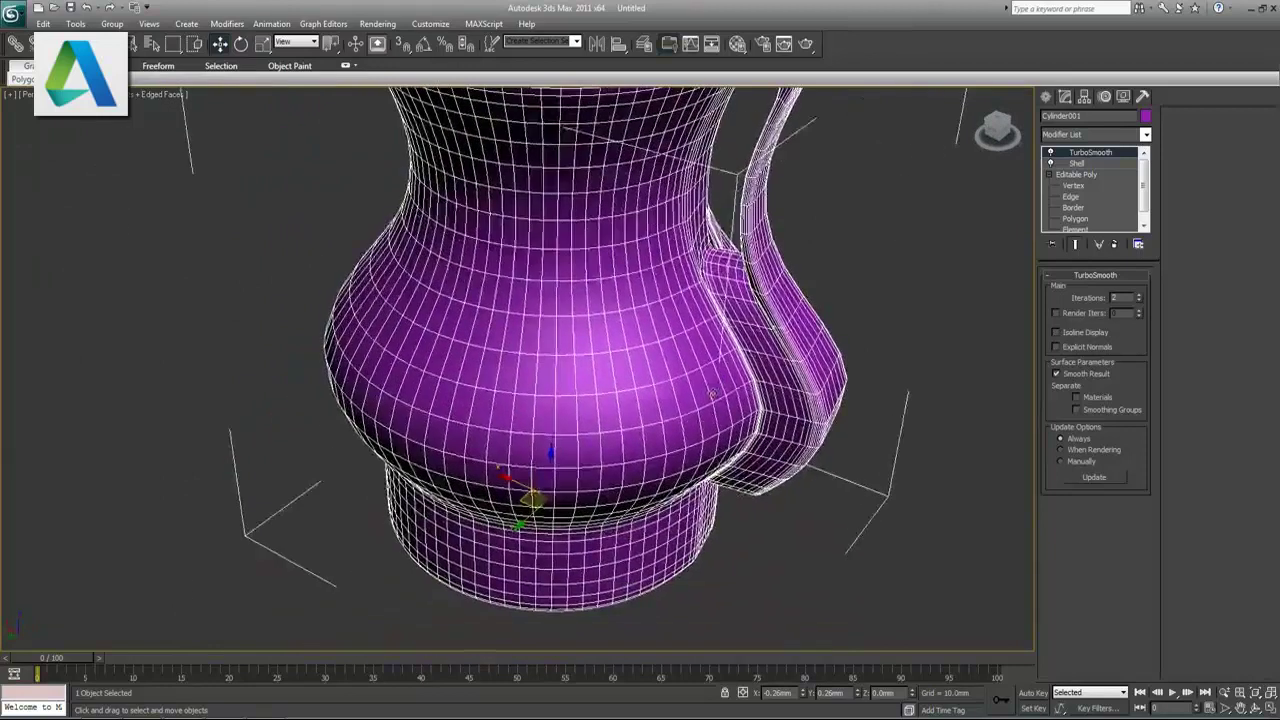
pyautogui.hotkey('shift', 'z')
pyautogui.scroll(2, 700, 397)
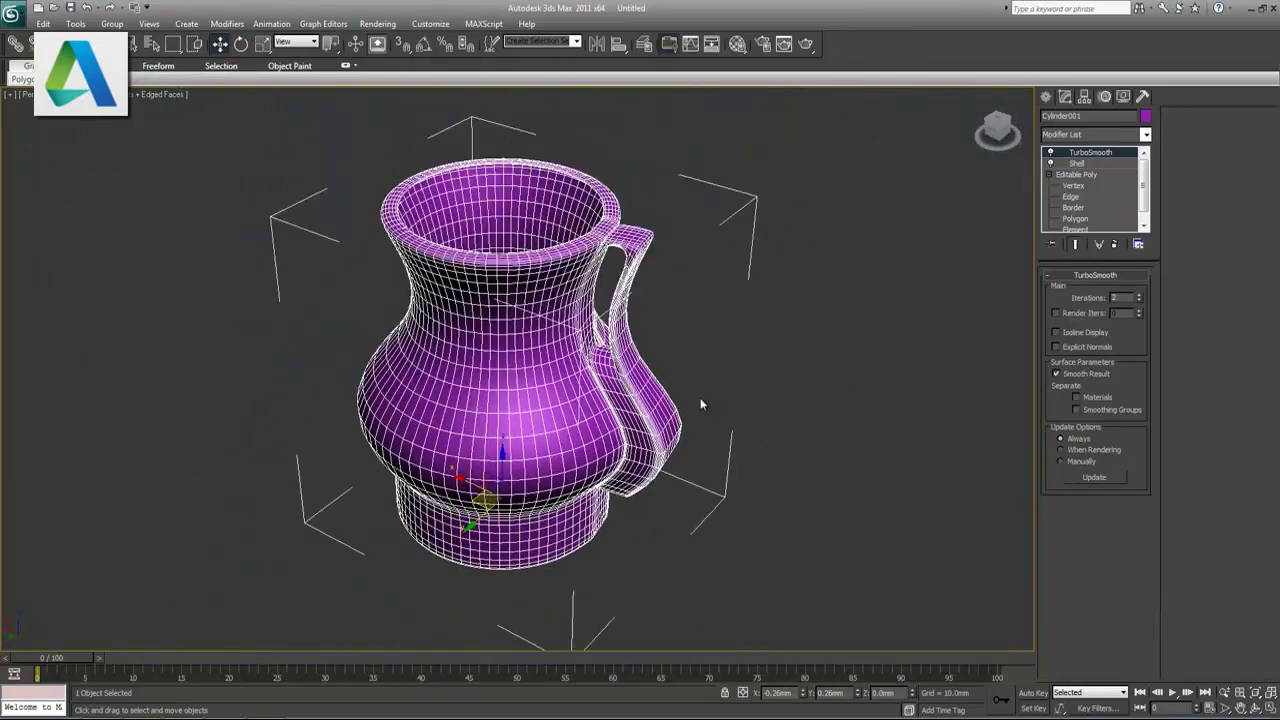
pyautogui.press('F4')
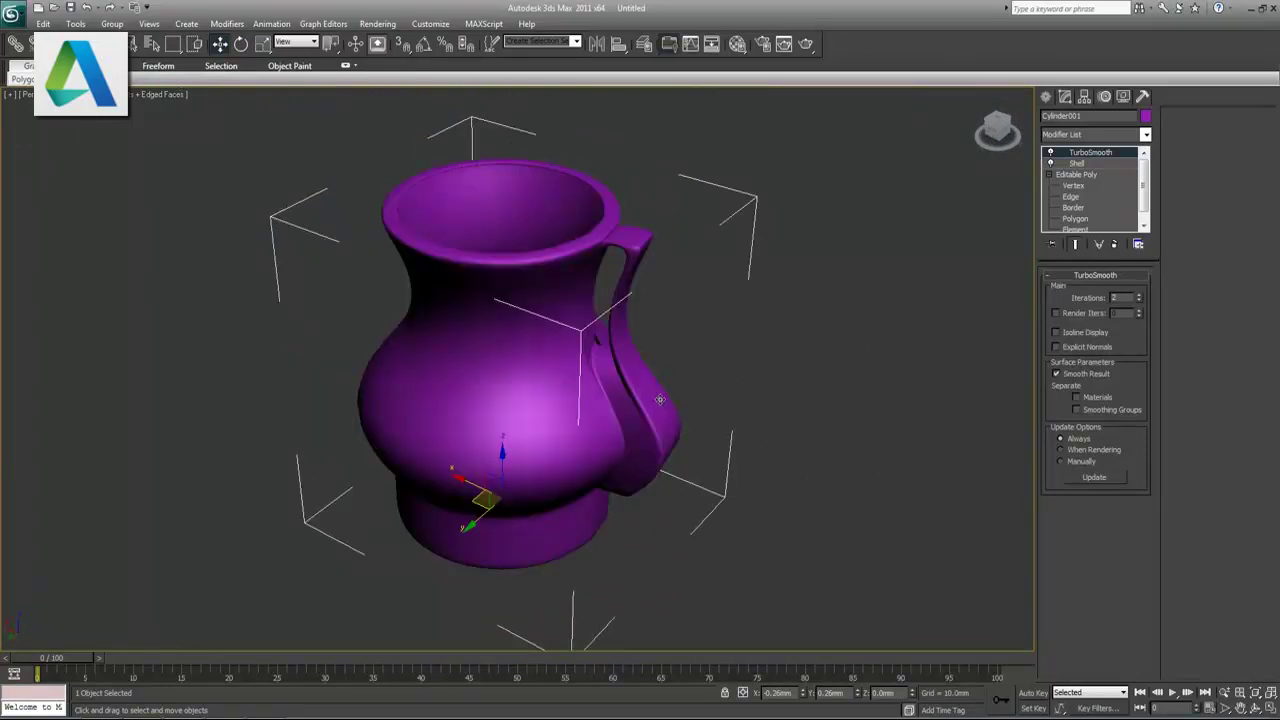